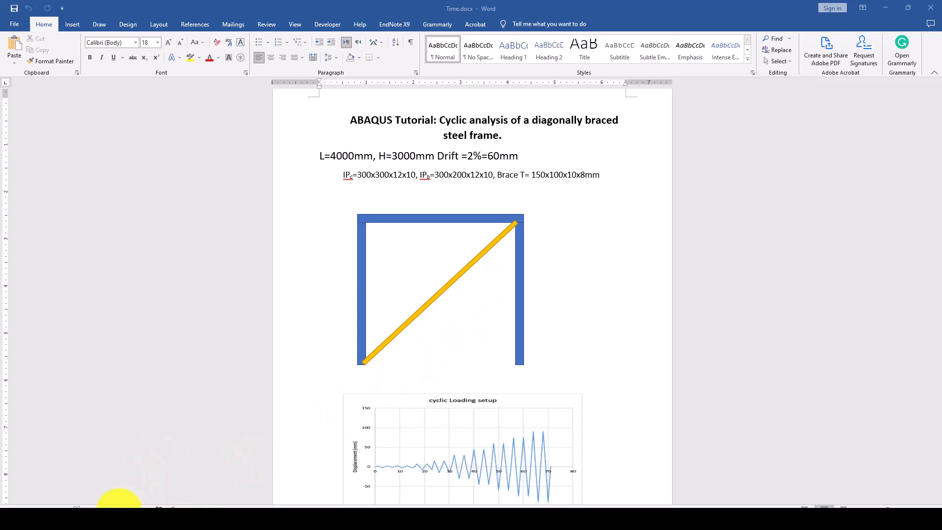
- Bring the acd0303002.pdf research paper to the front in Acrobat, showing page 6
left_click(102, 522)
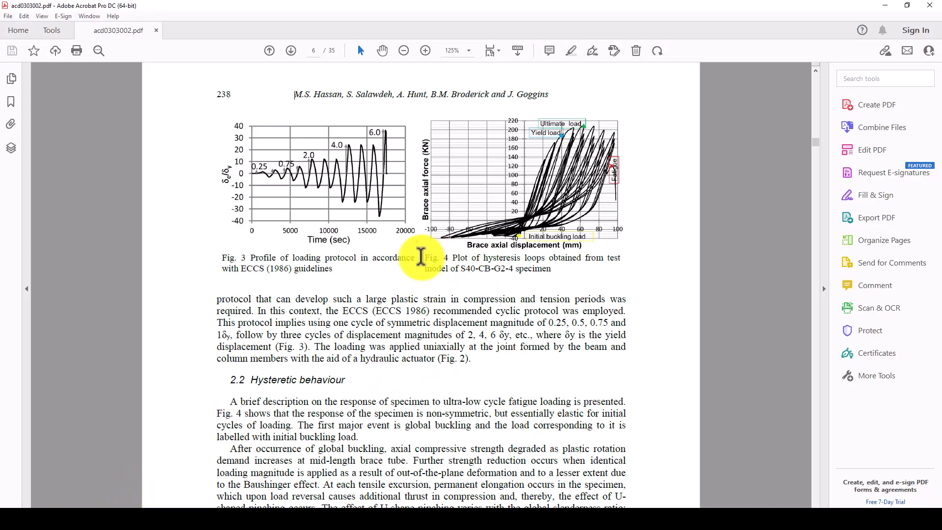
- Move through the PDF back to page 5 with the Fig. 2 test set-up photo
scroll(495, 231, "up", 1)
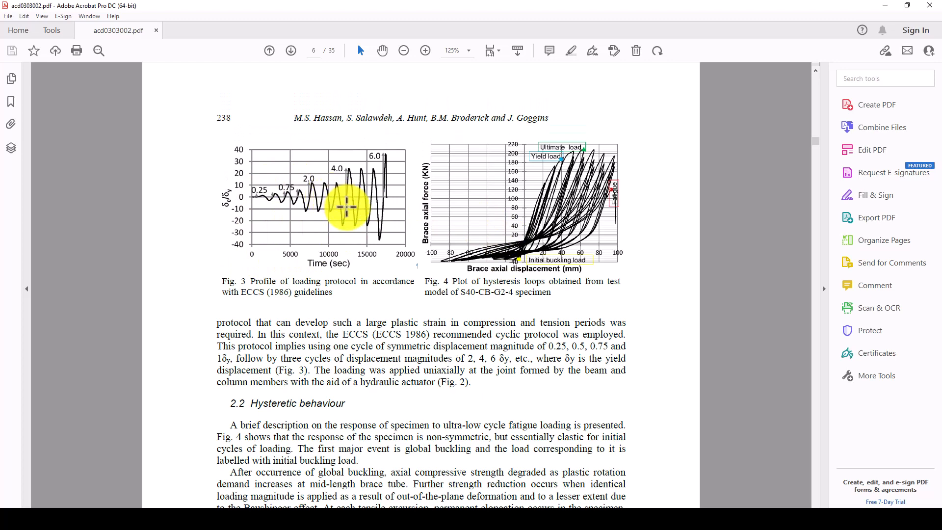
scroll(347, 208, "up", 1)
scroll(347, 209, "up", 10)
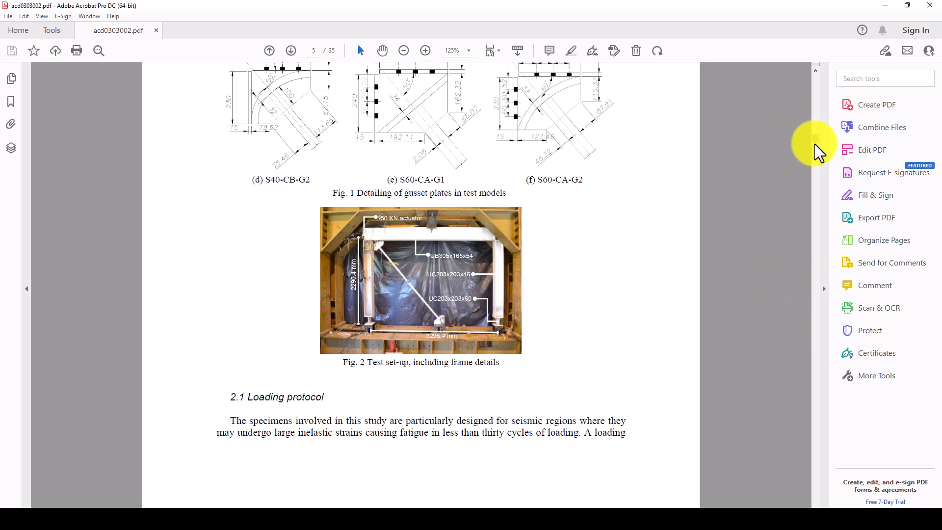
scroll(817, 123, "down", 1)
left_click_drag(816, 141, 814, 73)
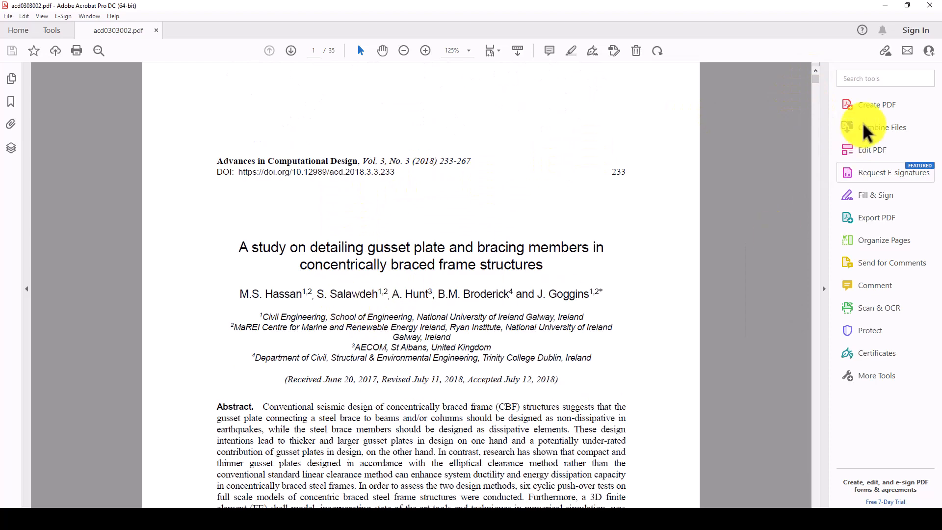
left_click_drag(816, 81, 812, 140)
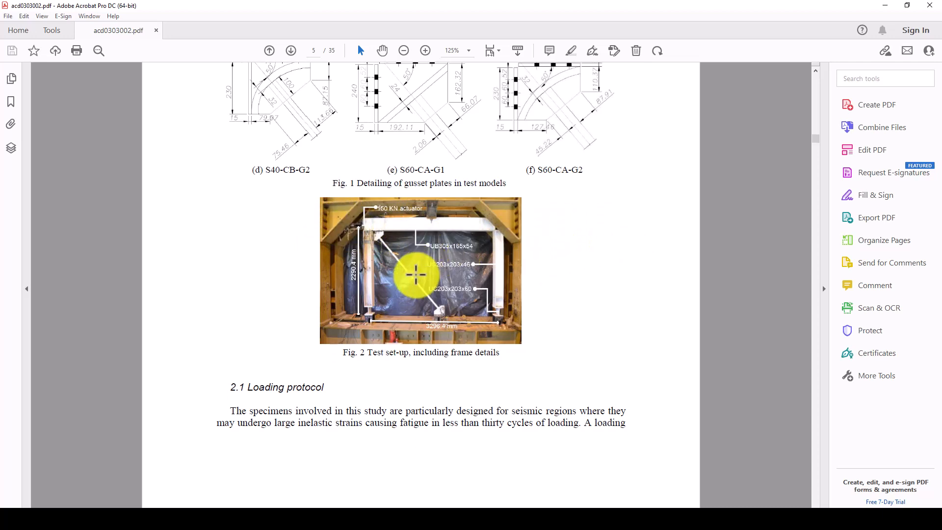
- Scroll the PDF down toward page 6 with the loading protocol and hysteresis figures
scroll(416, 273, "down", 10)
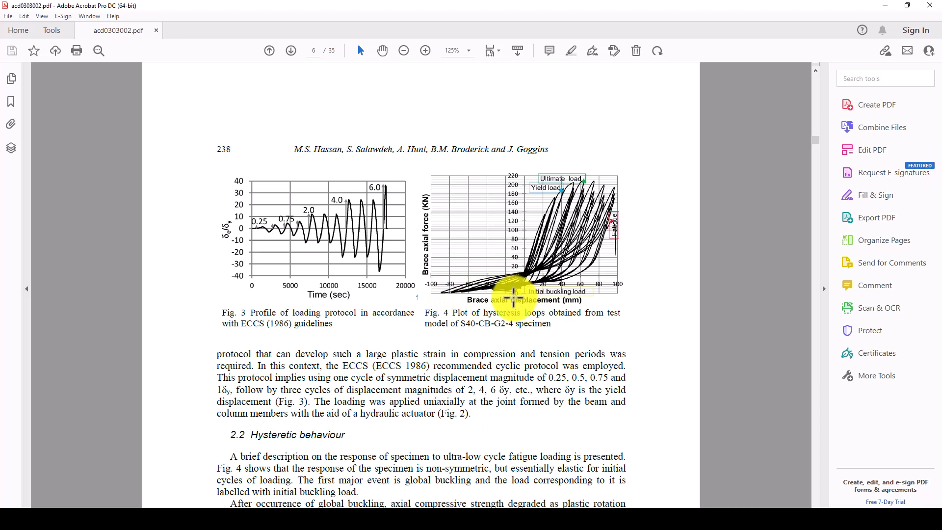
scroll(511, 289, "up", 10)
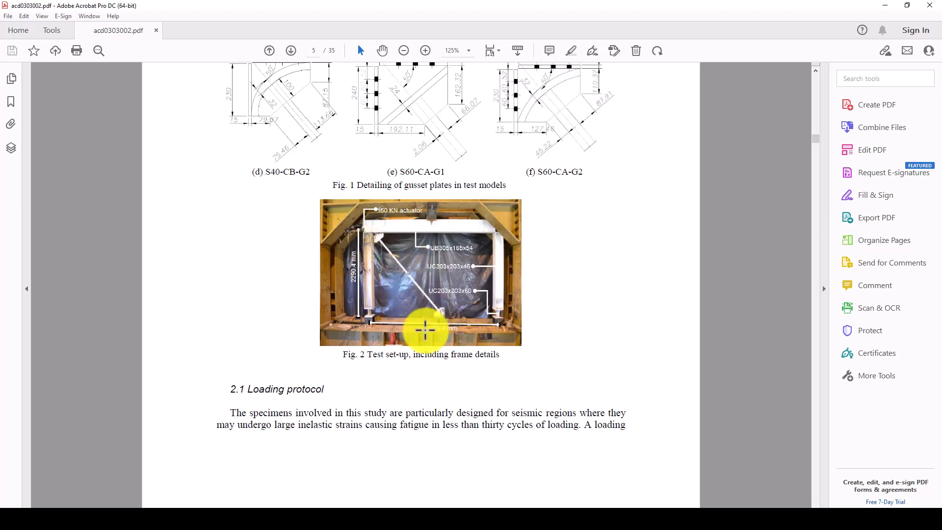
scroll(417, 327, "down", 10)
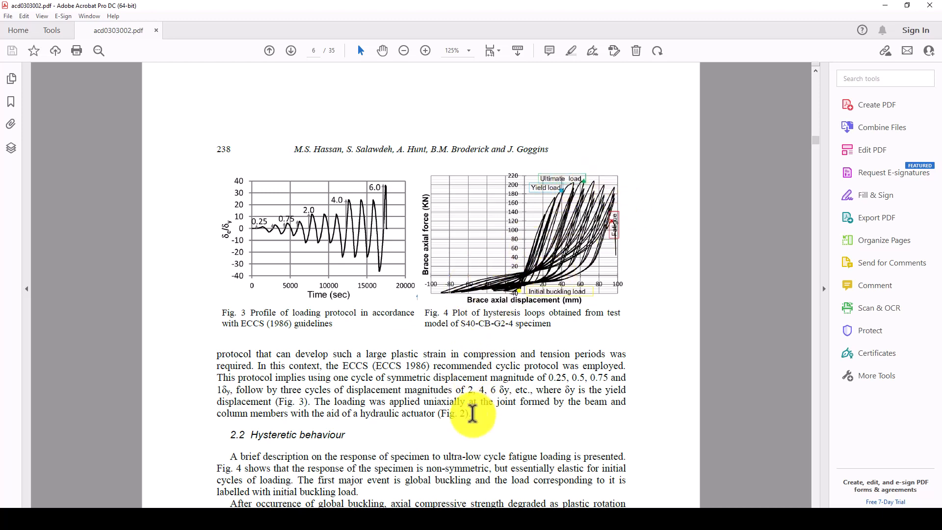
mouse_move(372, 508)
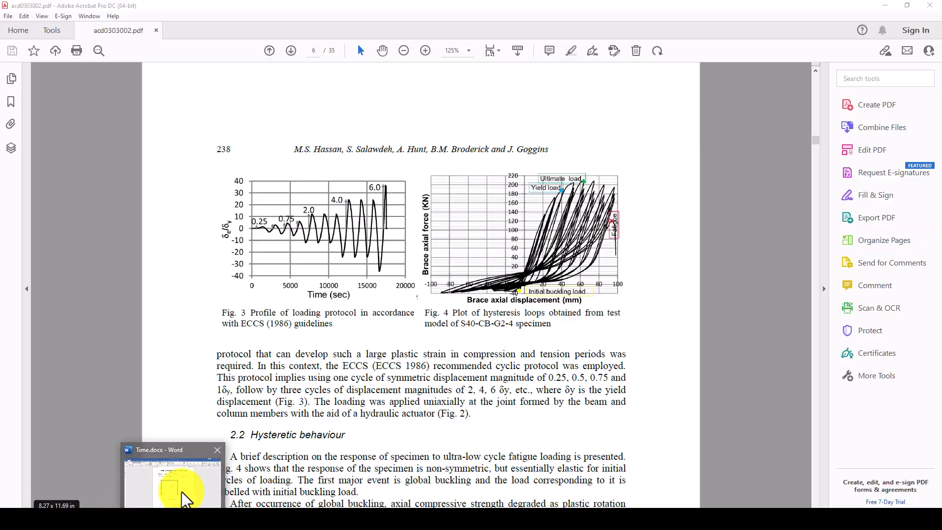
- Bring up Time.docx in Word and highlight the drift specification 'Drift =2%=60mm'
left_click(178, 487)
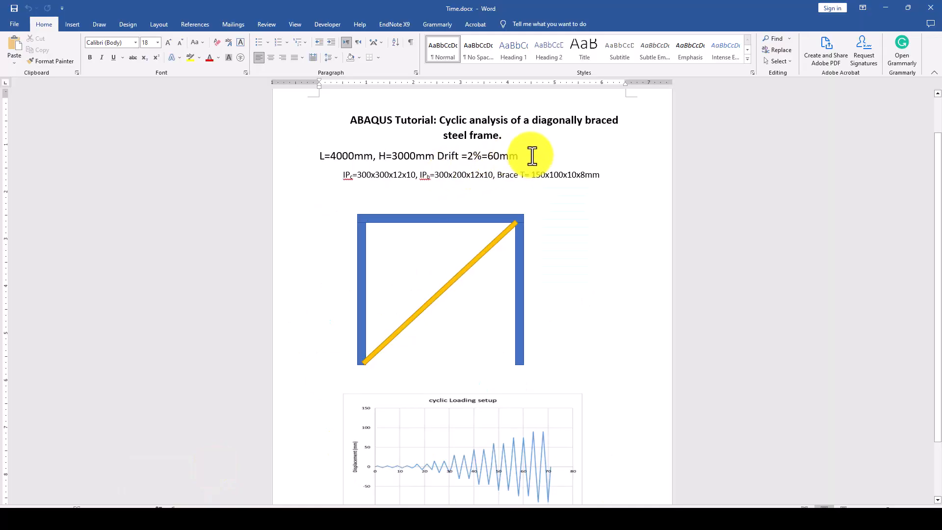
left_click_drag(531, 156, 324, 156)
left_click(336, 156)
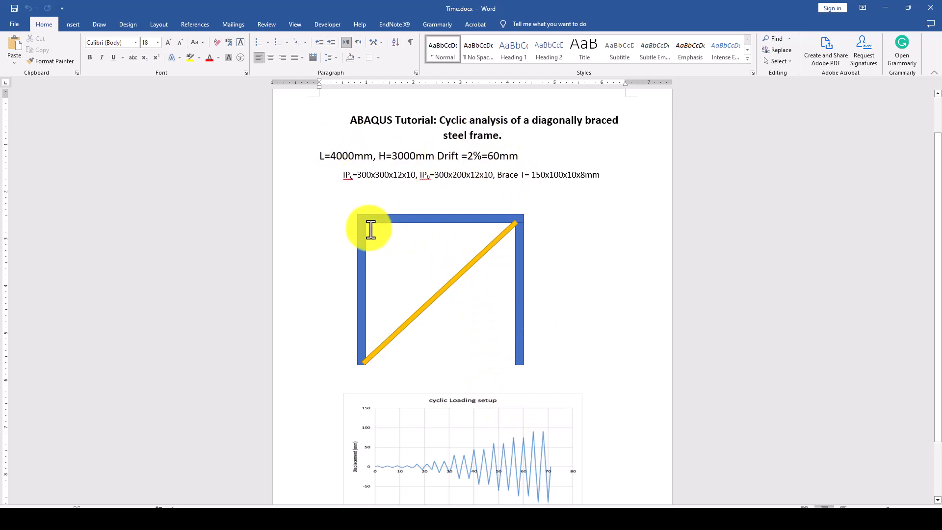
- Point out the frame height H=3000mm and the 60mm drift displacement
left_click_drag(379, 154, 435, 154)
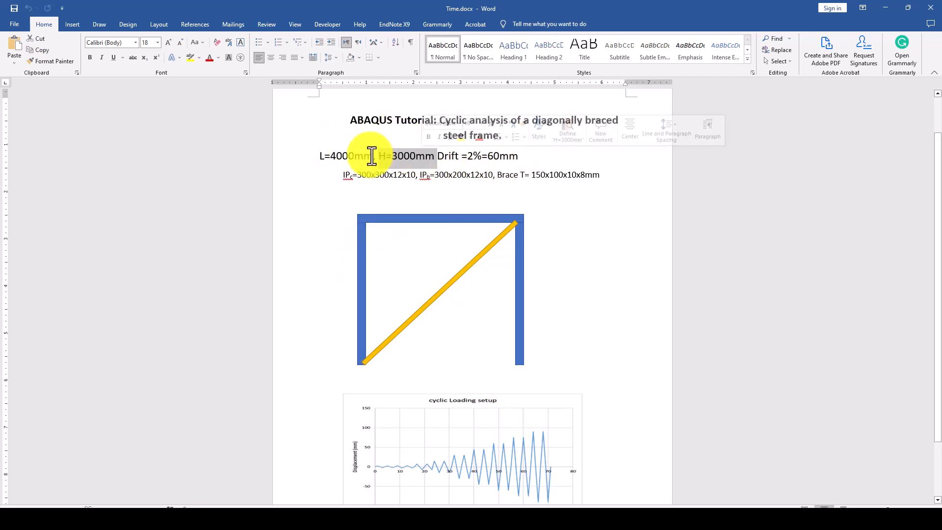
left_click(521, 156)
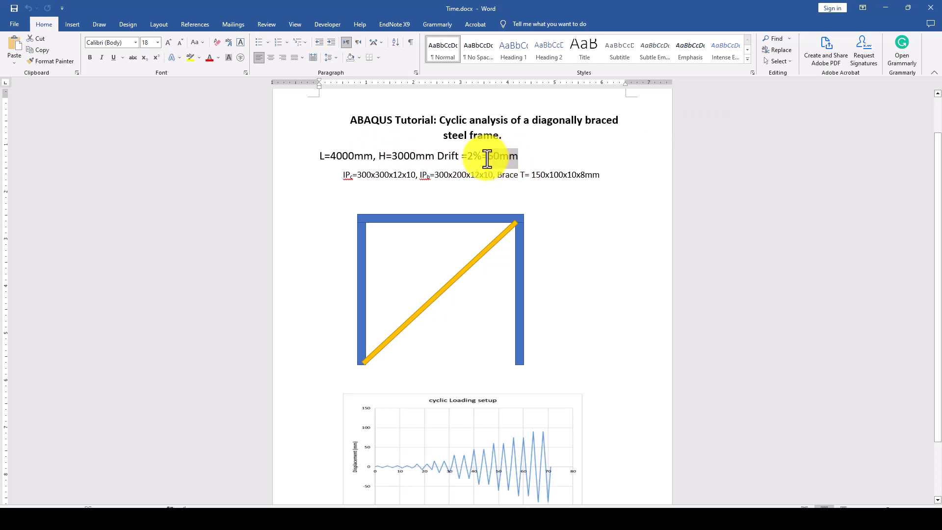
left_click_drag(487, 160, 486, 158)
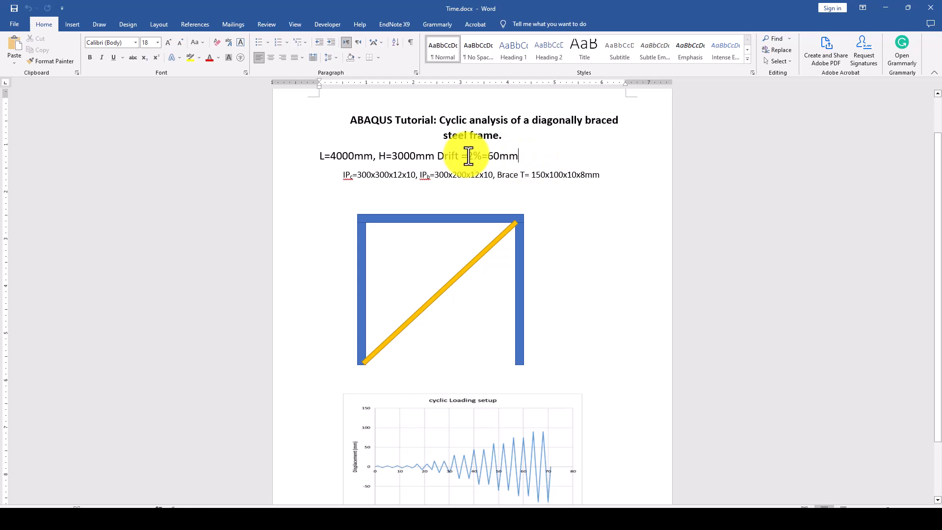
left_click(500, 156)
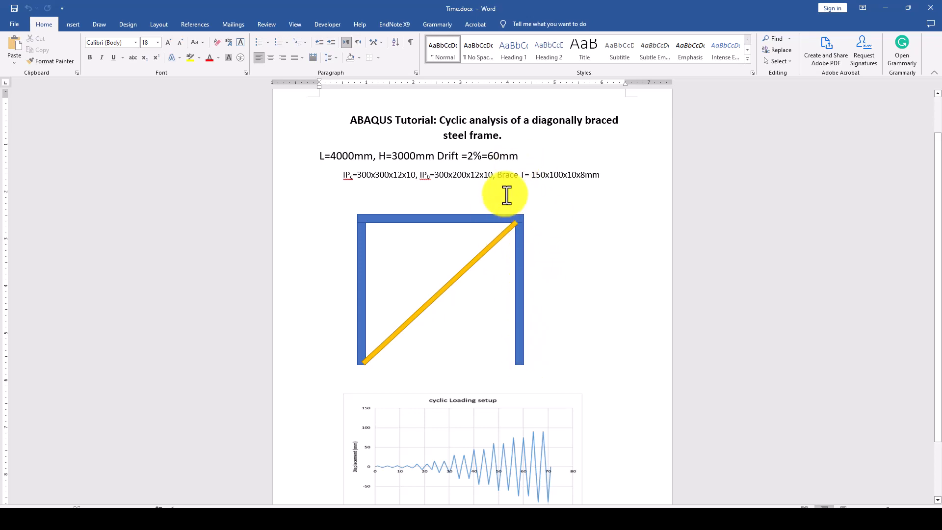
- Pick out the 2% drift ratio in the notes, then bring up Book1.xlsx in Excel
double_click(471, 156)
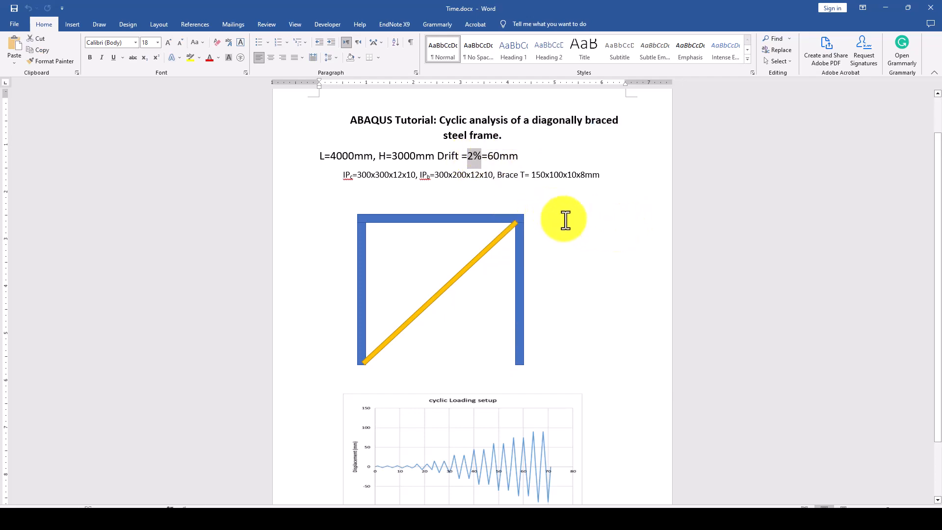
scroll(475, 278, "down", 3)
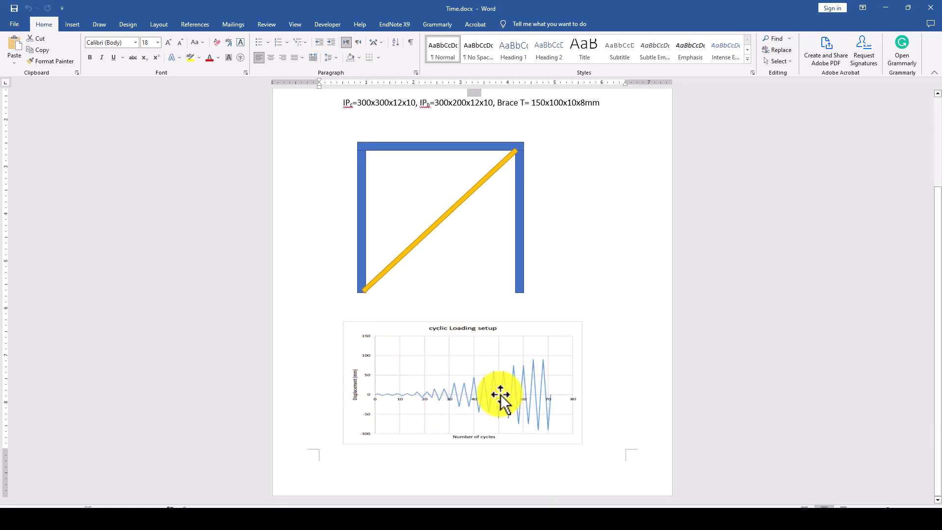
scroll(422, 383, "up", 1)
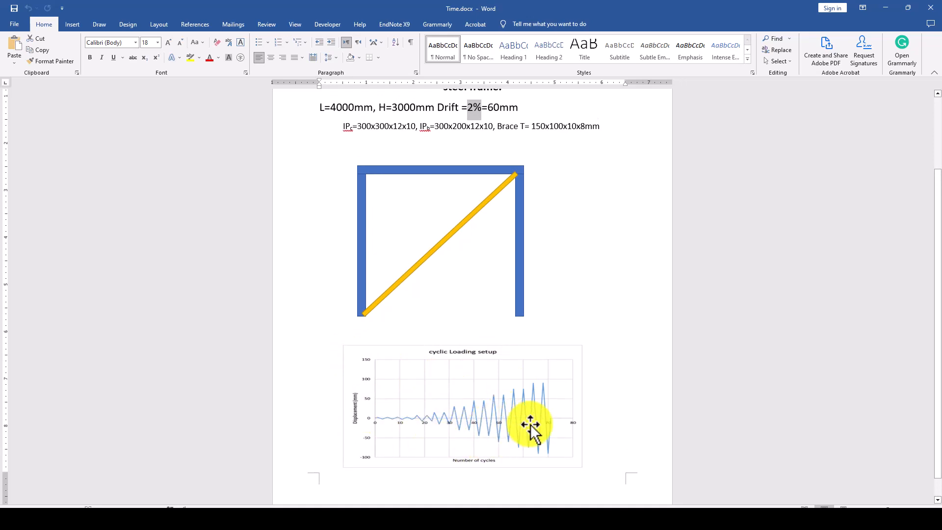
scroll(439, 400, "up", 3)
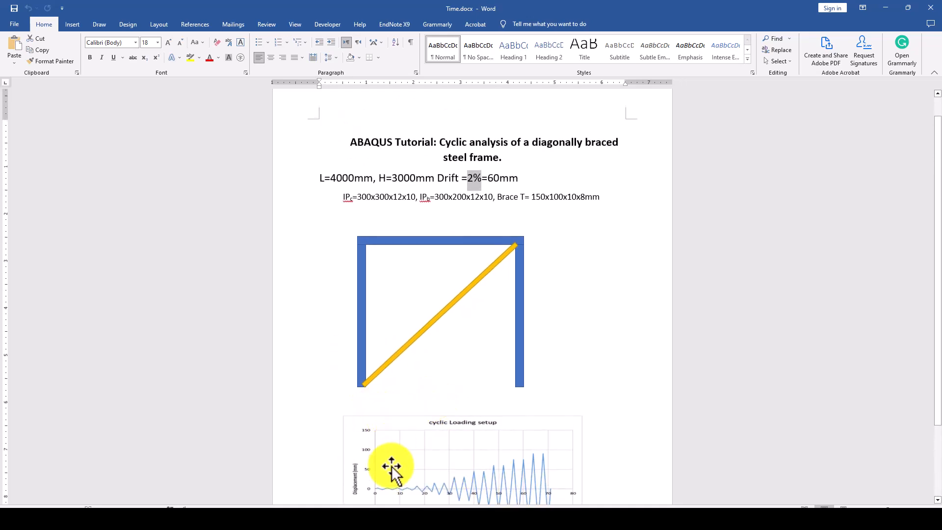
left_click(134, 515)
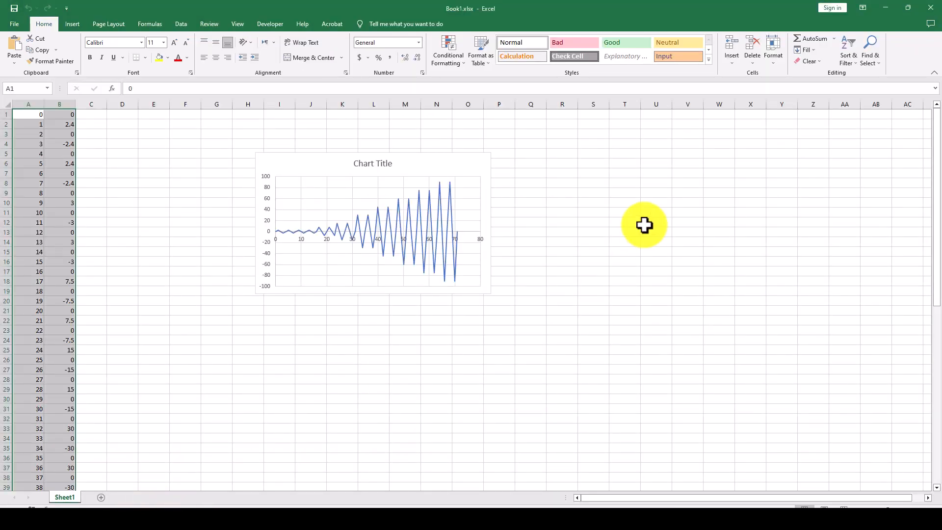
- Select the cycle-displacement data in columns A–B, then switch to Abaqus/CAE
left_click(422, 219)
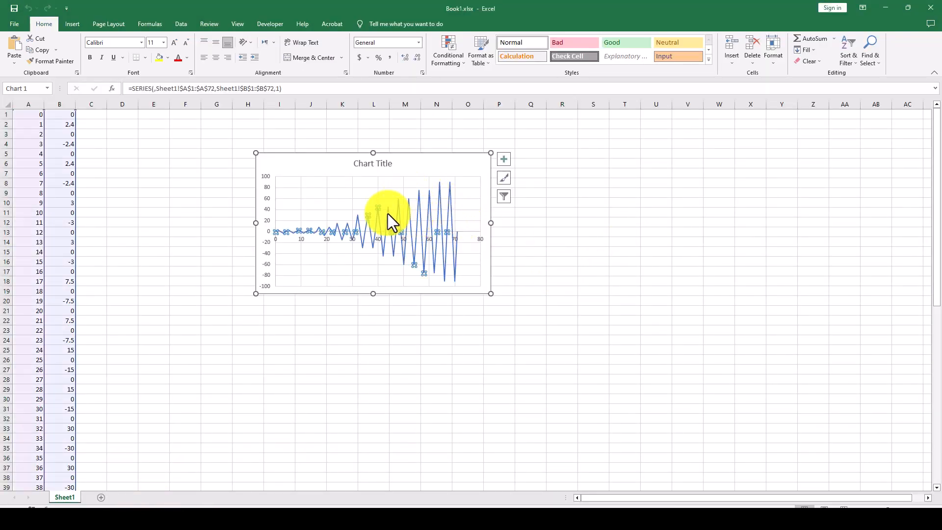
left_click(84, 133)
left_click_drag(31, 116, 64, 440)
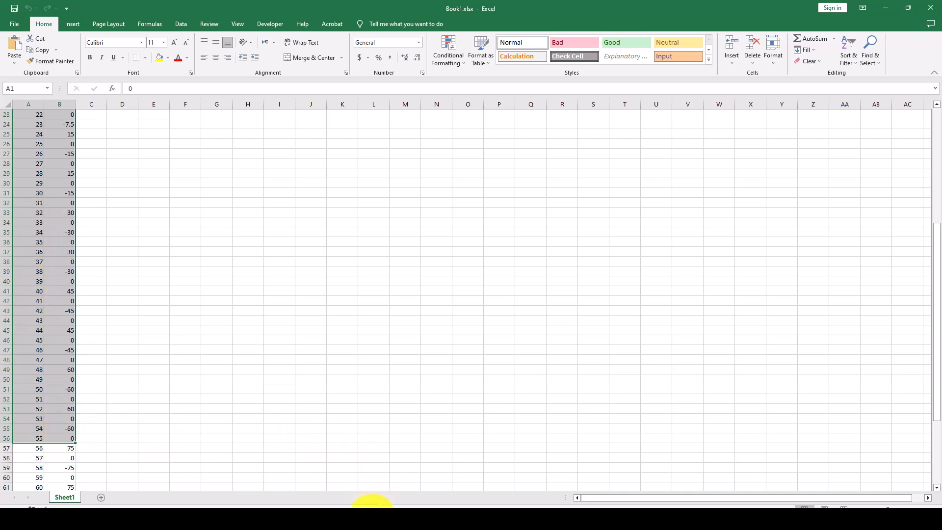
left_click(374, 517)
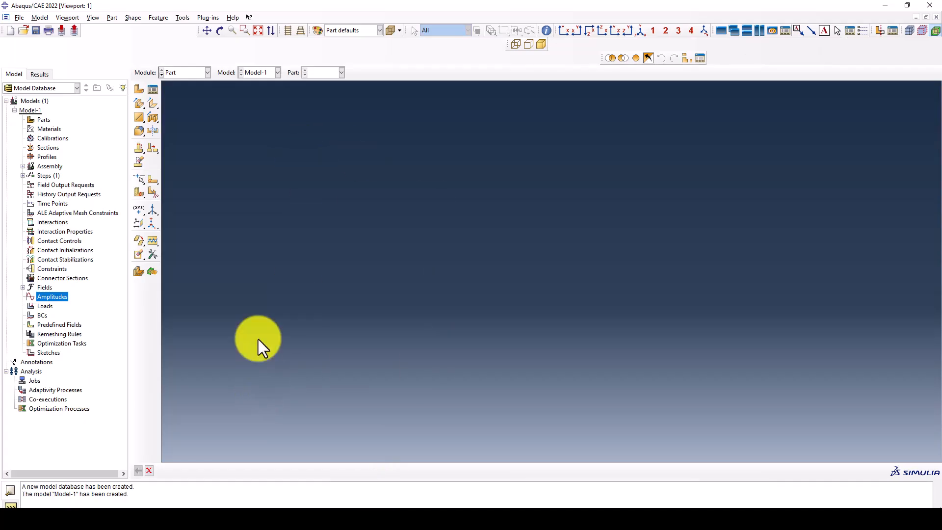
- Create a new 2D planar deformable wire part with approximate size 1000
left_click(139, 89)
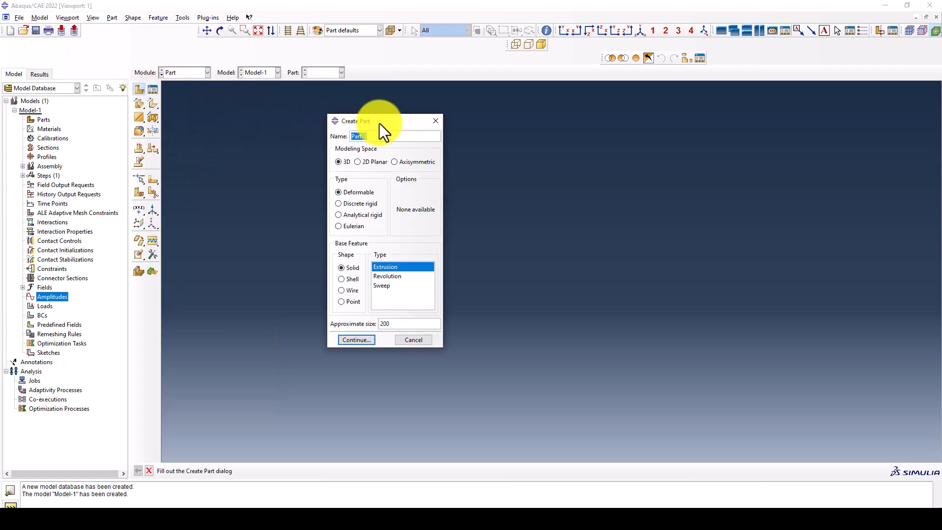
left_click_drag(379, 123, 360, 127)
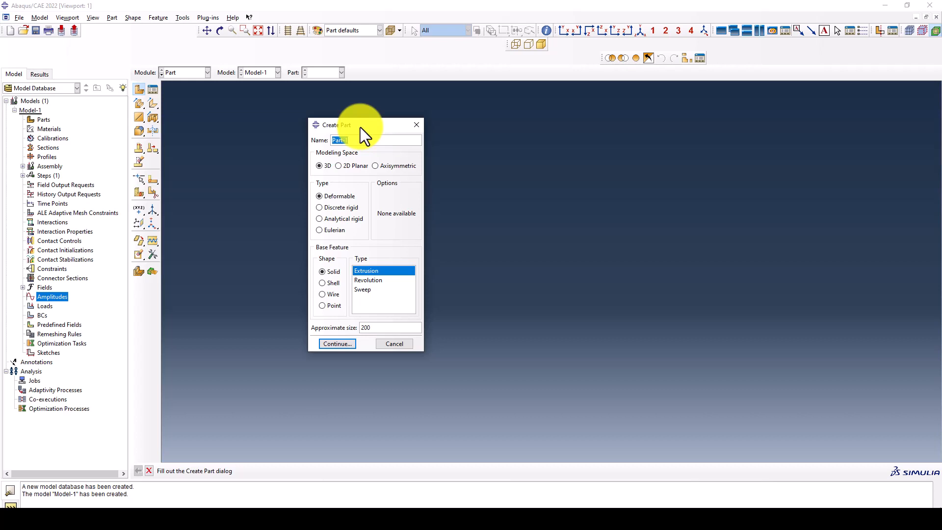
left_click(323, 293)
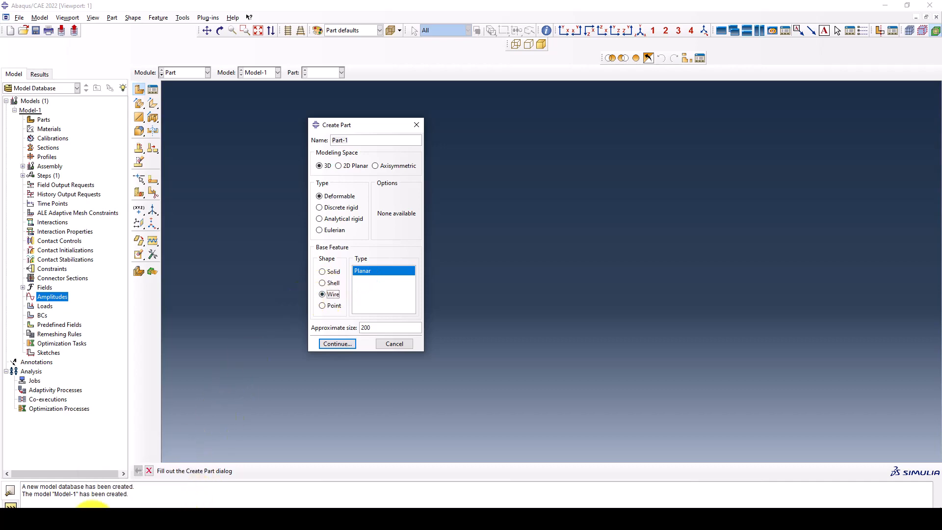
left_click(100, 491)
scroll(451, 246, "up", 10)
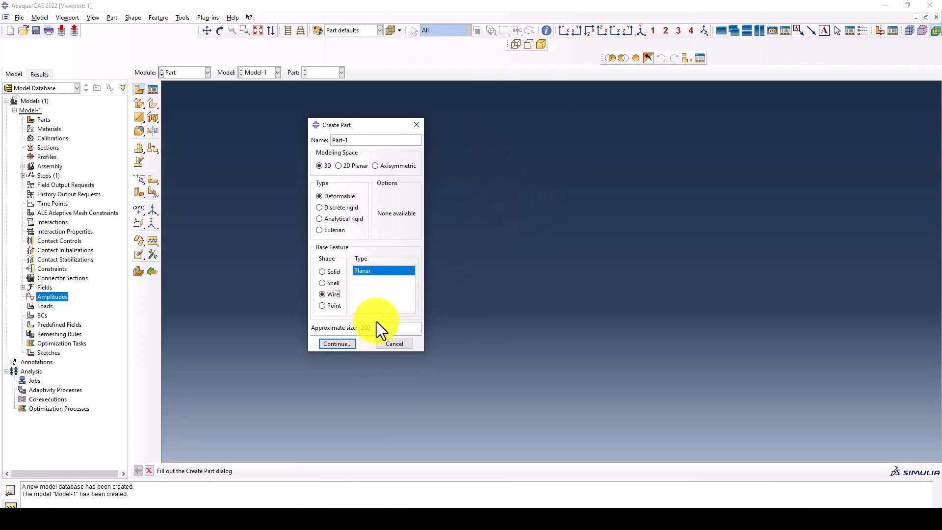
double_click(362, 328)
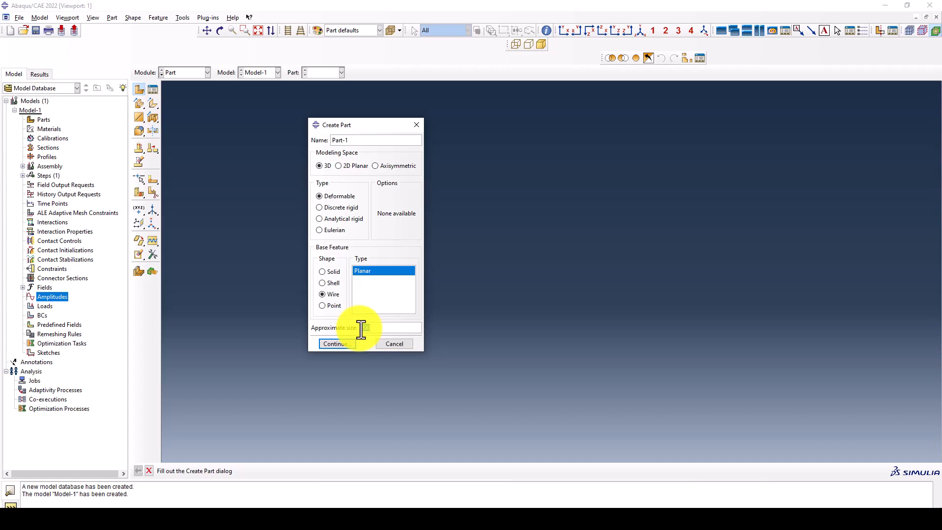
type("1000")
left_click(347, 345)
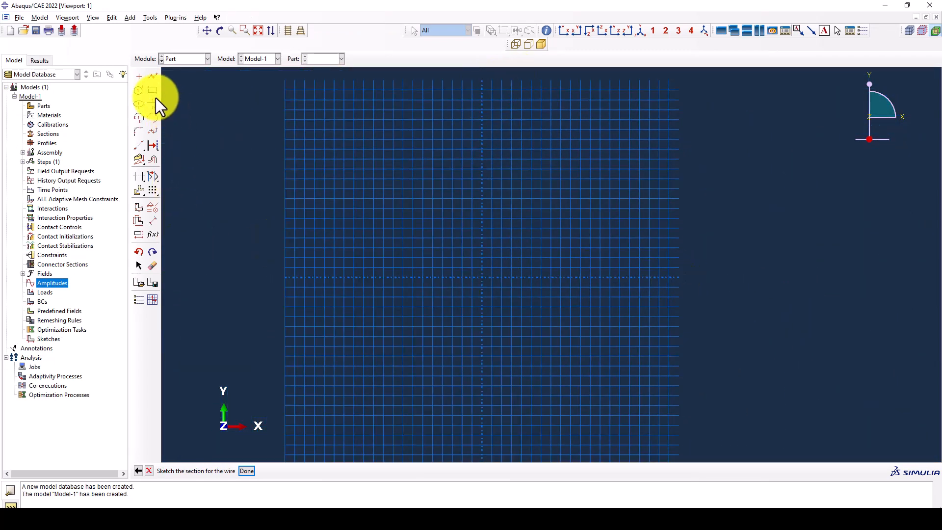
- Start connected lines at the origin 0,0, correcting the rejected three-value coordinate entry
left_click(149, 80)
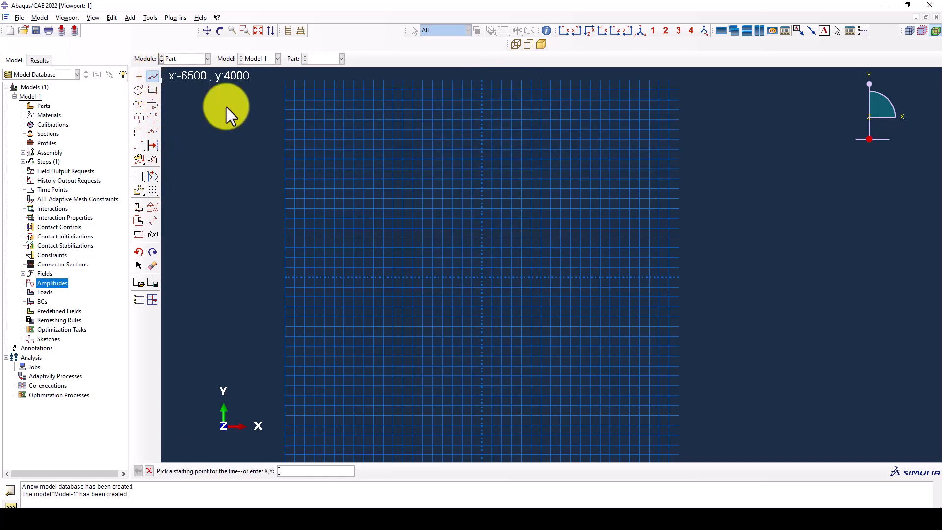
type("0")
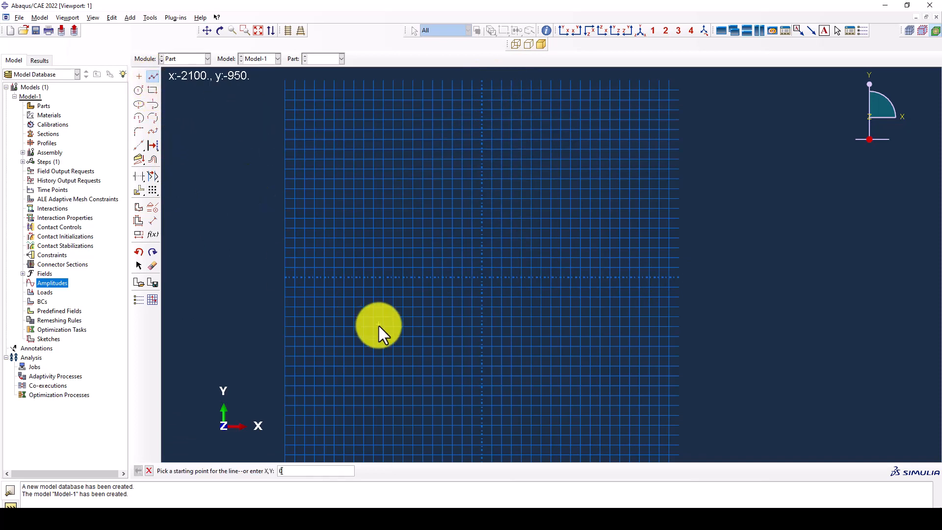
type(",0,0")
key("Return")
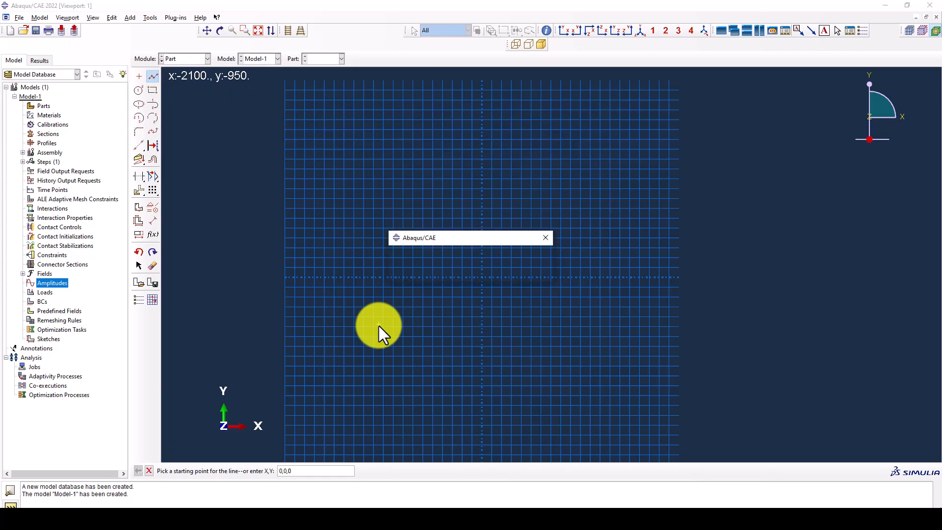
left_click(464, 275)
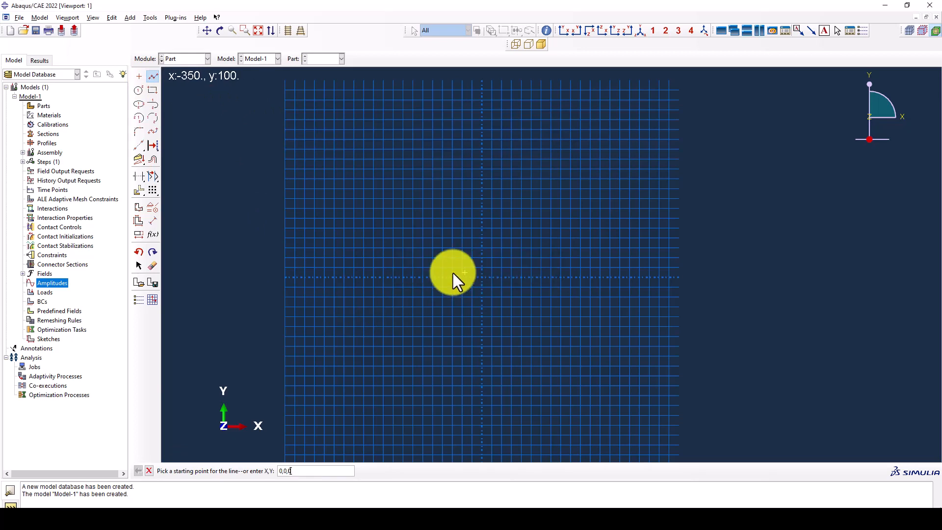
key("BackSpace")
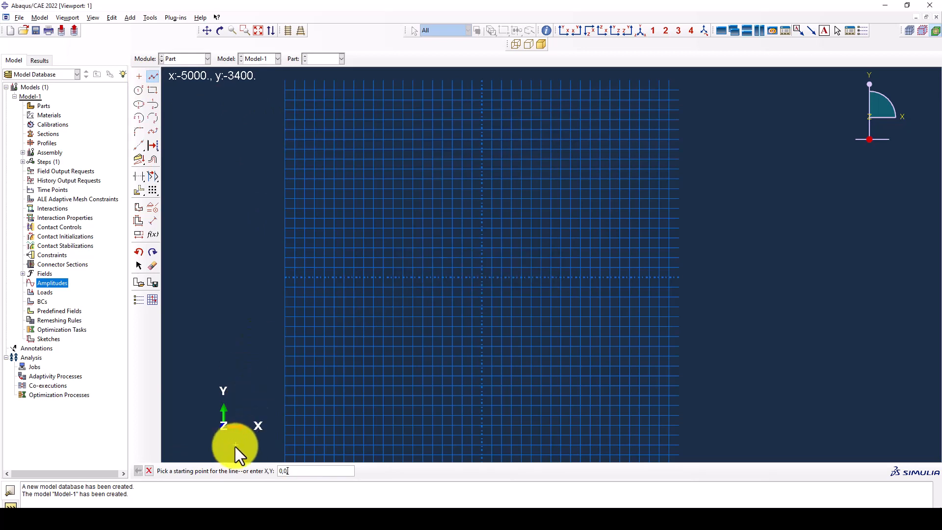
type(",")
key("Return")
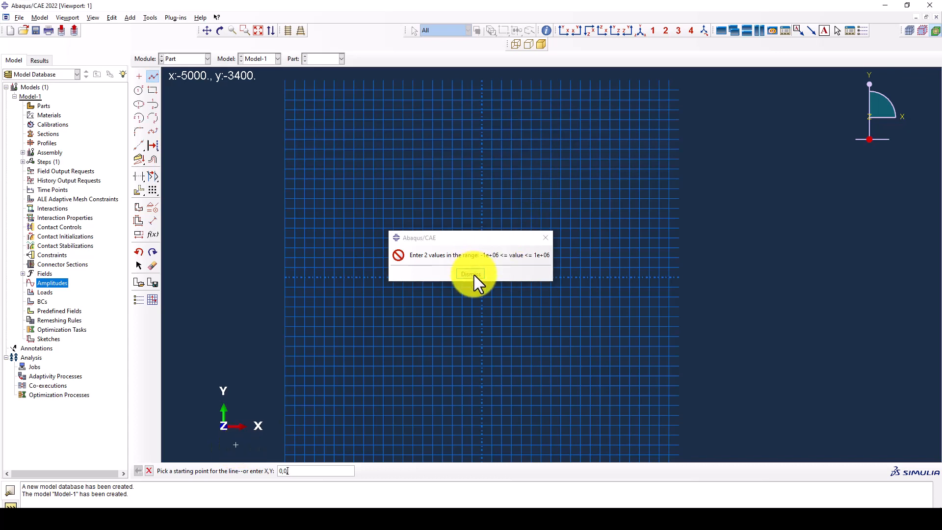
left_click(474, 275)
key("BackSpace")
key("BackSpace")
key("BackSpace")
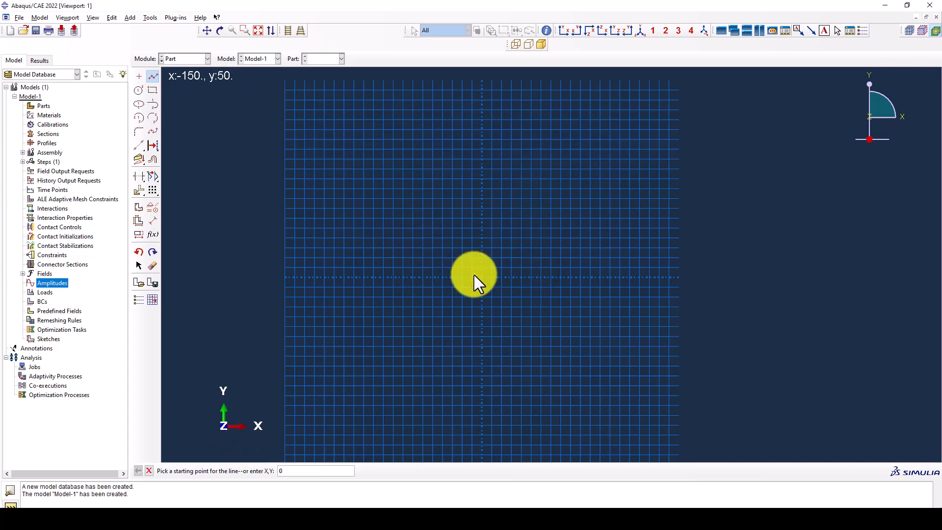
key("Return")
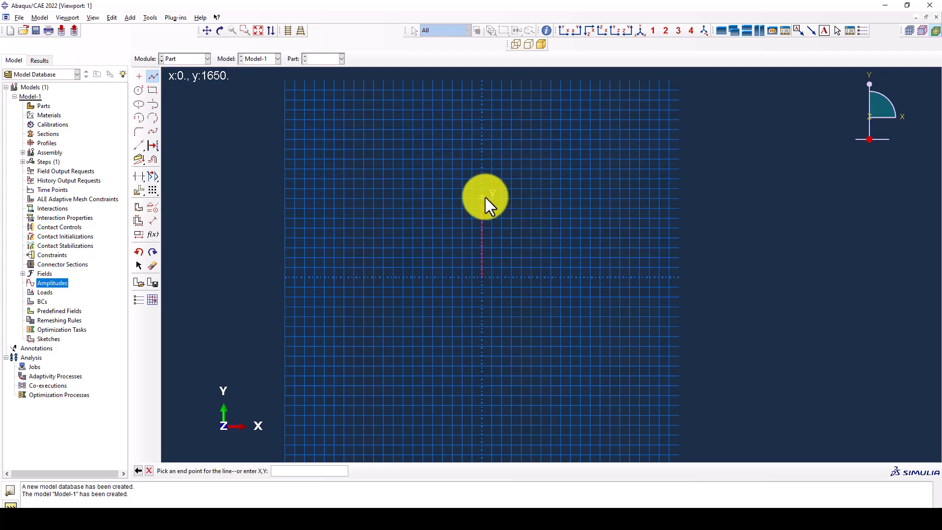
- Draw the left column, top beam and right column through 0,3000, 4000,3000 and 4000,0
type("0,3000")
key("Return")
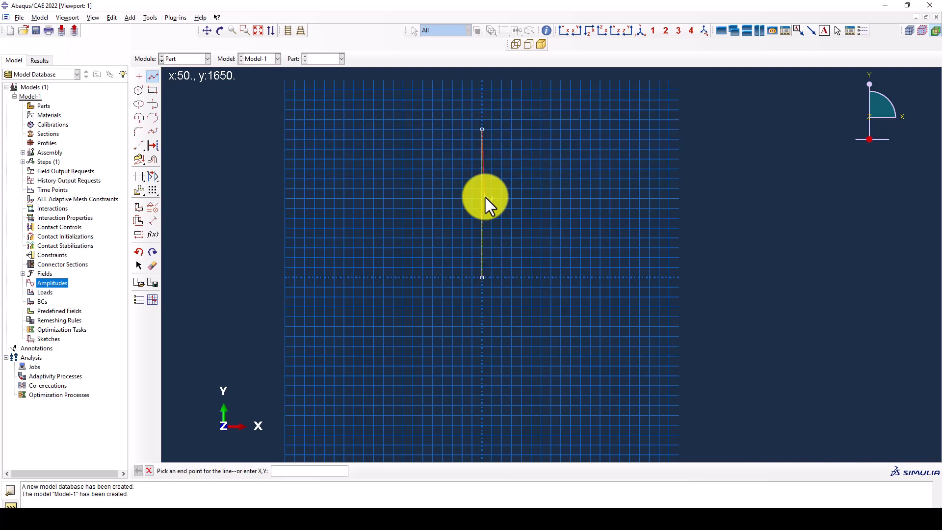
type("4000,3000")
key("Return")
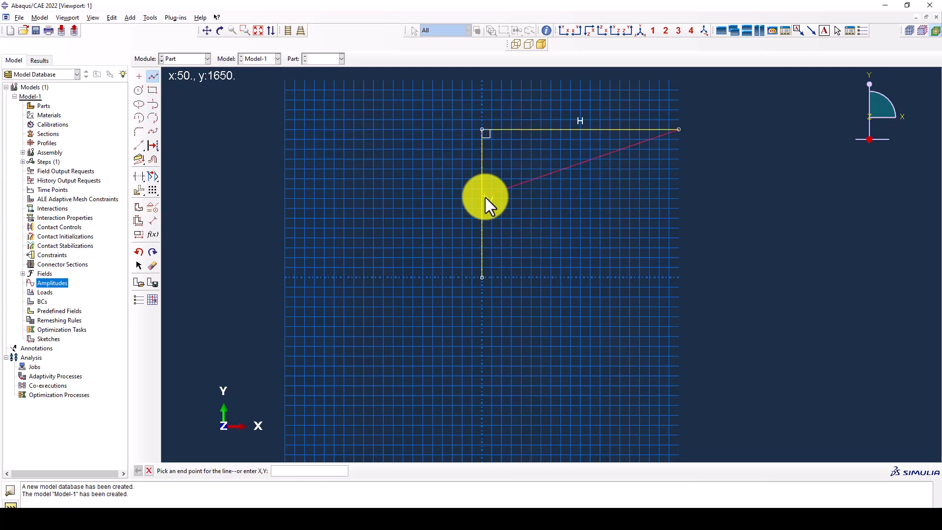
type("4000,0")
key("Return")
key("Escape")
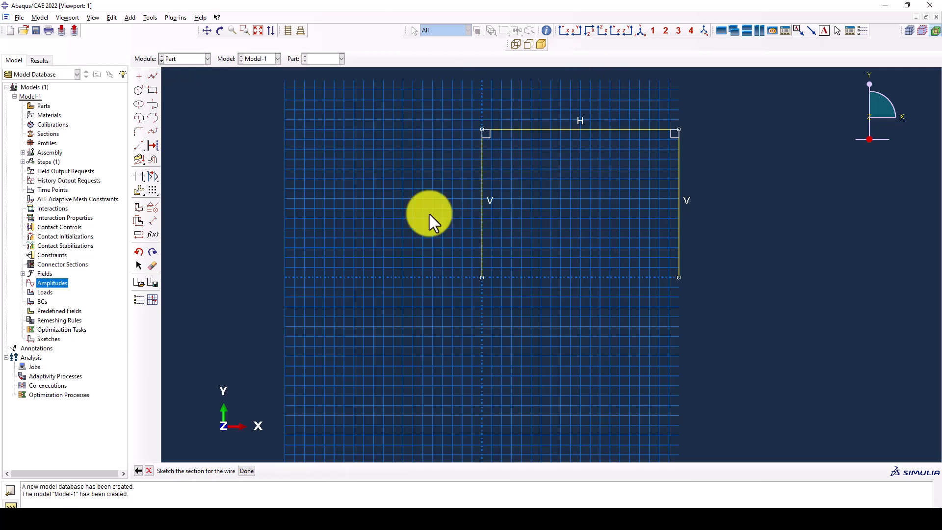
- Add a diagonal brace from the origin to the top-right corner and finish the wire part
left_click(153, 78)
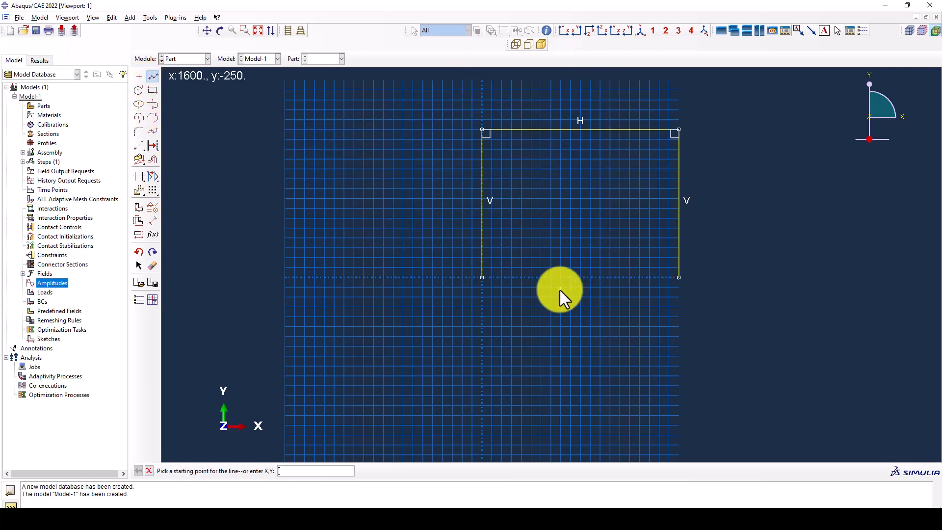
left_click(482, 278)
left_click(677, 134)
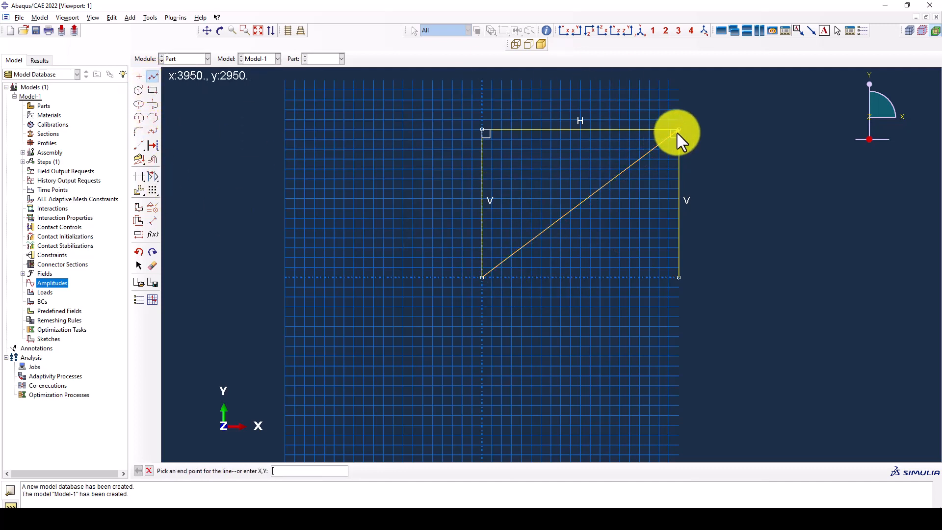
key("Escape")
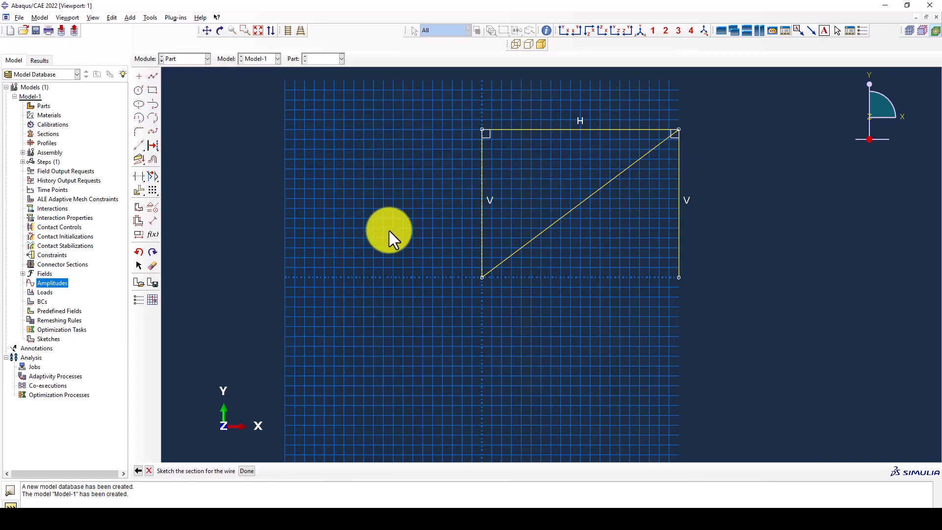
middle_click(389, 230)
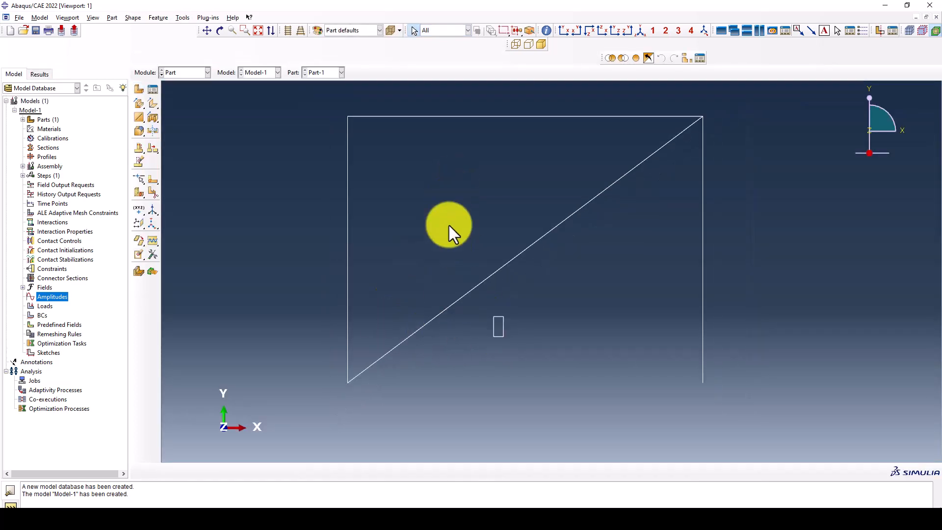
left_click_drag(449, 225, 440, 166)
left_click(486, 215)
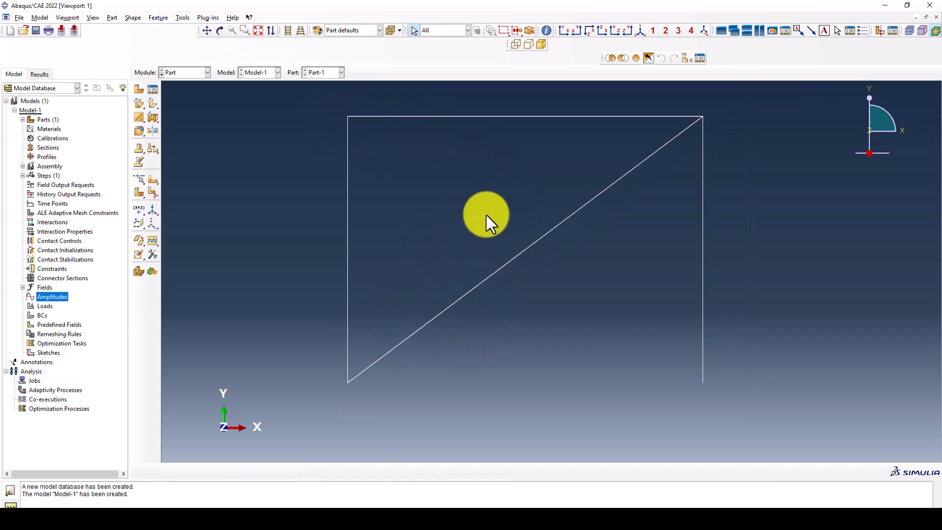
left_click(187, 73)
- In the Property module, copy Q345 from the Steel.lib material library into the model
left_click(182, 95)
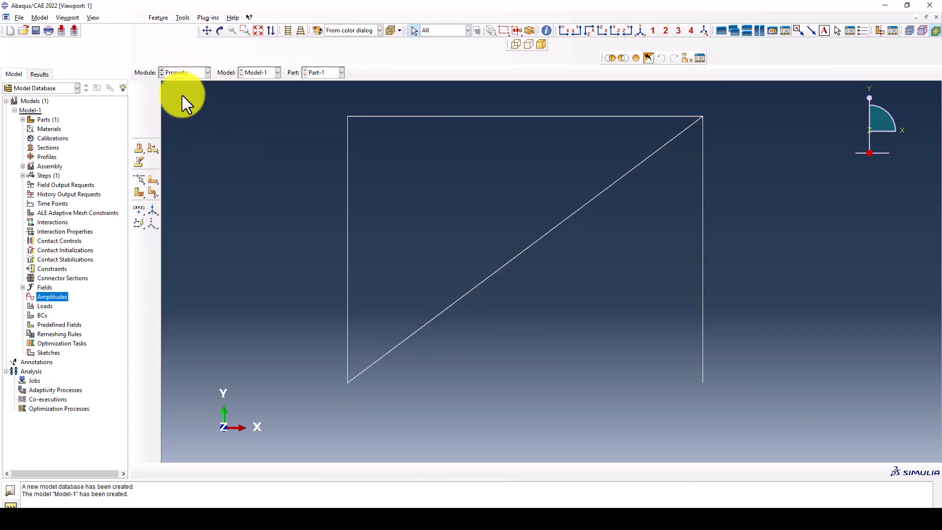
left_click(80, 73)
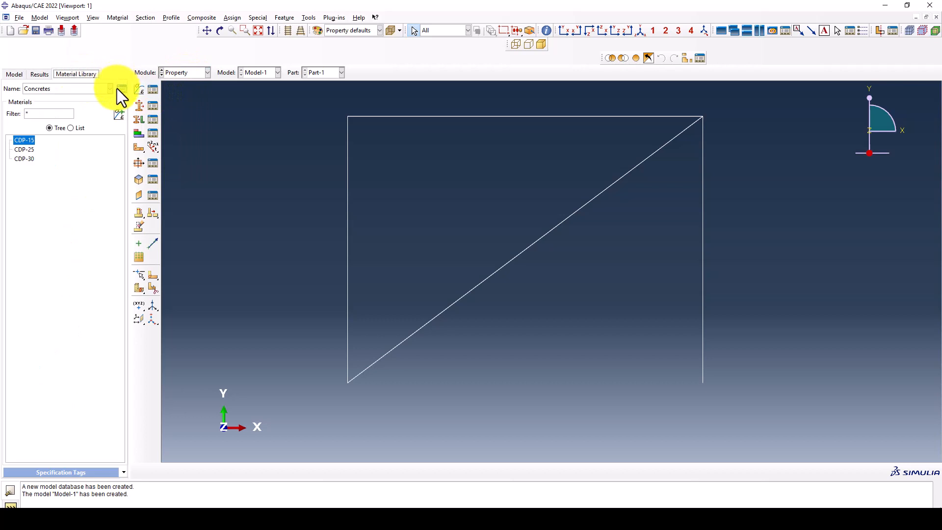
left_click(120, 88)
left_click(46, 80)
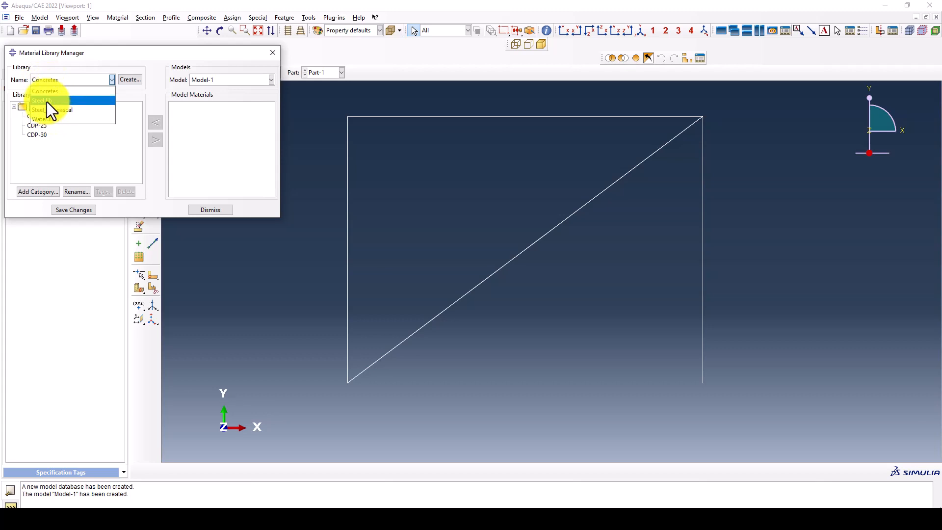
left_click(46, 101)
left_click(15, 107)
left_click(33, 126)
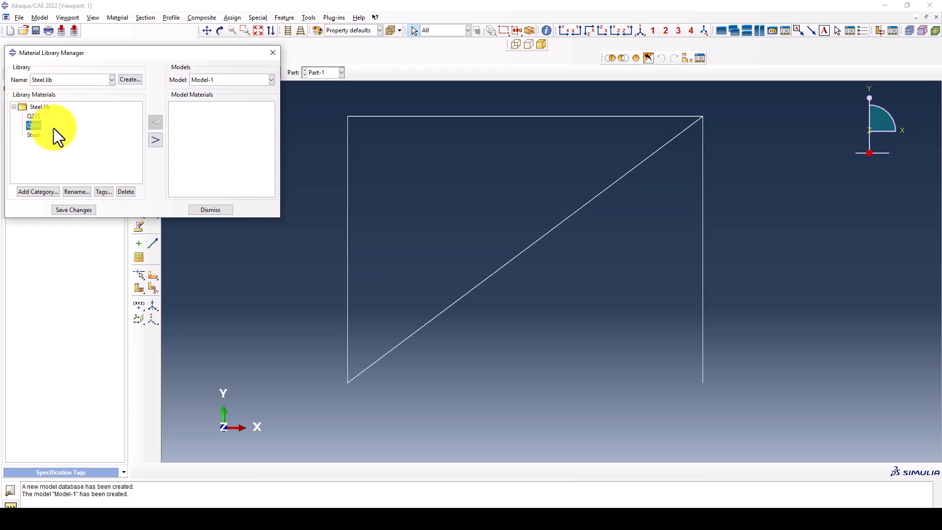
left_click(152, 140)
left_click(211, 209)
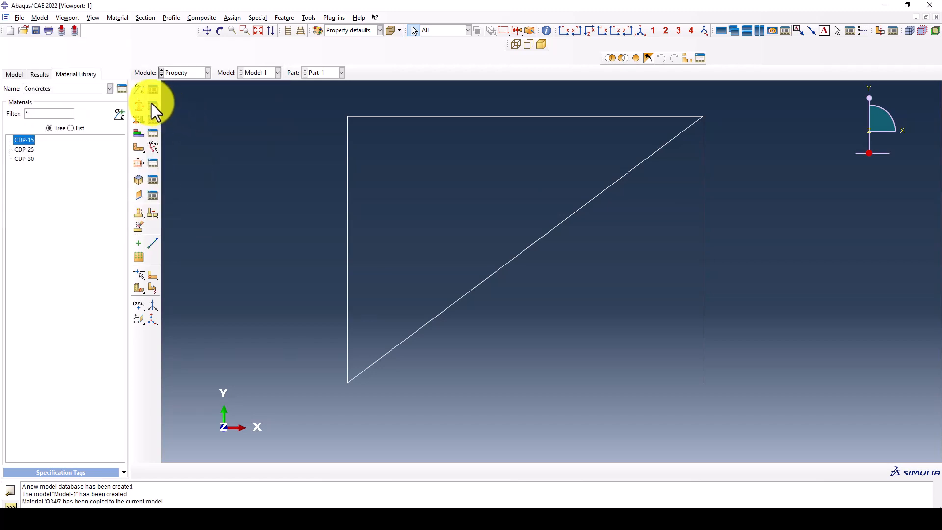
- Review Q345's elastic and plastic data (yield 345 to 501.46) and accept it
left_click(153, 89)
left_click(297, 155)
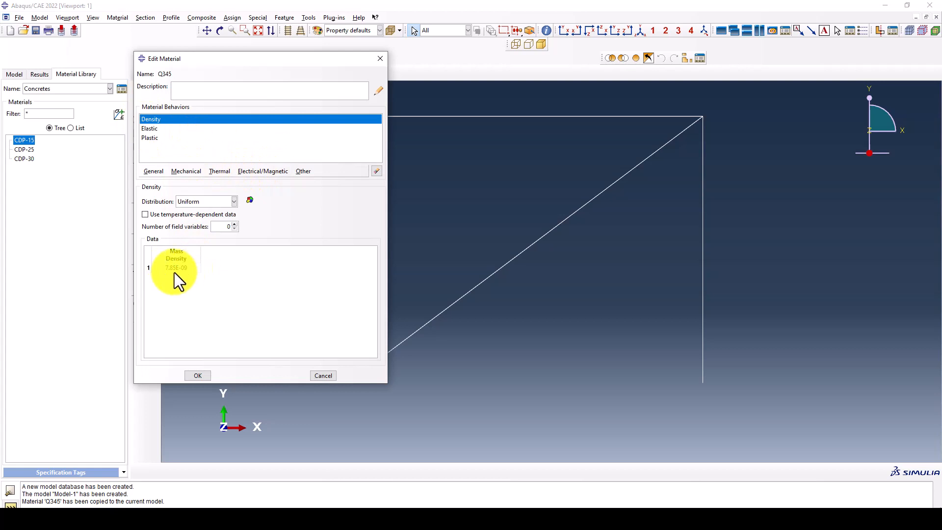
left_click(152, 129)
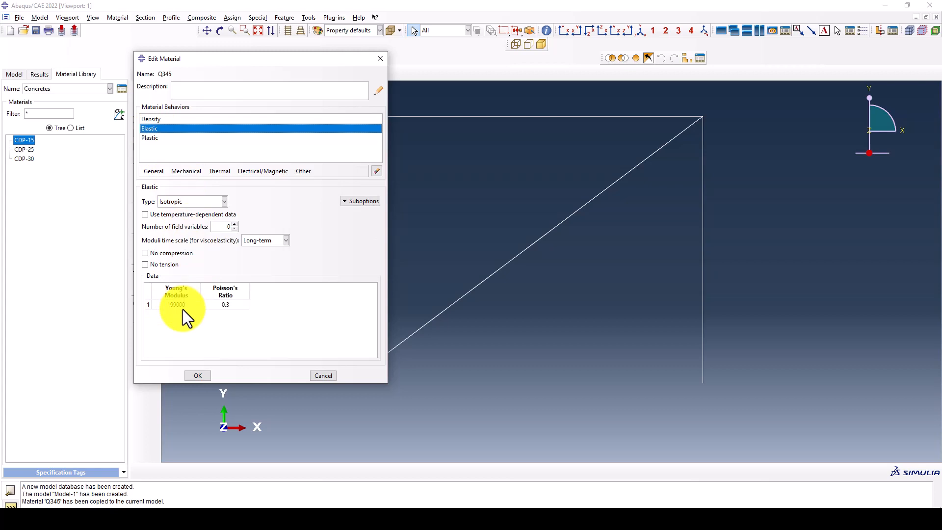
left_click(152, 138)
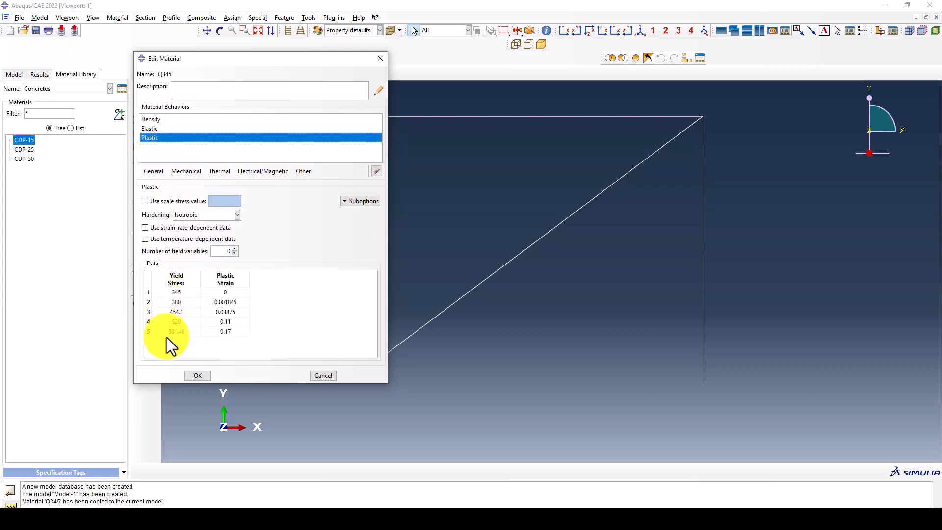
left_click_drag(167, 333, 225, 334)
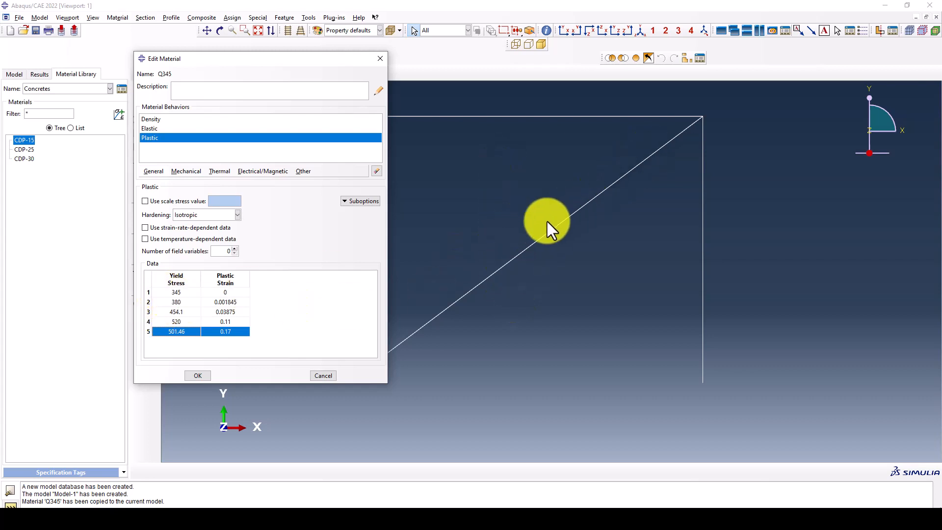
left_click(202, 374)
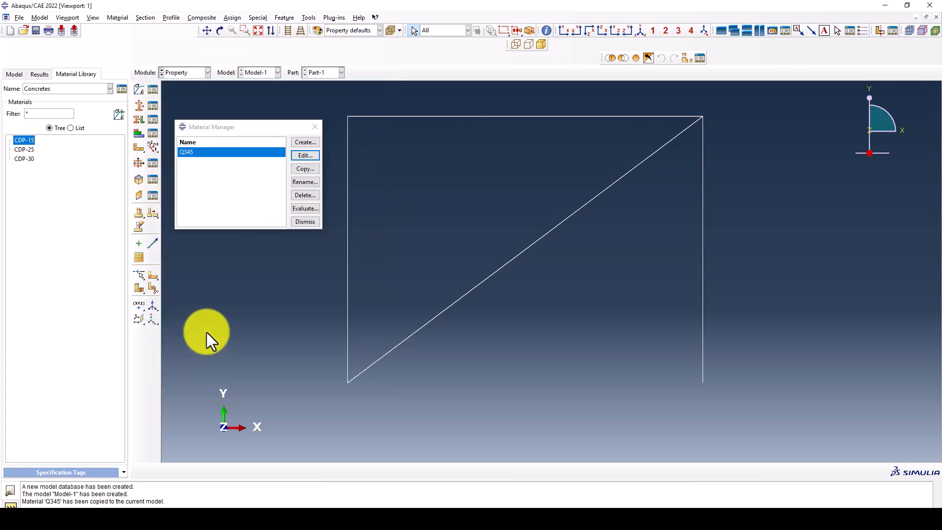
- Create an I-shaped profile named Column, then bring up the Word notes with section sizes
left_click(315, 124)
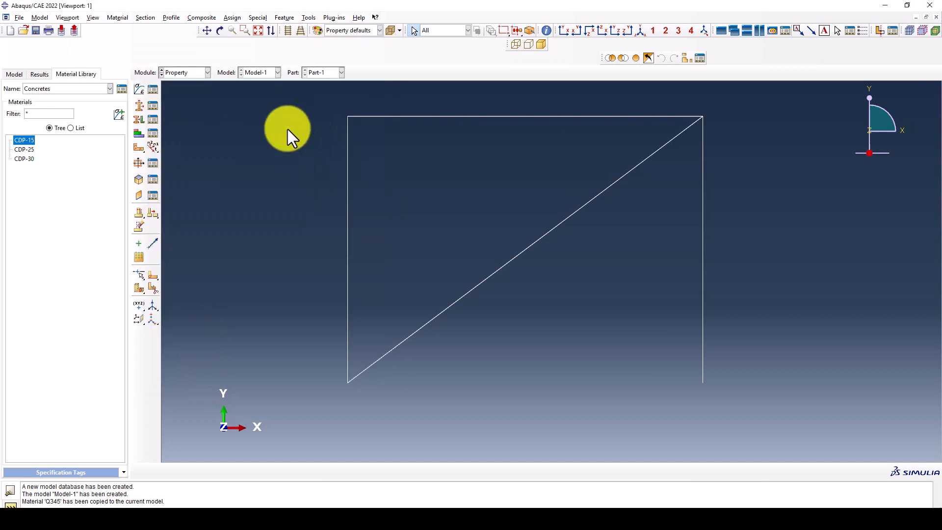
left_click(136, 164)
left_click_drag(244, 140, 206, 113)
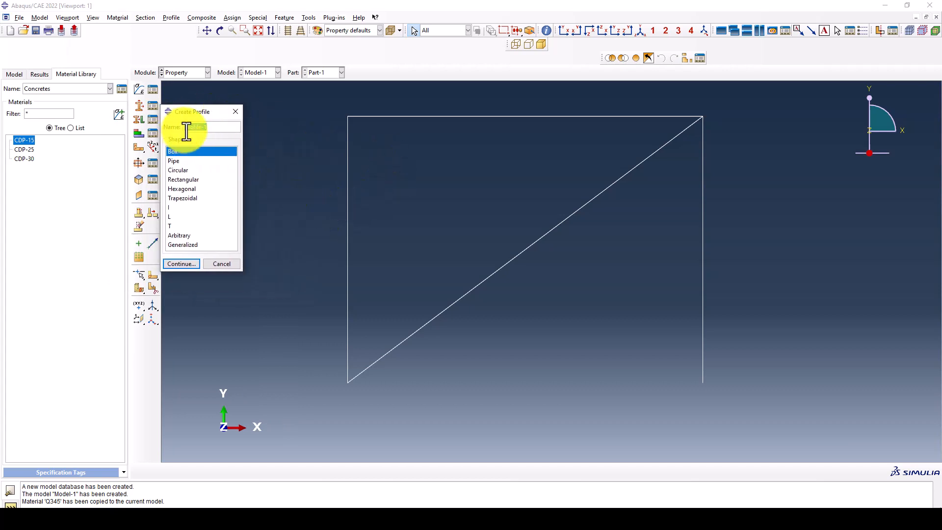
type("Column")
left_click(179, 209)
left_click(181, 263)
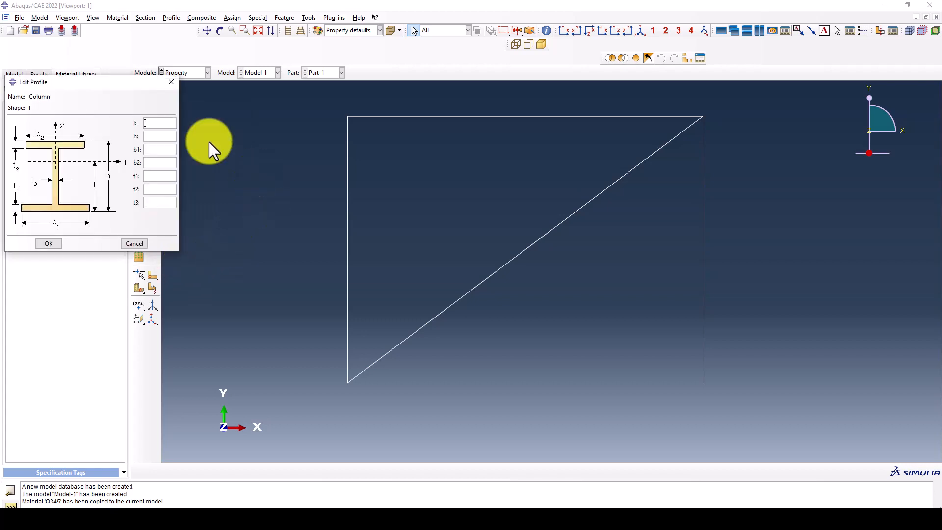
left_click_drag(117, 88, 331, 106)
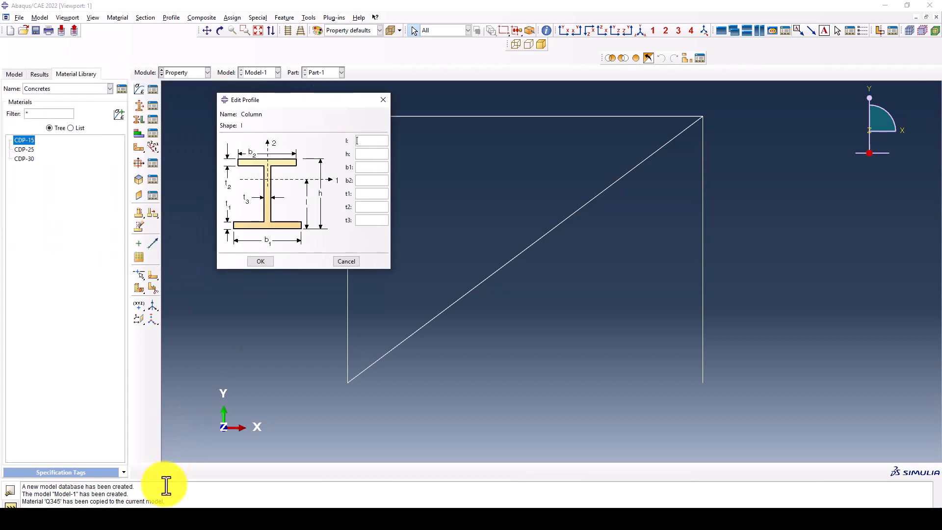
left_click(177, 520)
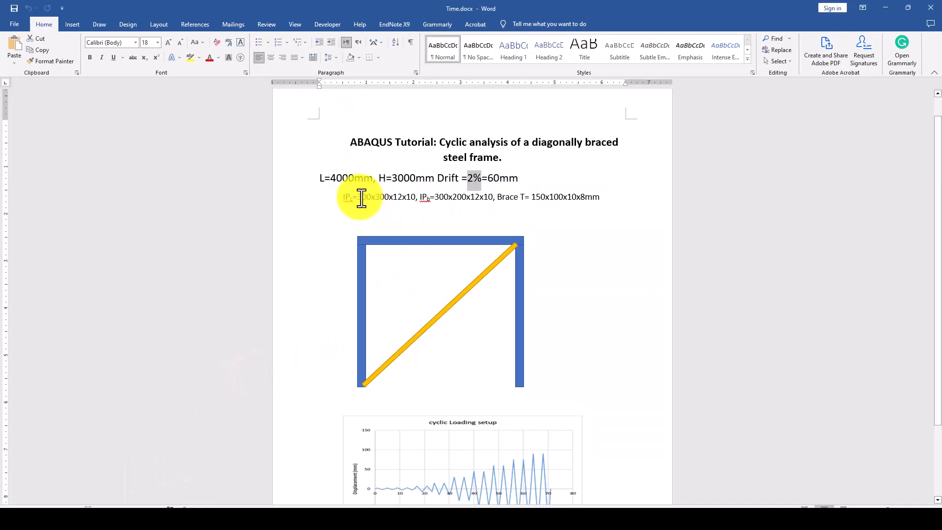
left_click(407, 196)
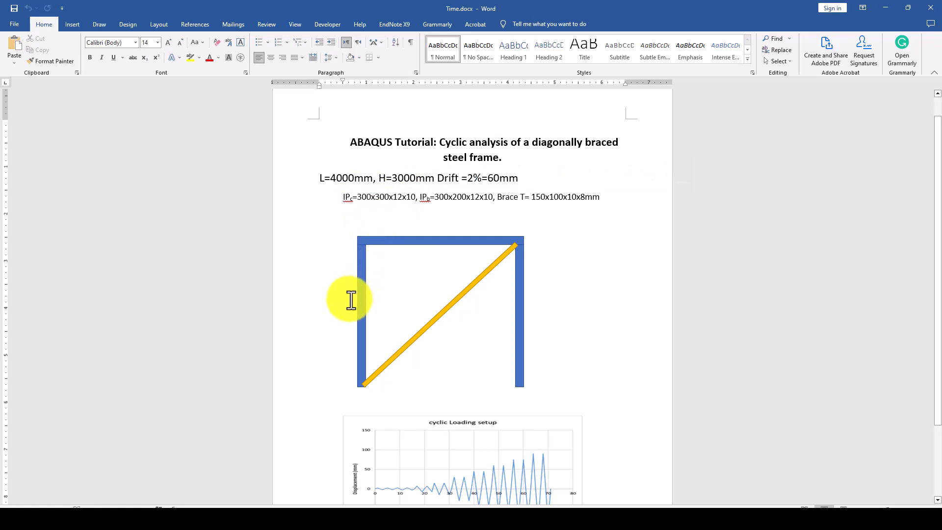
left_click_drag(360, 197, 372, 198)
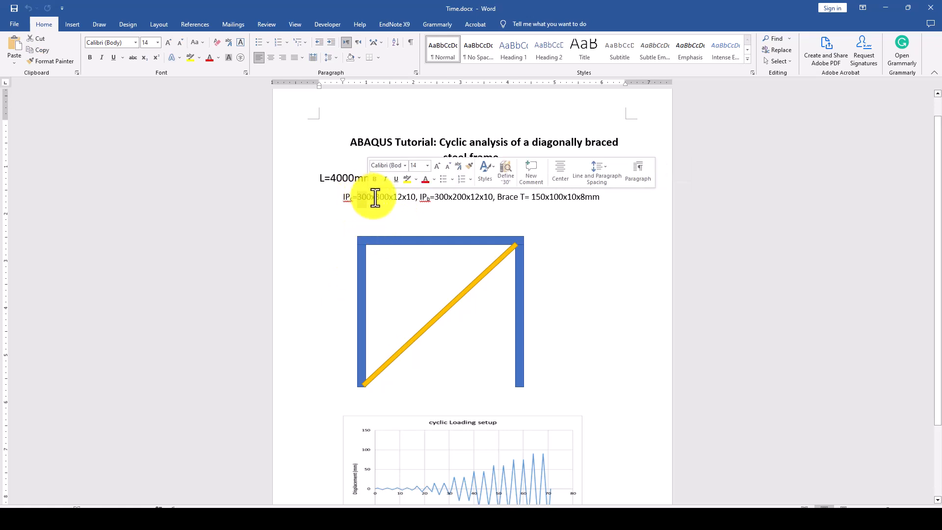
left_click(380, 198)
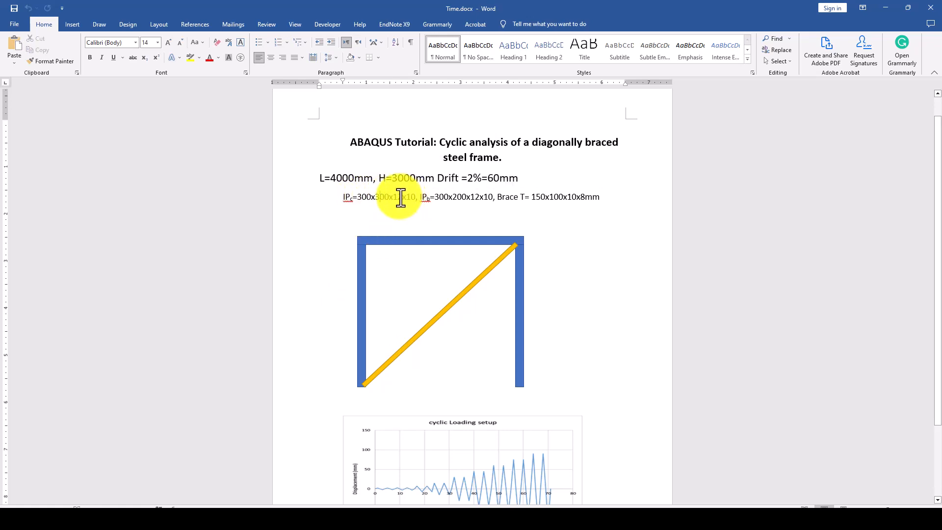
left_click_drag(398, 198, 408, 197)
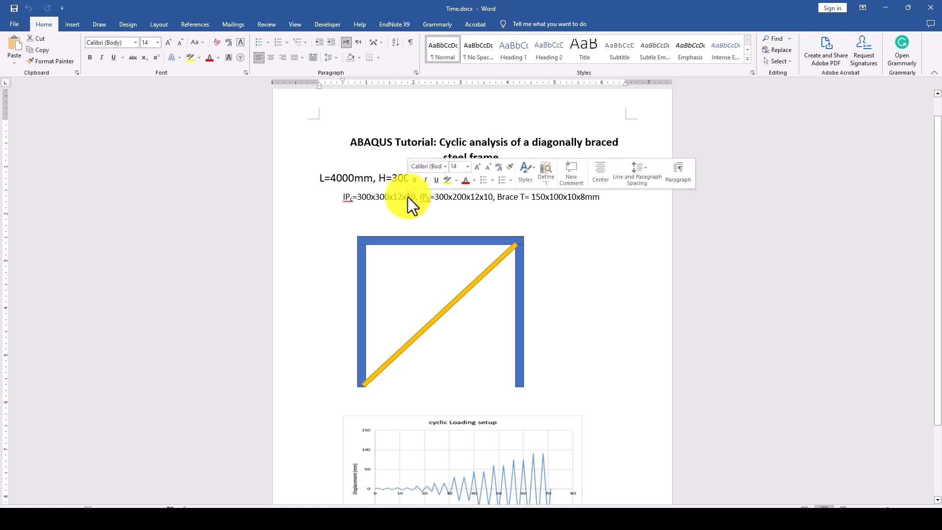
left_click(430, 196)
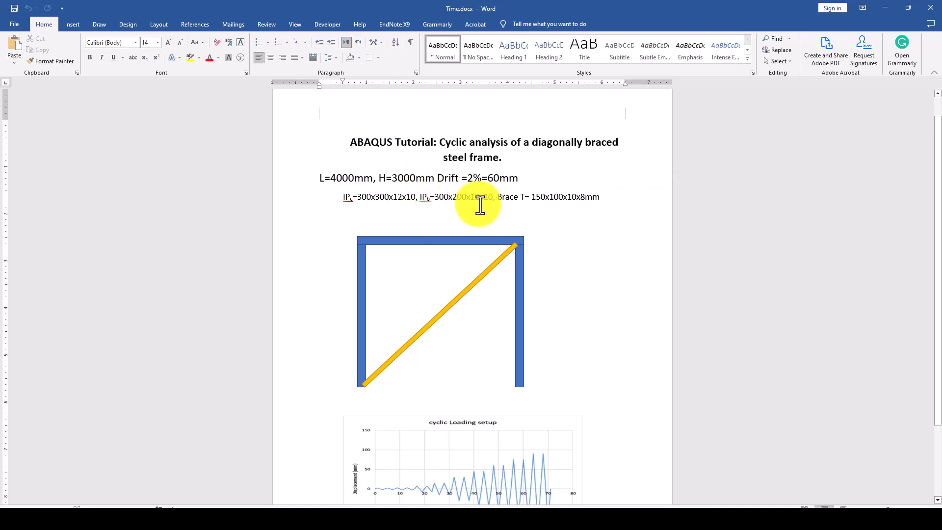
mouse_move(379, 496)
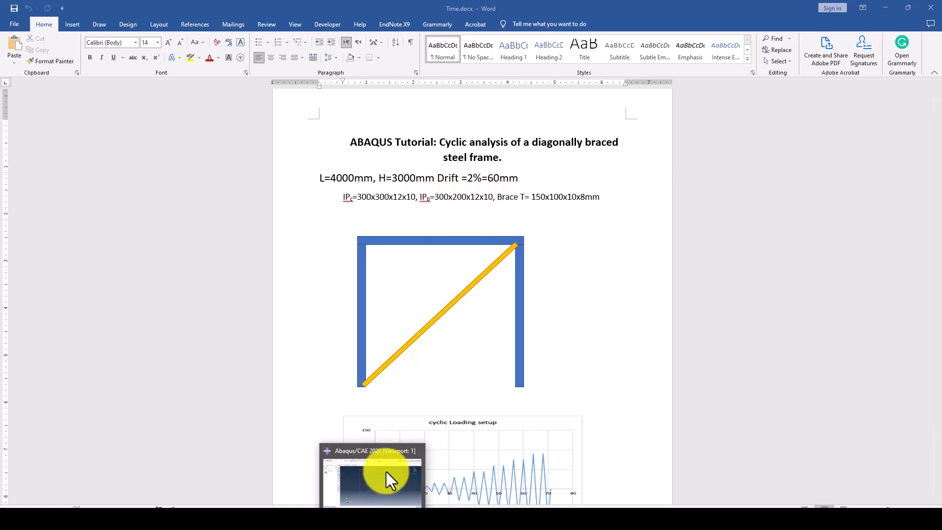
- Enter the Column I-profile dimensions h 300, b1/b2 300, t1/t2 12, t3 10 and confirm
left_click(386, 472)
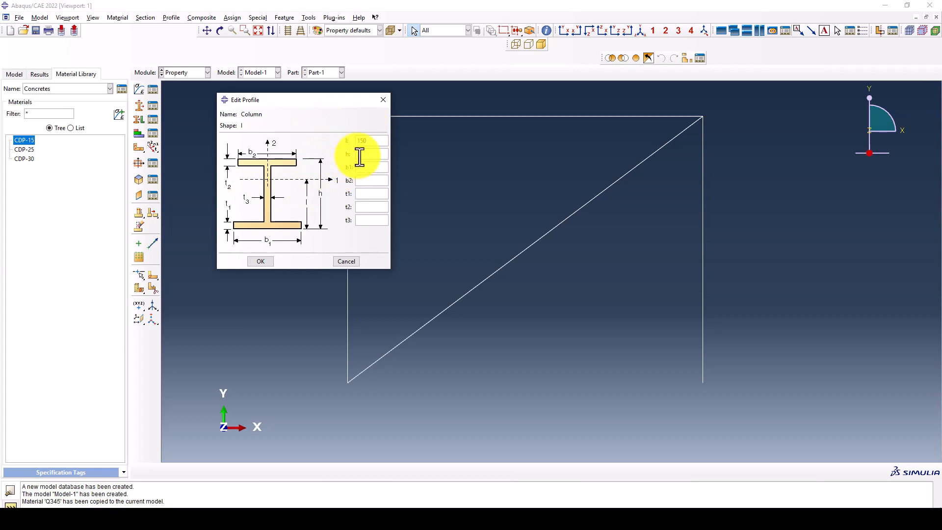
type("300")
left_click(361, 170)
type("3")
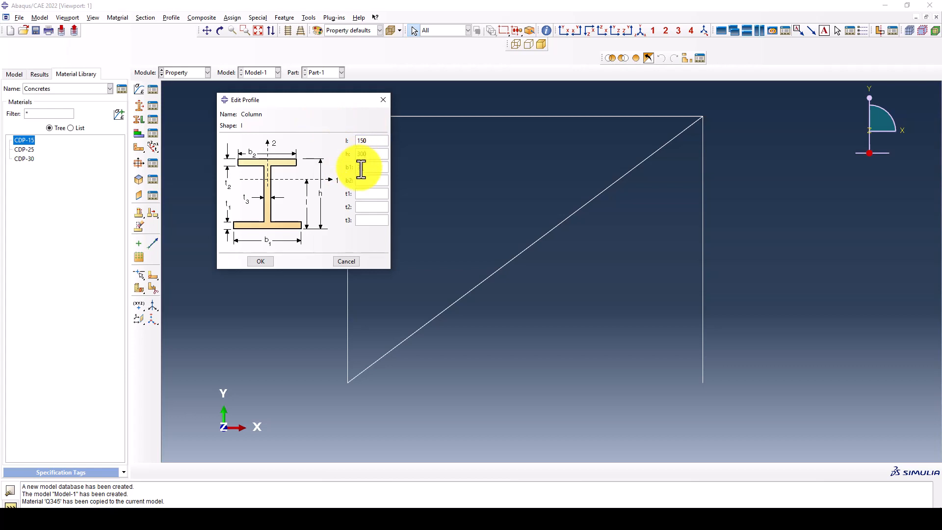
type("00")
left_click(371, 180)
type("300")
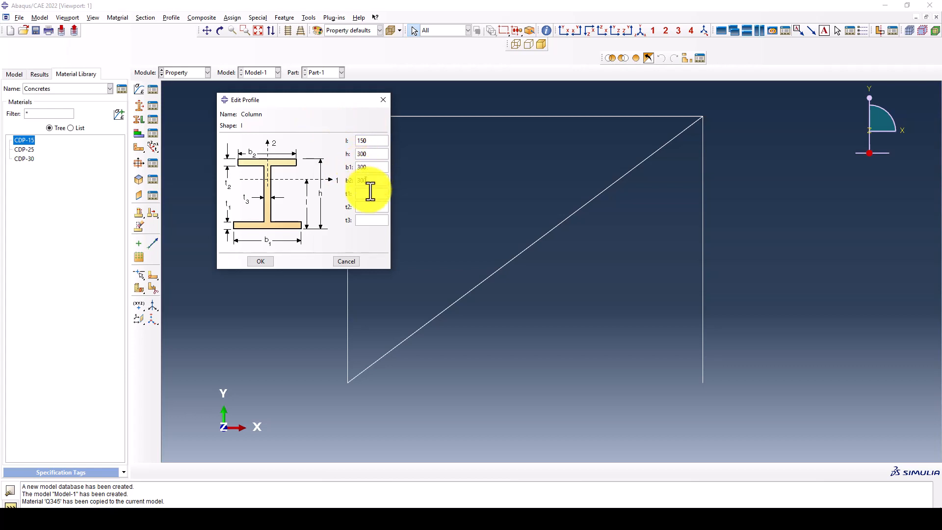
left_click(369, 195)
type("12")
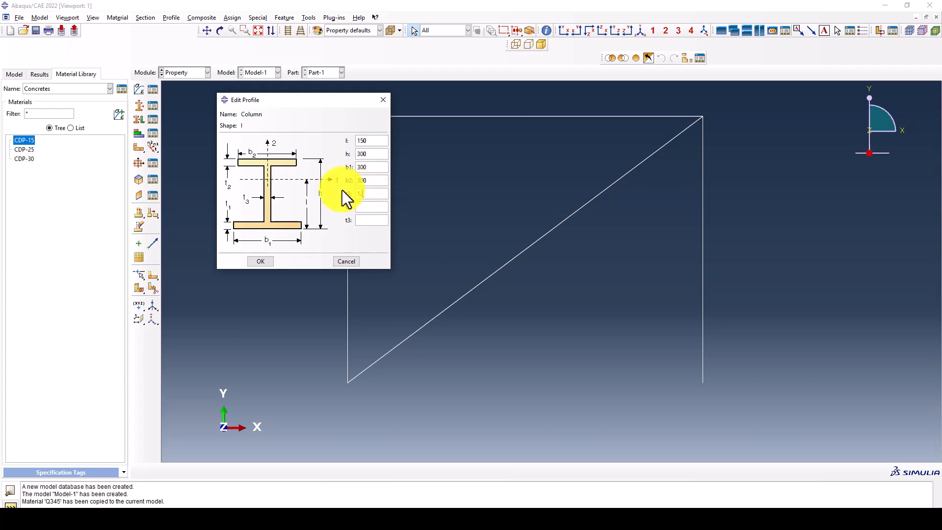
left_click(366, 207)
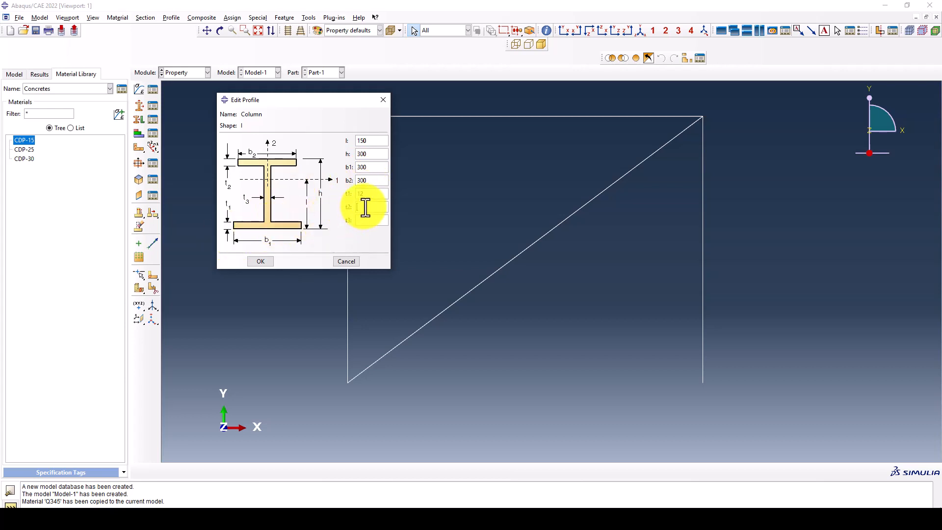
type("12")
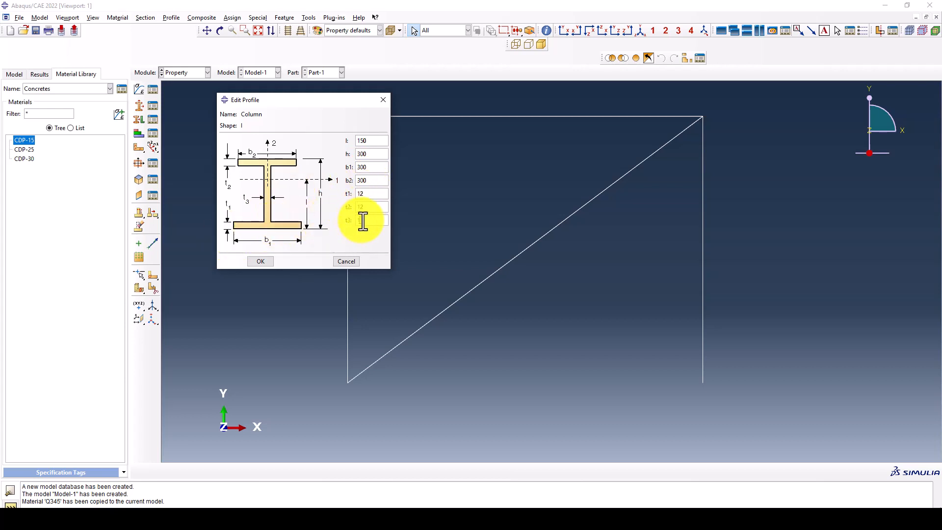
type("10")
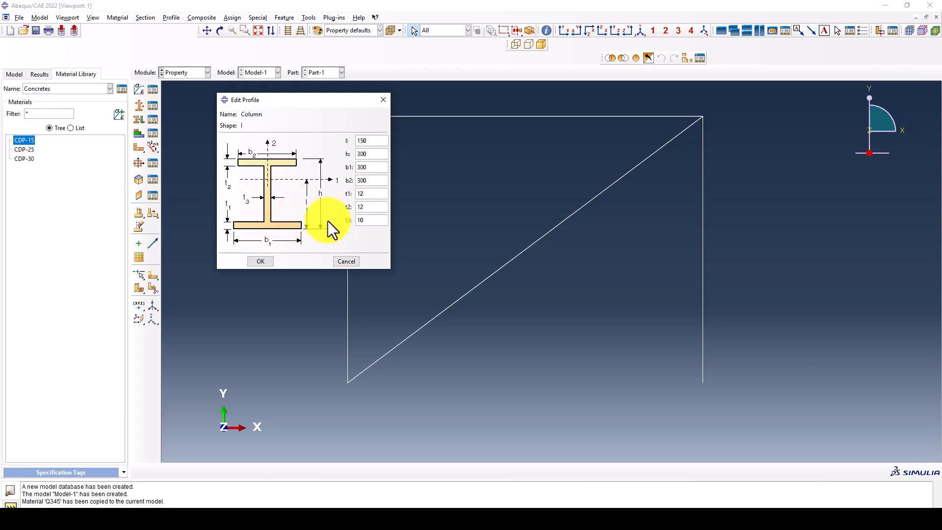
left_click(262, 261)
left_click(139, 163)
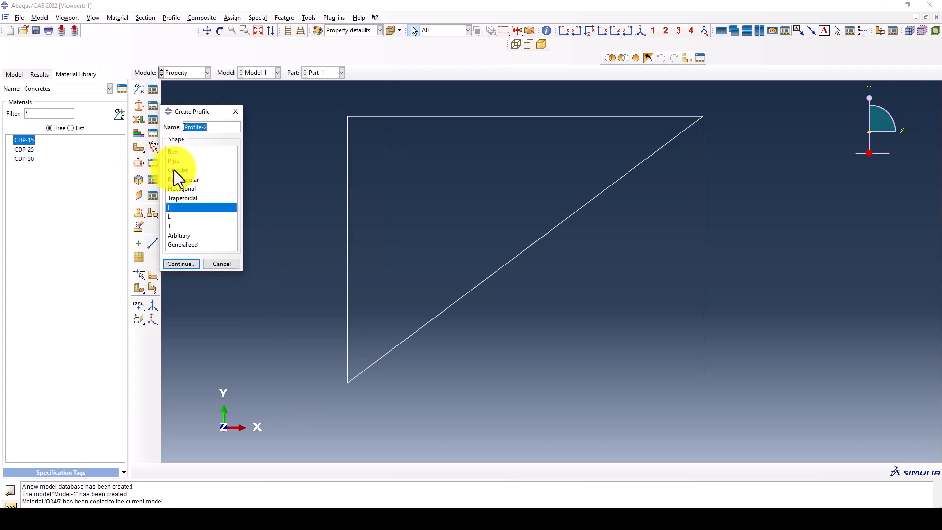
- Name the new I-profile Beam and enter l 150 and h 300
type("Beam")
left_click(182, 264)
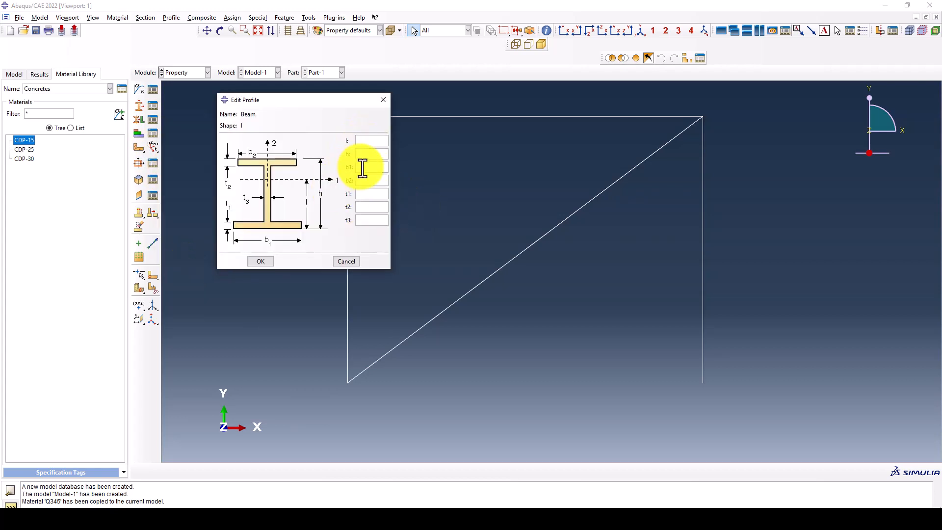
type("150")
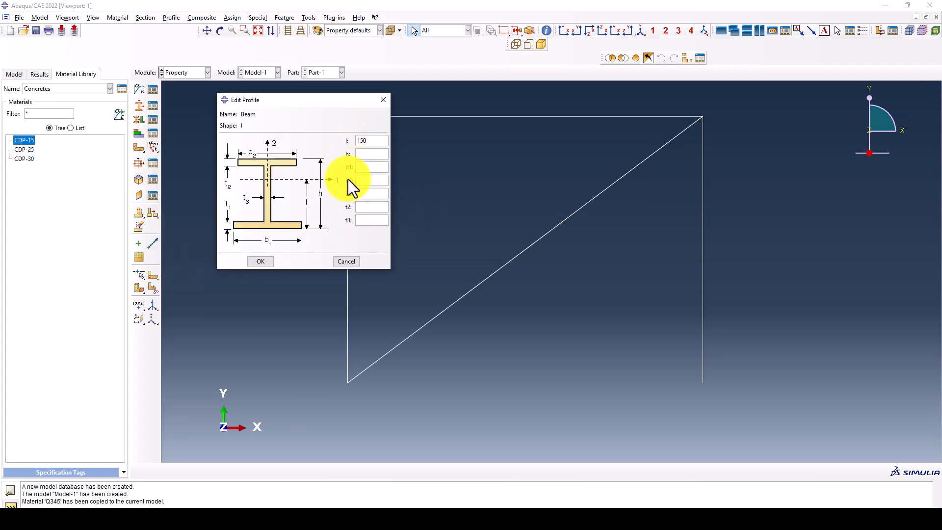
left_click(366, 154)
type("300")
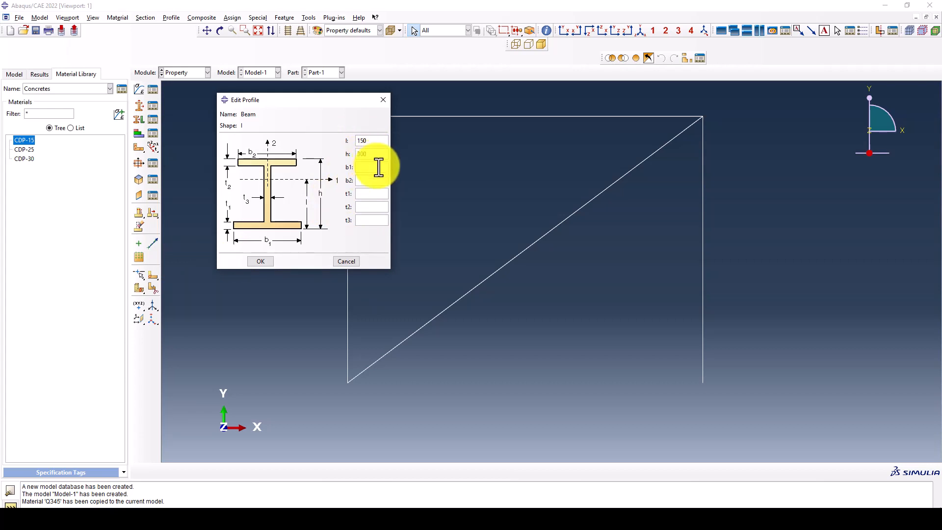
type("200")
- Give the Beam profile flange widths b1/b2 200, t1/t2 12, web t3 10, and confirm
left_click(370, 180)
type("200")
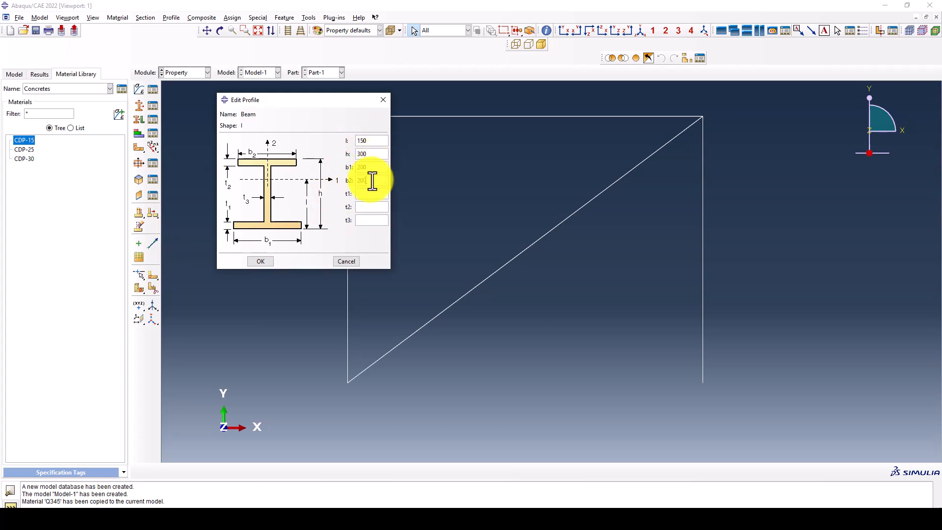
left_click(369, 193)
type("12")
left_click(363, 206)
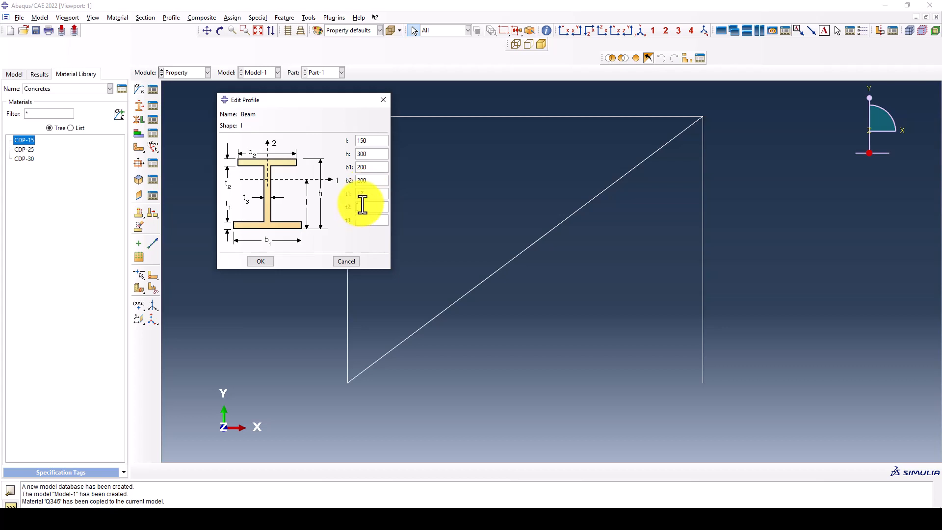
type("12")
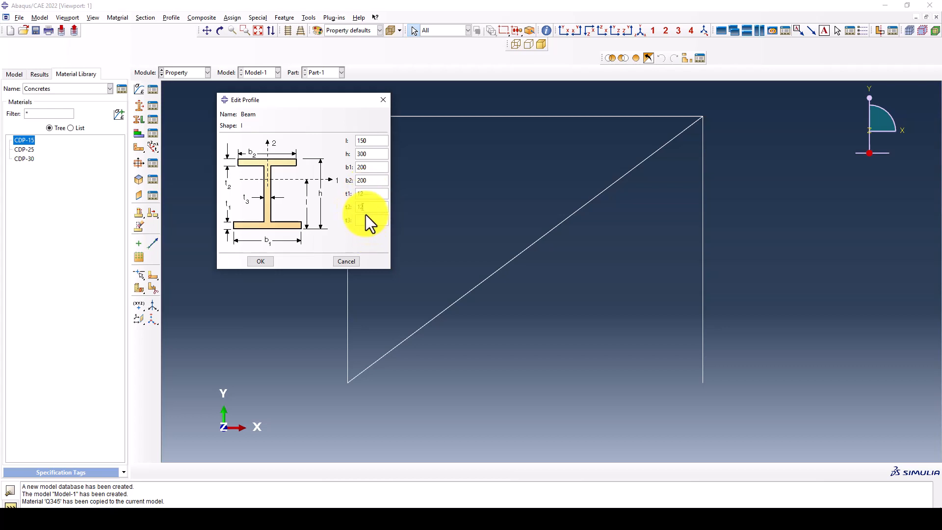
left_click(367, 220)
type("10")
left_click(267, 260)
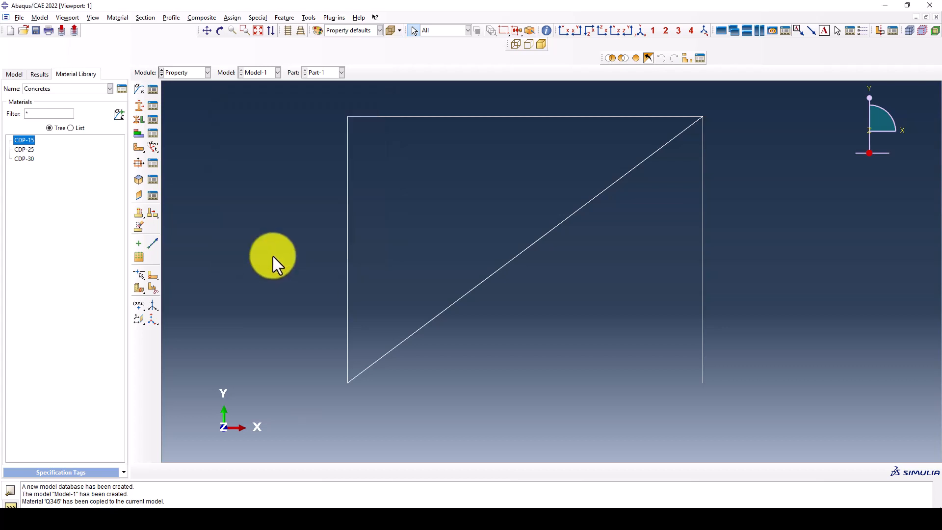
- Start a new T-shaped profile named Brace
left_click(138, 163)
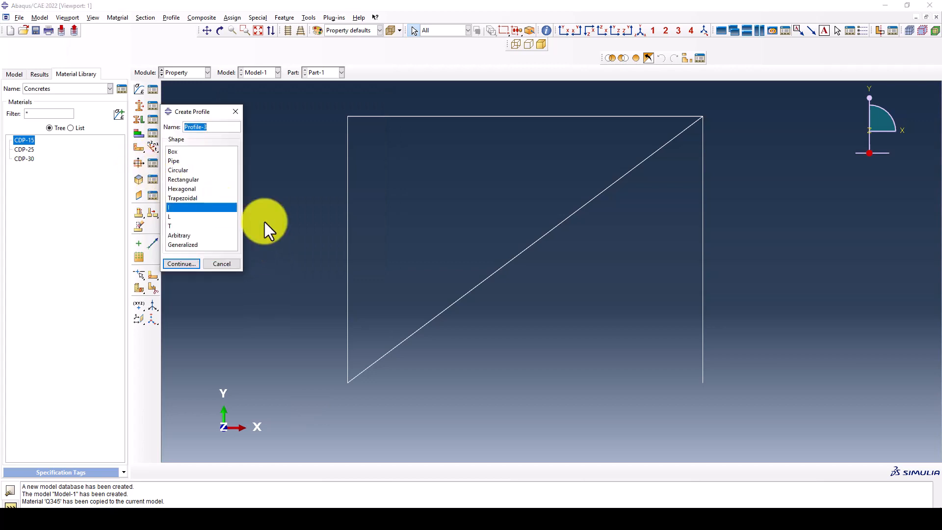
type("Bia")
type("ce")
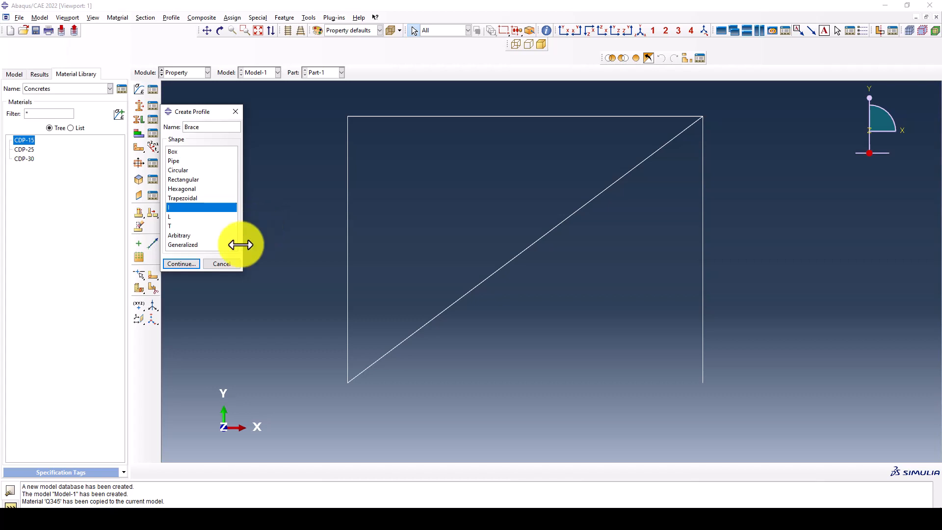
left_click(170, 227)
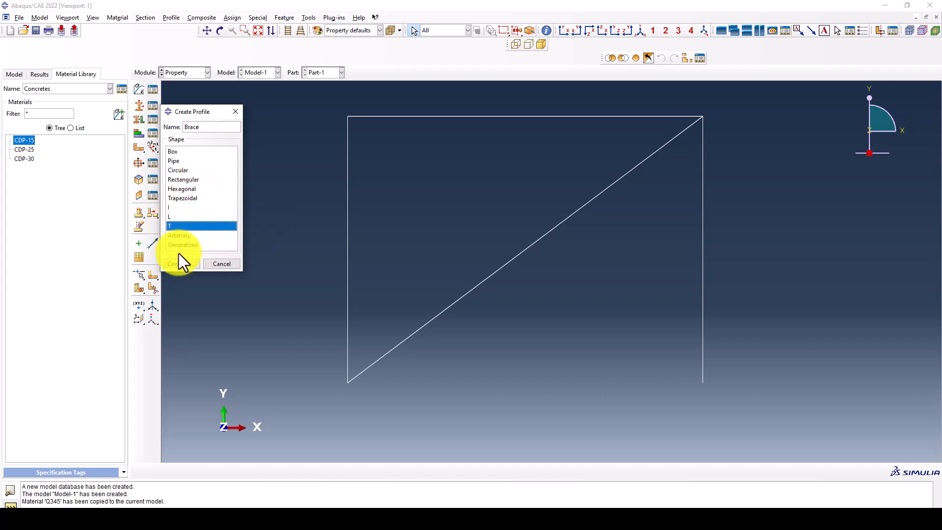
left_click(181, 263)
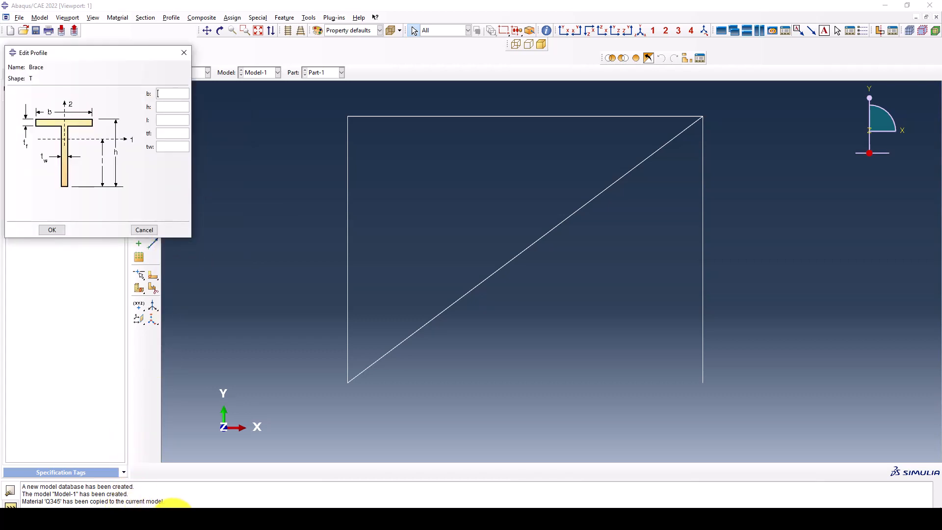
- Look up the brace size T 150x100x10x8mm in the Word notes
left_click(168, 494)
left_click_drag(531, 196, 580, 198)
left_click(552, 198)
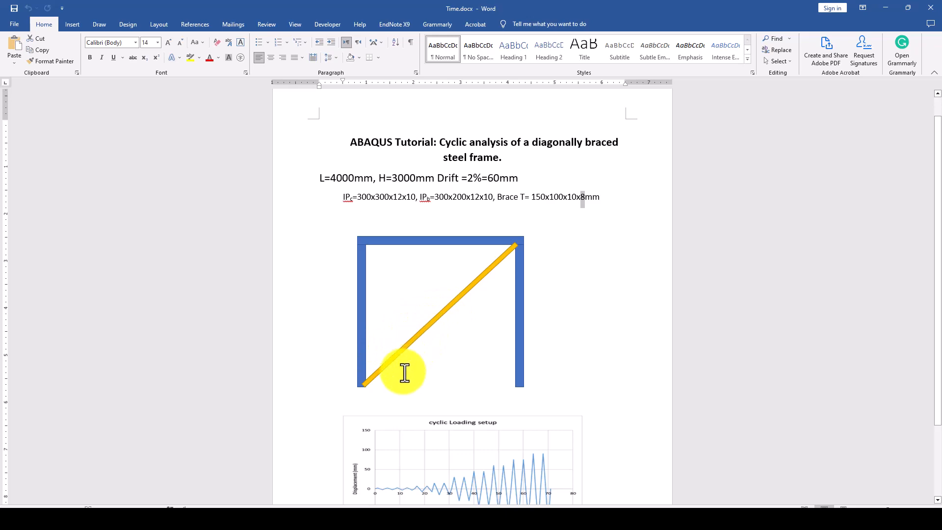
- Read the research paper PDF on page 6's loading protocol and hysteresis figures
left_click(107, 518)
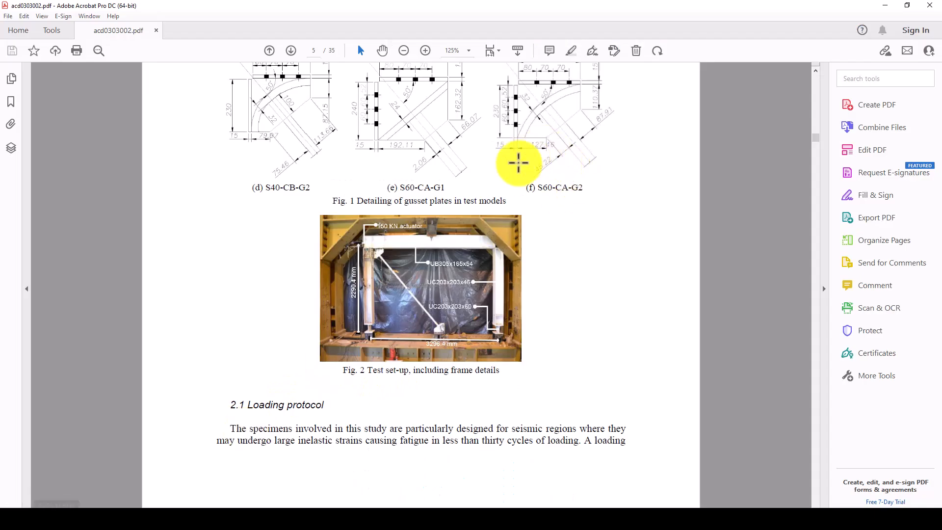
scroll(427, 316, "down", 10)
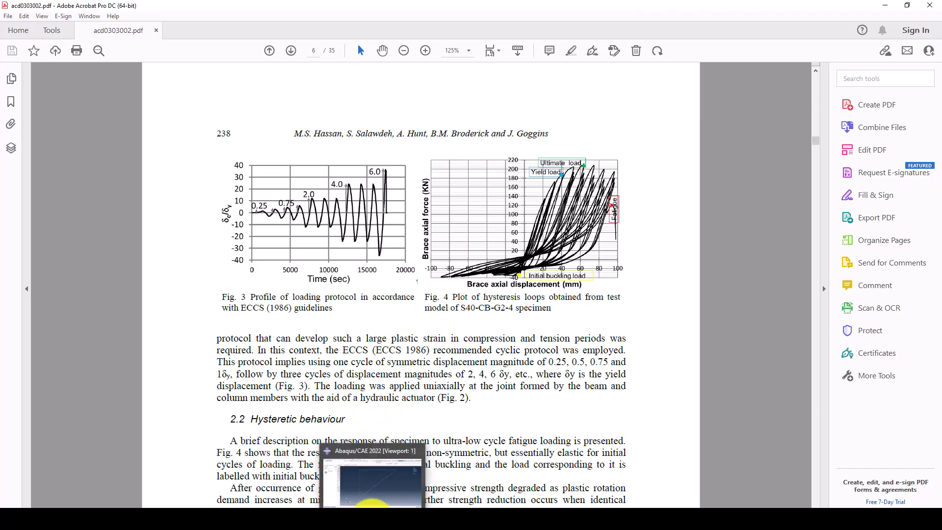
left_click(372, 503)
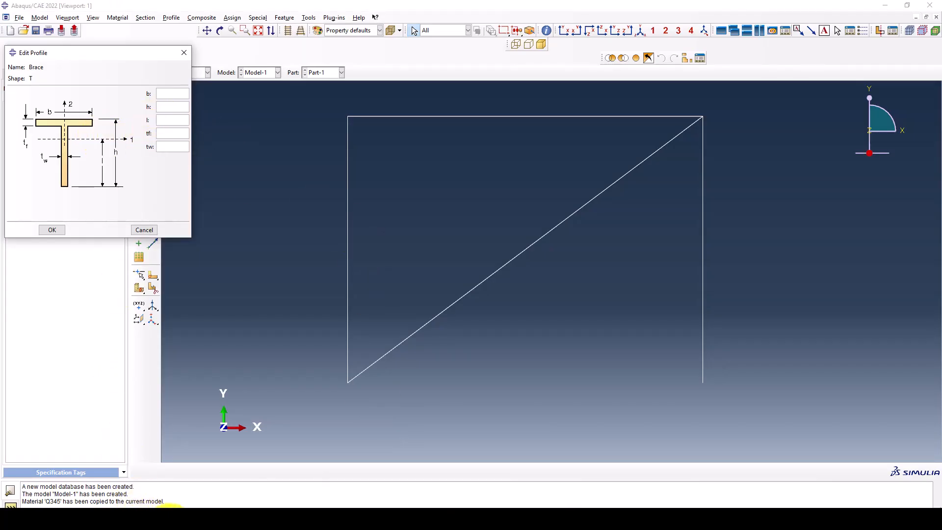
- Define the Brace T-profile with b 100, h 150, l 75 and tf 10, checking the notes
left_click(174, 506)
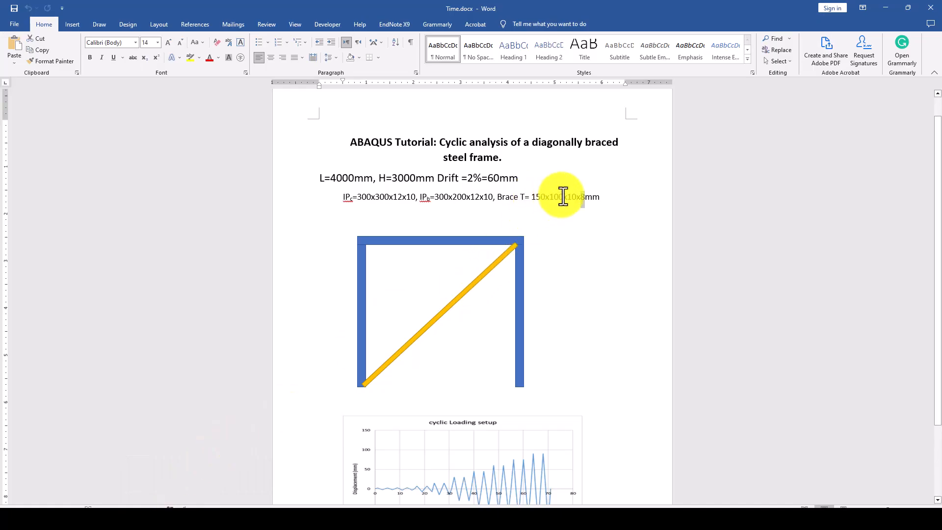
left_click(890, 6)
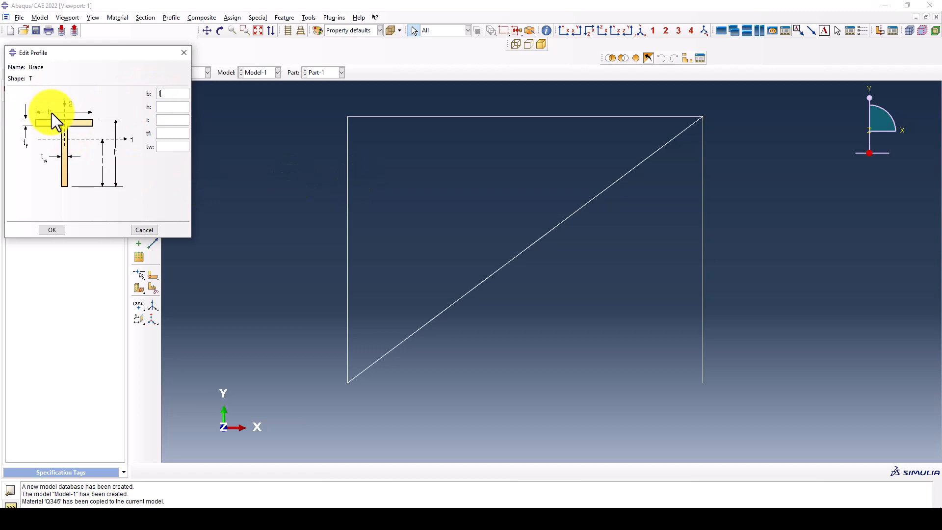
type("100")
left_click(169, 107)
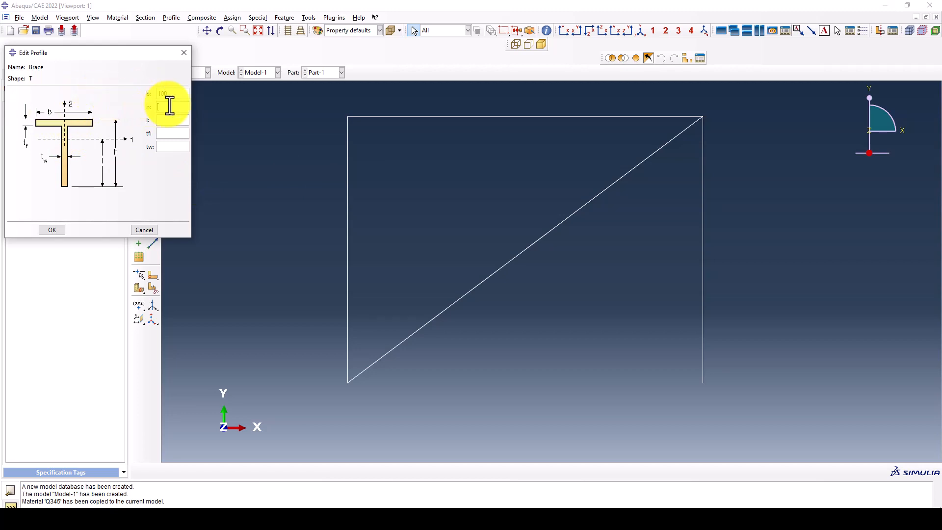
type("150")
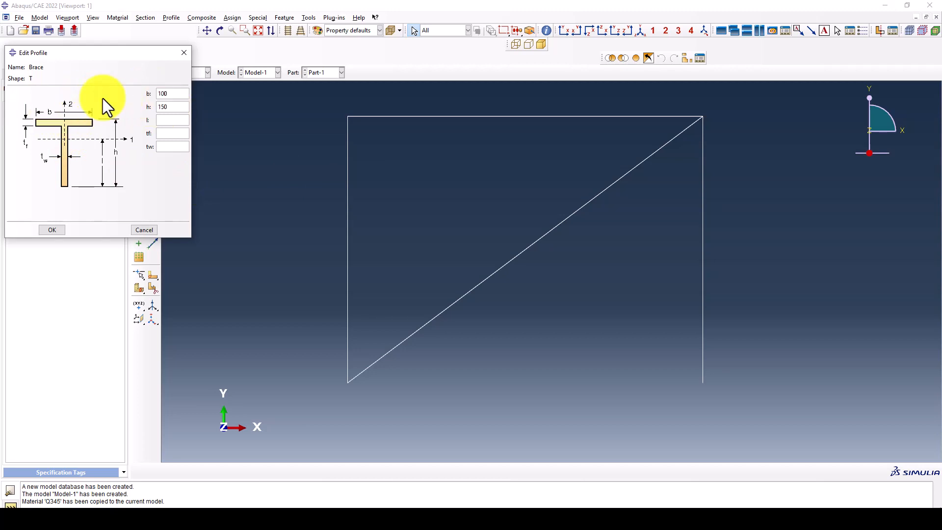
left_click(167, 122)
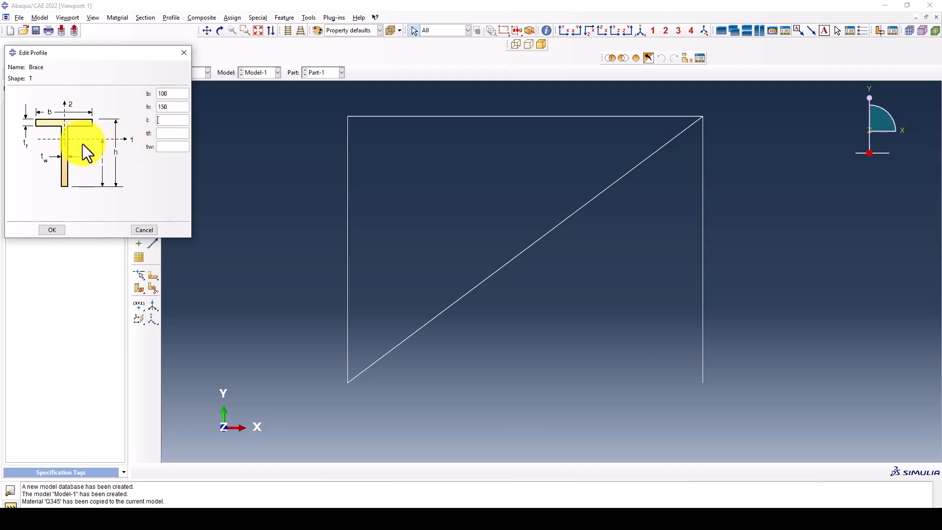
type("75")
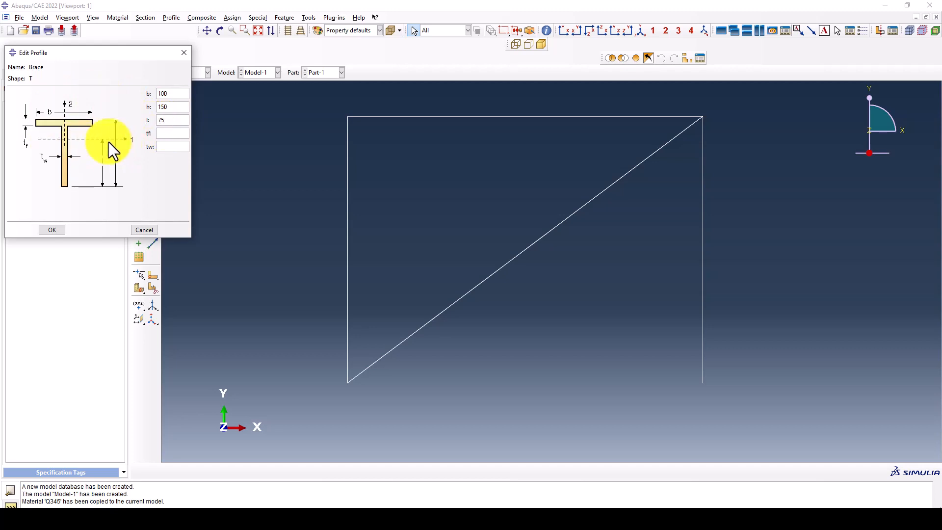
left_click(167, 134)
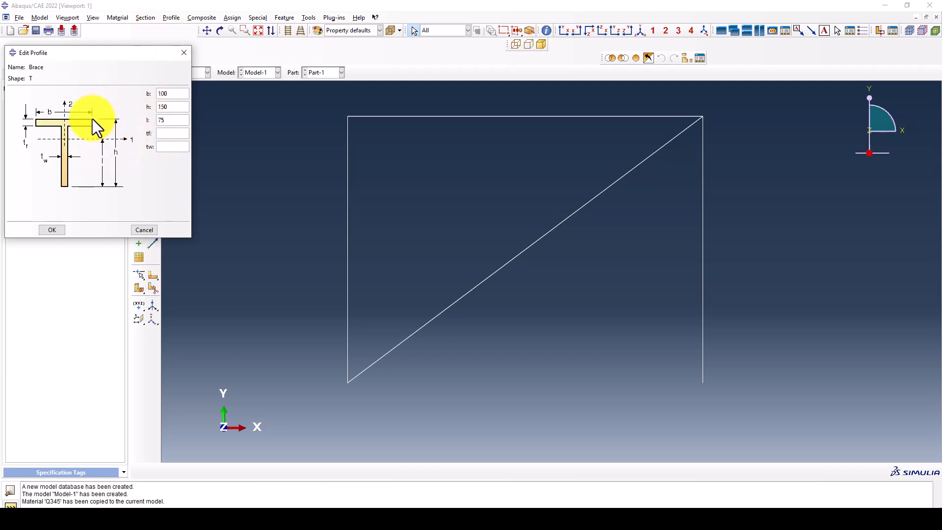
type("10")
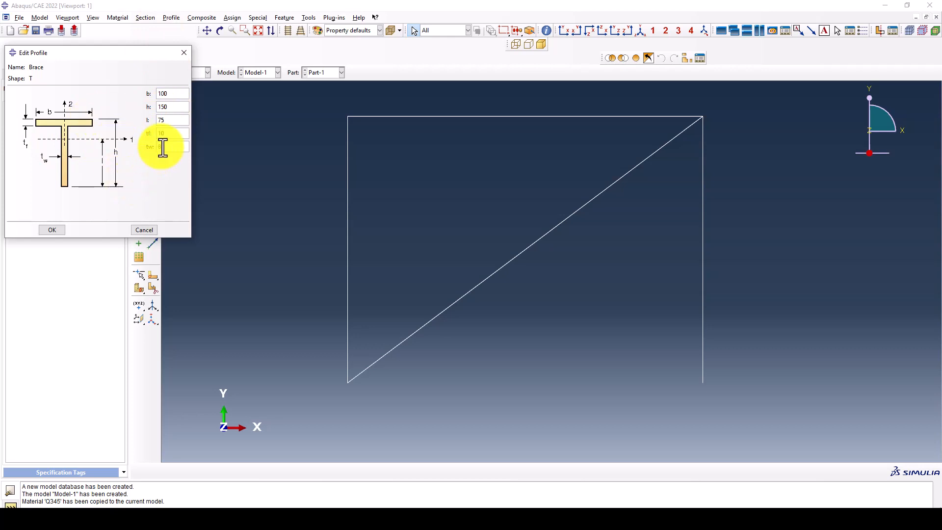
left_click(57, 231)
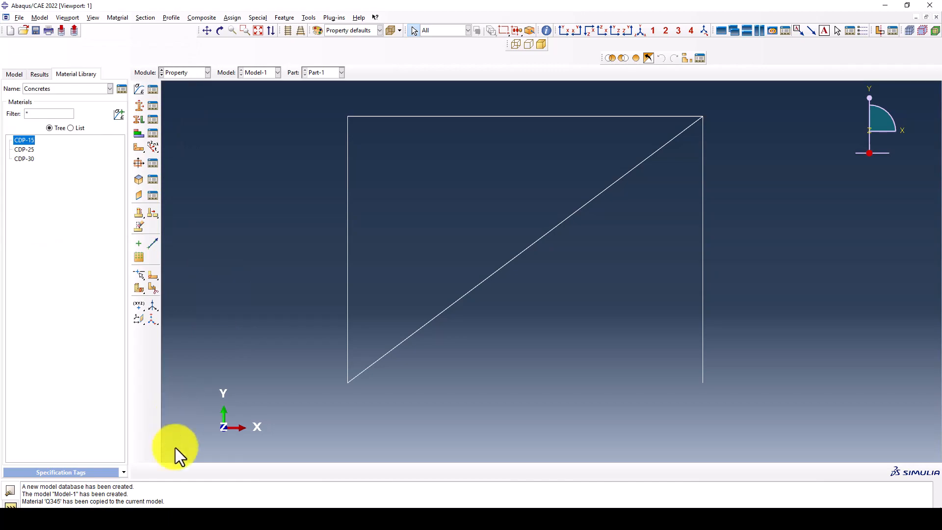
left_click(176, 519)
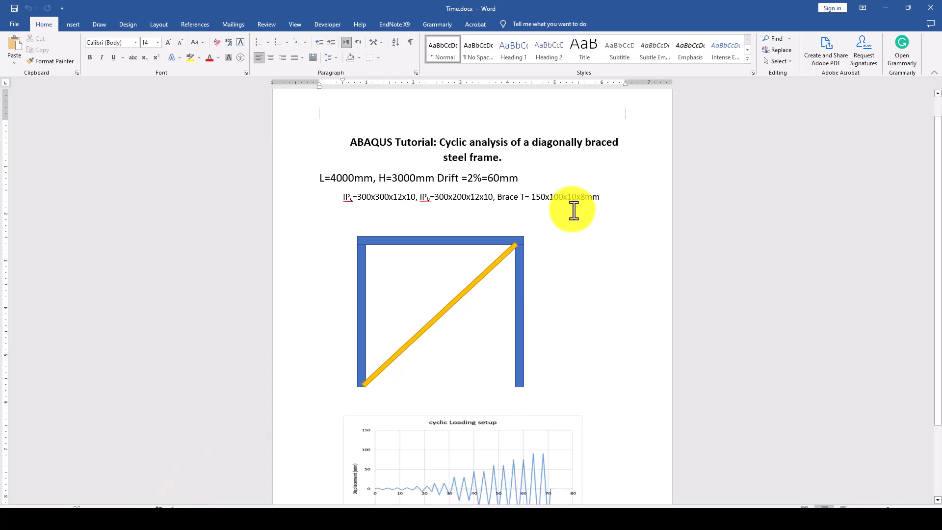
left_click(885, 8)
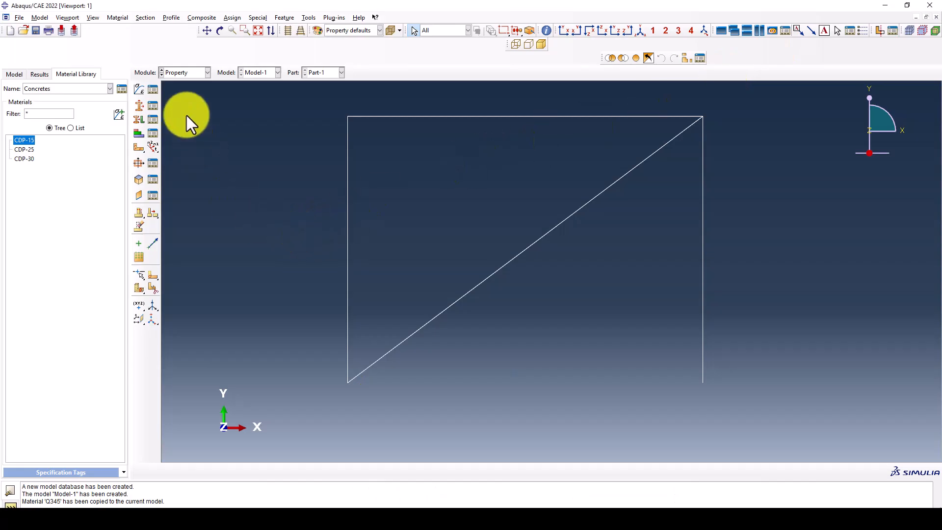
- Create a beam section named Column using the Beam profile
left_click(140, 114)
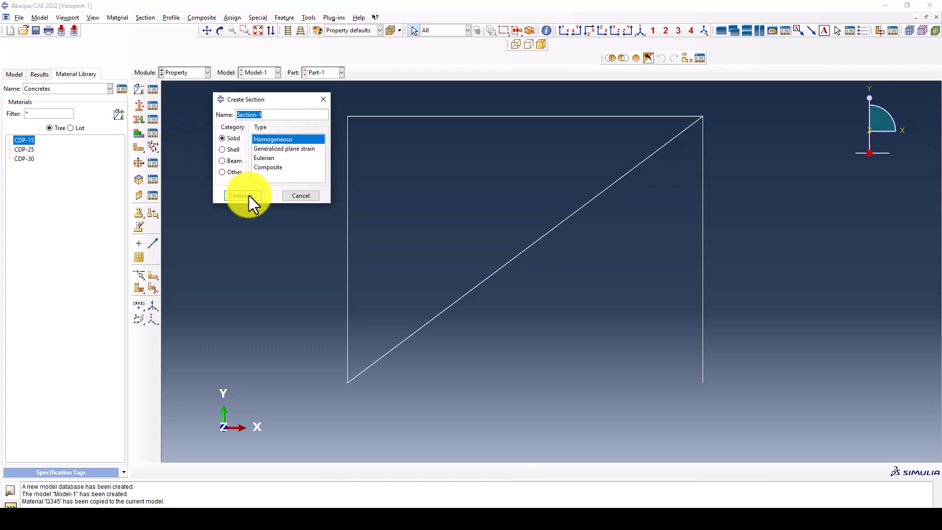
type("Column")
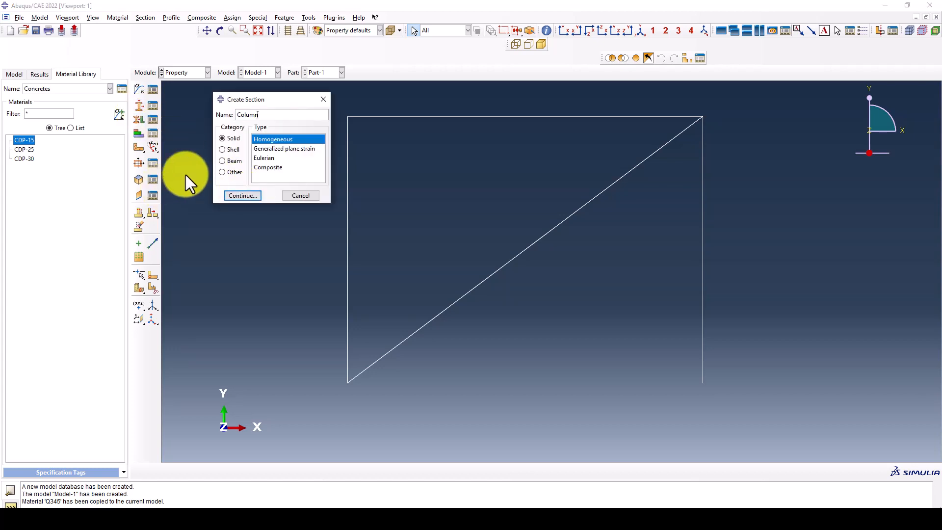
left_click(224, 160)
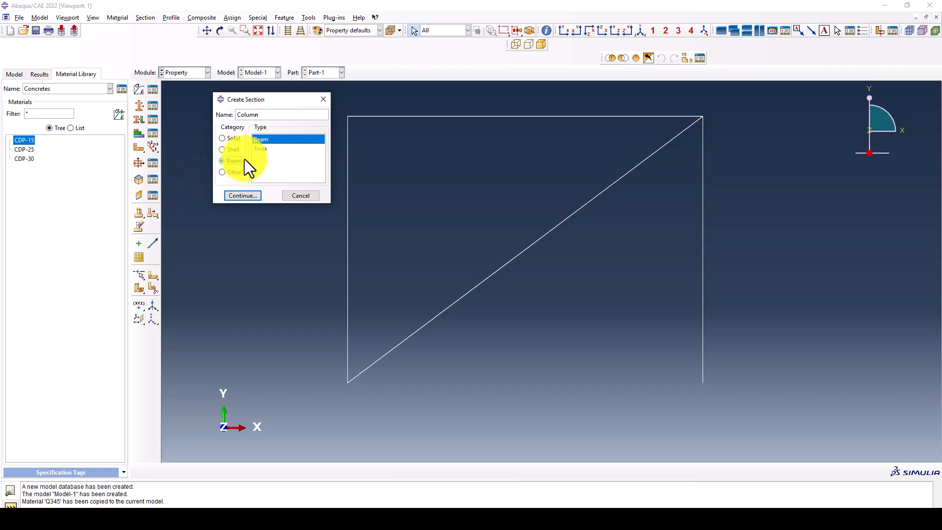
left_click(242, 195)
left_click(285, 166)
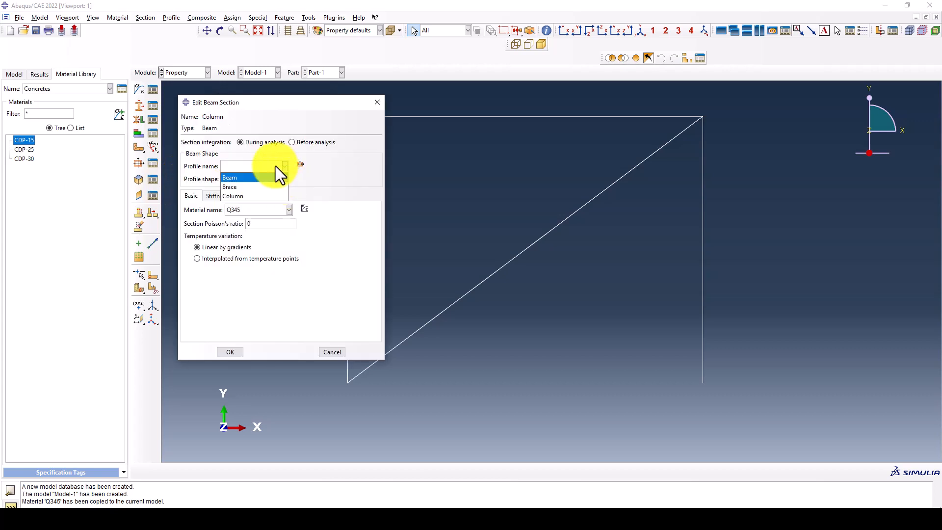
left_click(239, 177)
left_click_drag(251, 104, 253, 131)
left_click(227, 379)
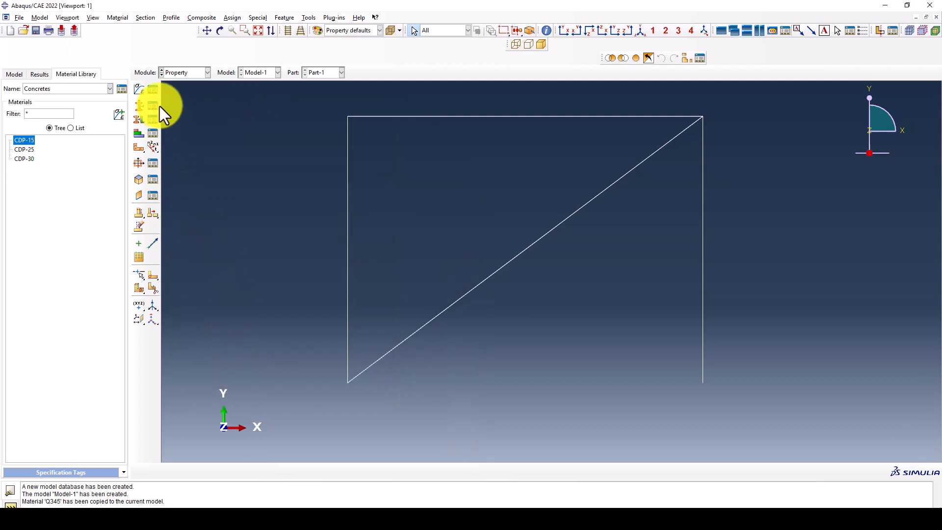
- Abandon a second section attempt that duplicated the name Column
left_click(137, 106)
type("Co")
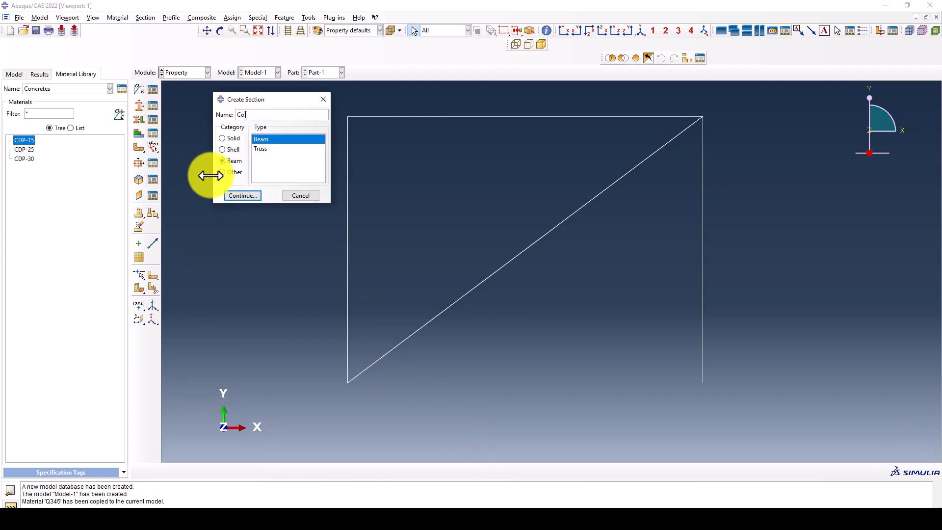
type("lumn")
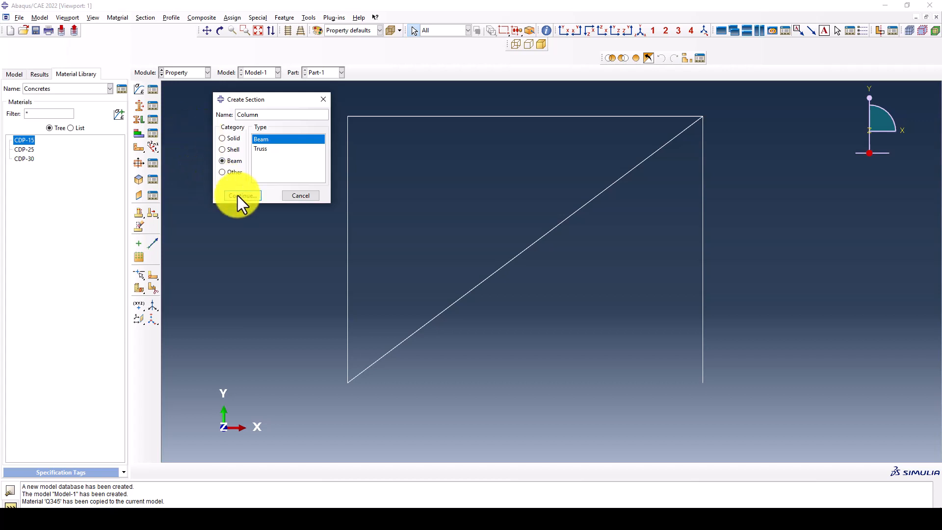
left_click(238, 195)
left_click(271, 166)
left_click_drag(264, 116, 236, 117)
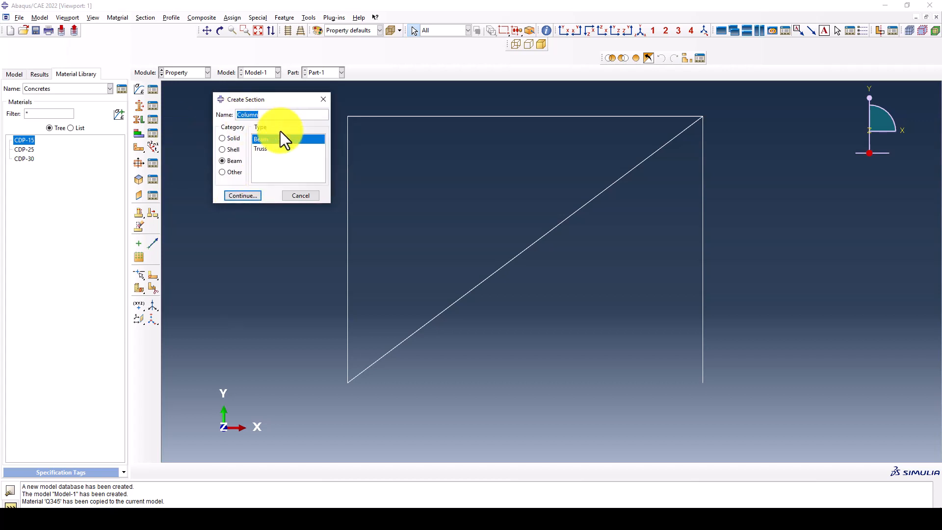
left_click(323, 99)
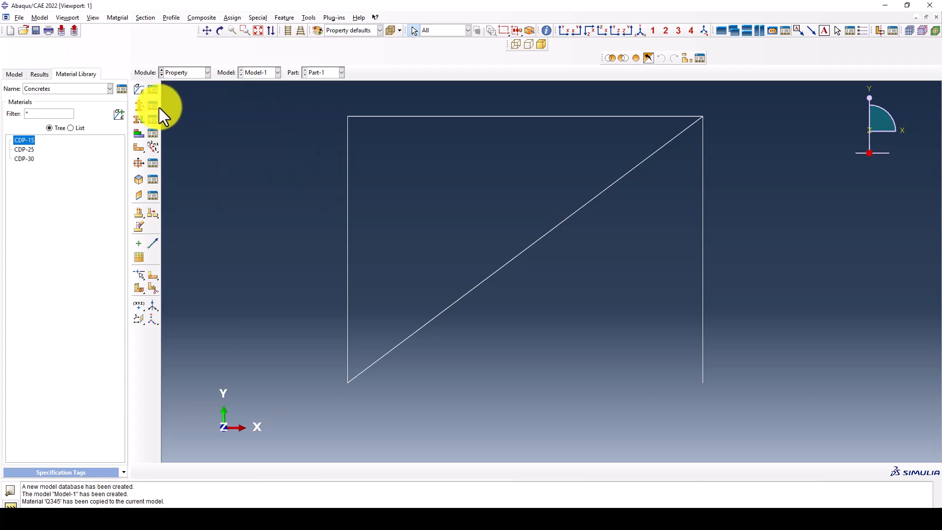
left_click(157, 106)
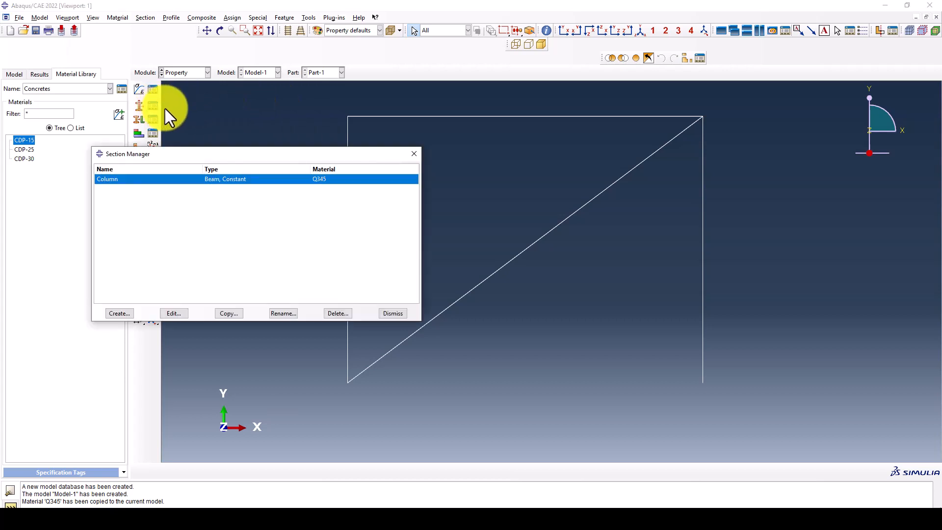
- Change the Column section to use the Column profile instead of Beam
left_click(174, 314)
left_click(253, 194)
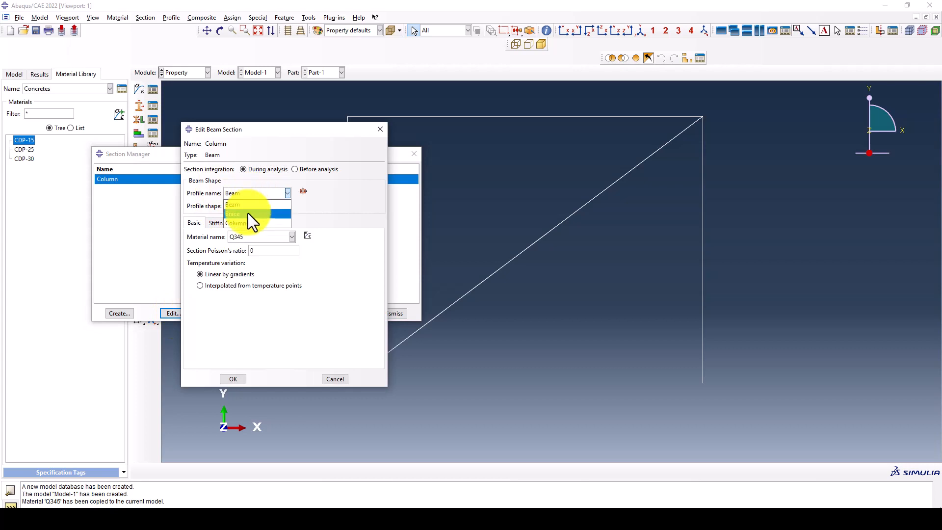
left_click(246, 211)
left_click(232, 379)
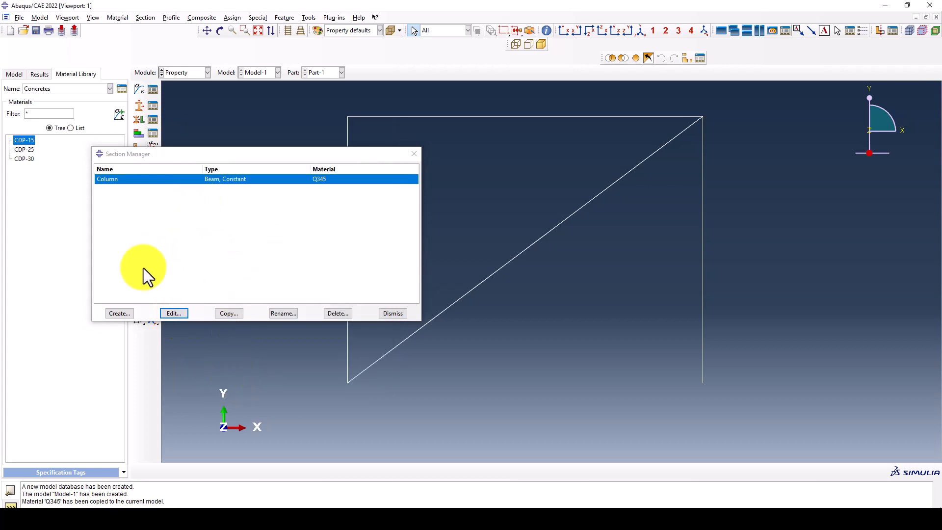
- Create a beam section named Beam with the Beam profile
left_click(127, 312)
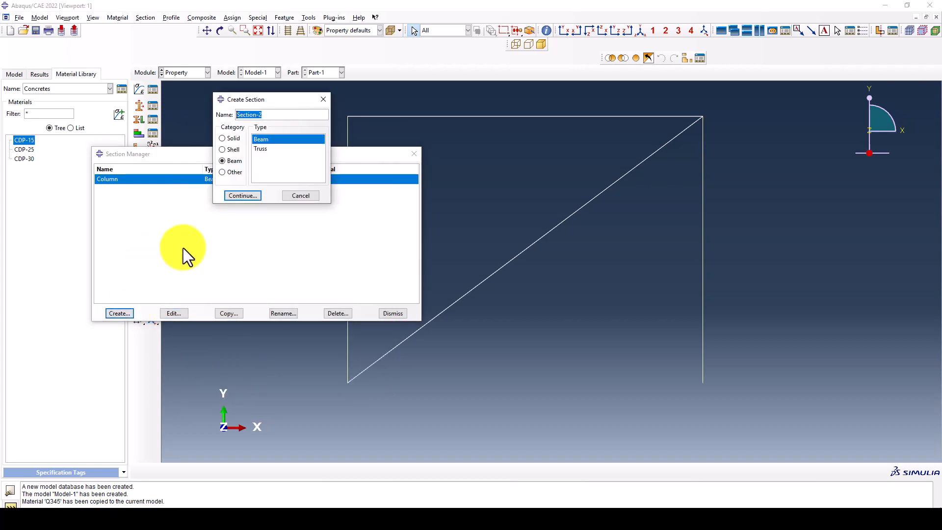
type("Beam")
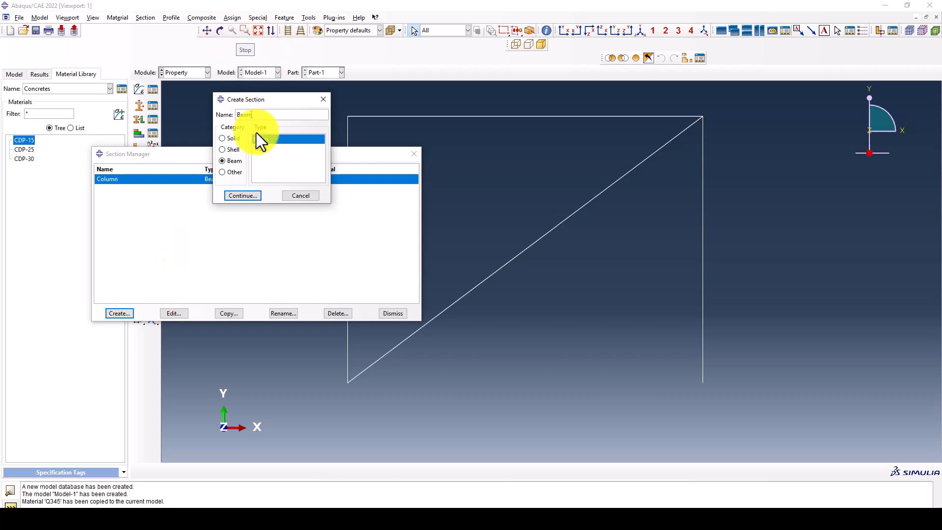
left_click(241, 196)
left_click(247, 193)
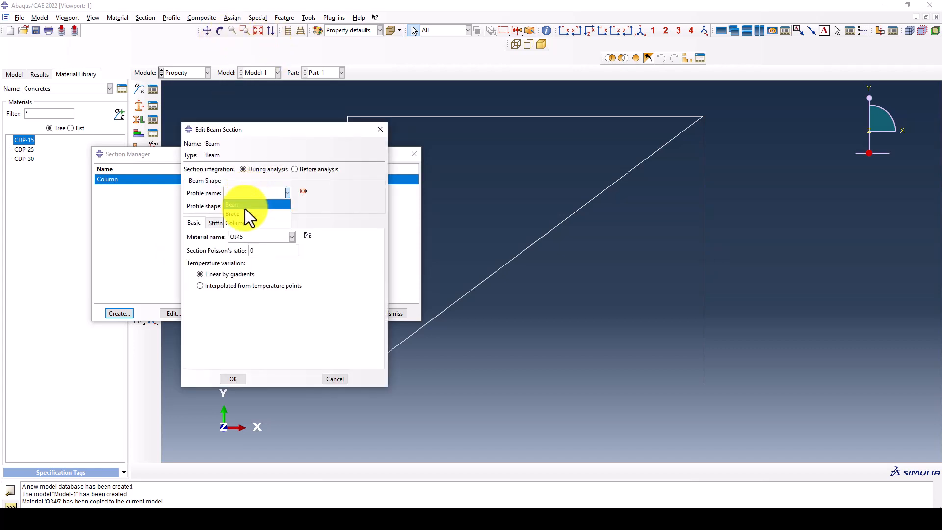
left_click(245, 207)
left_click(239, 379)
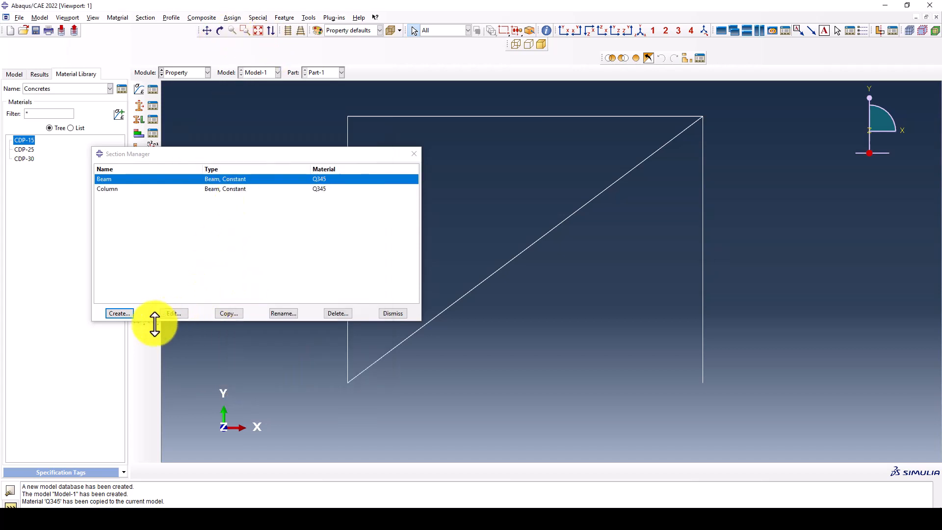
- Create a beam section named Brace with the Brace profile and close the Section Manager
left_click(125, 314)
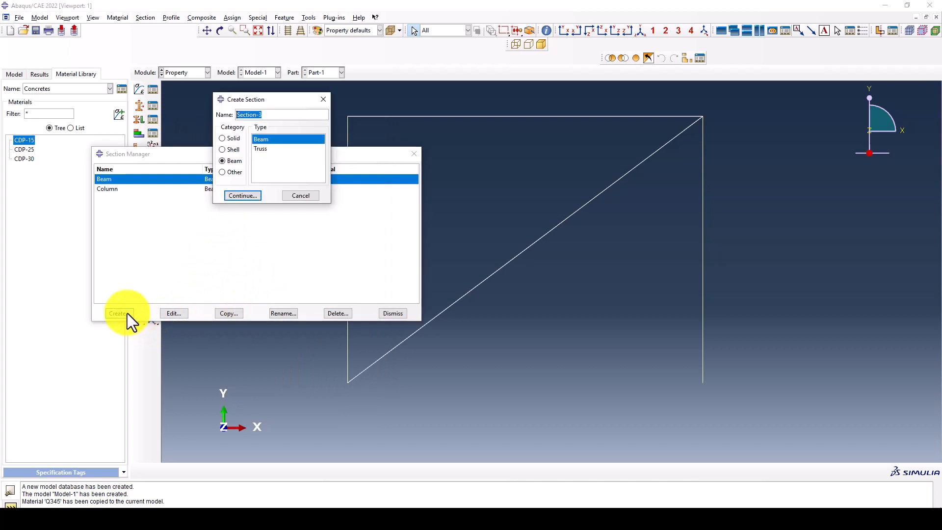
type("Brace")
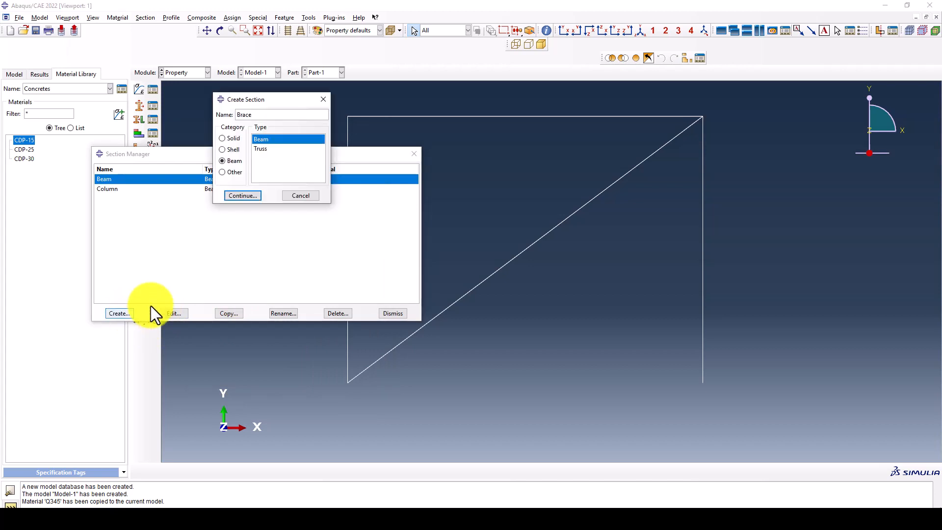
left_click(242, 195)
left_click(236, 193)
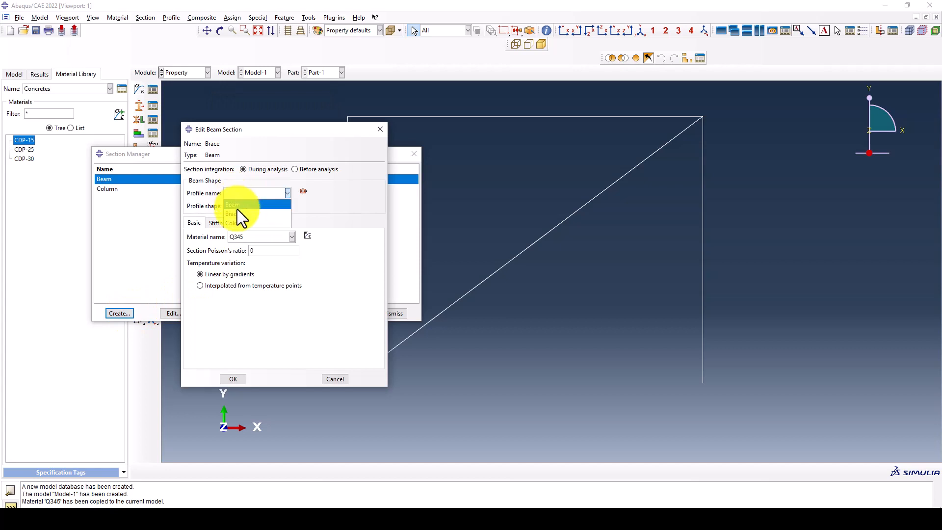
left_click(238, 212)
left_click(230, 379)
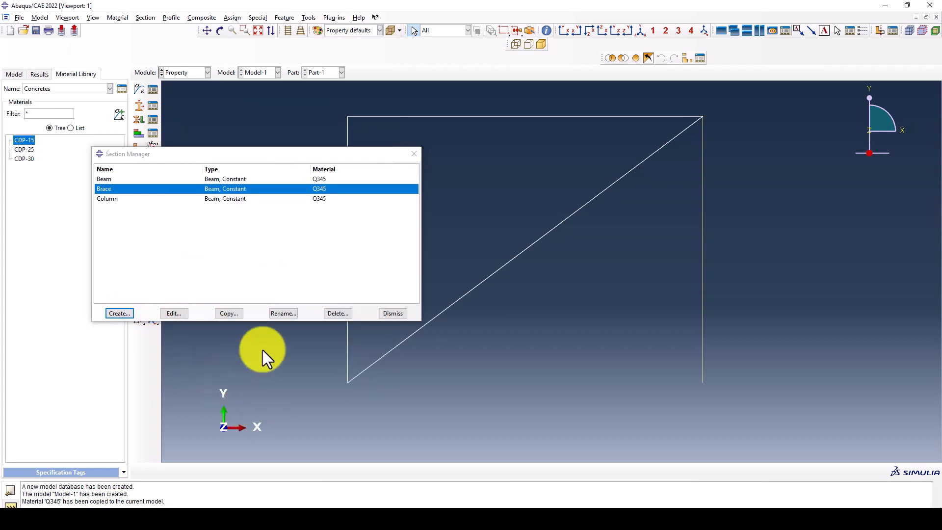
left_click(396, 310)
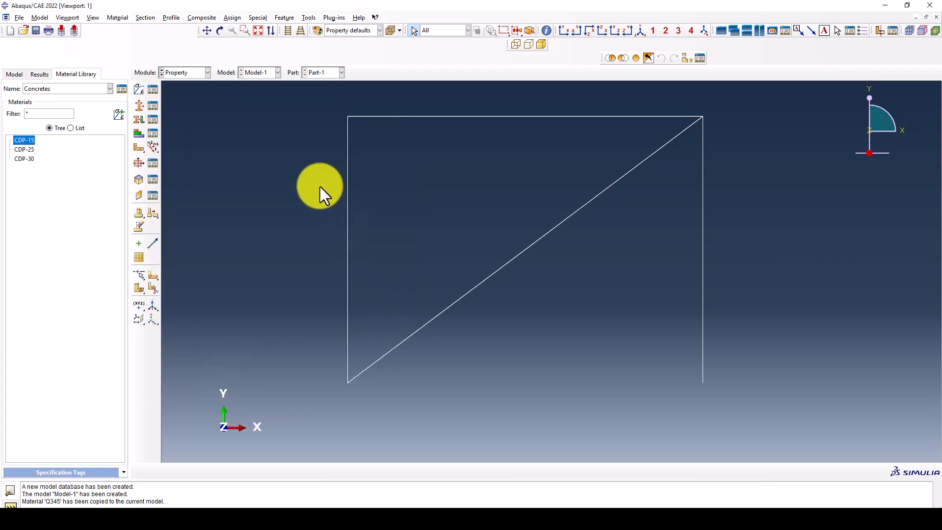
- Assign the Column section to both vertical members
scroll(320, 152, "down", 2)
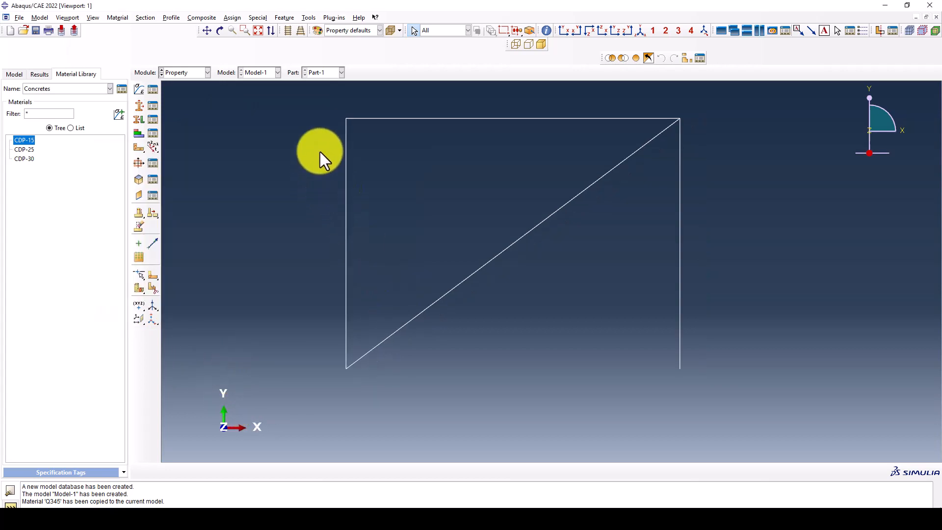
left_click(139, 120)
scroll(471, 218, "down", 1)
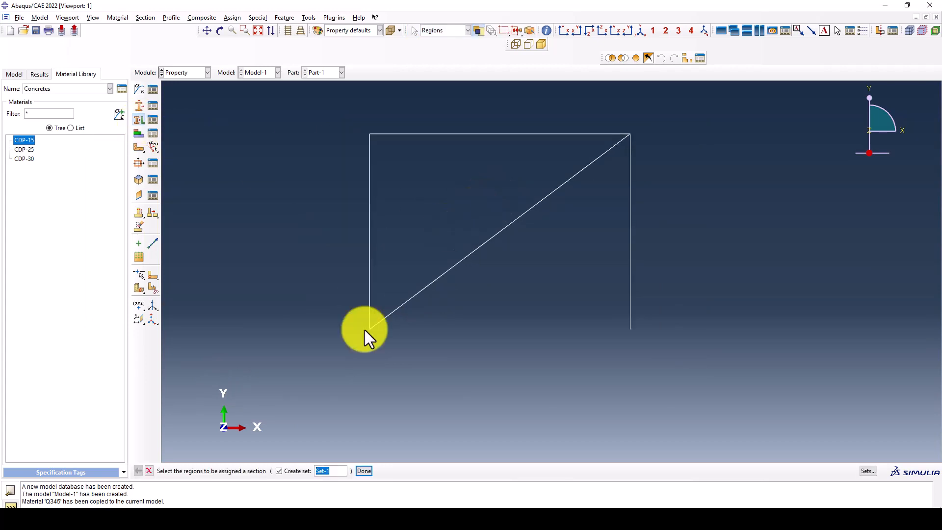
left_click(291, 472)
left_click_drag(415, 200, 318, 225)
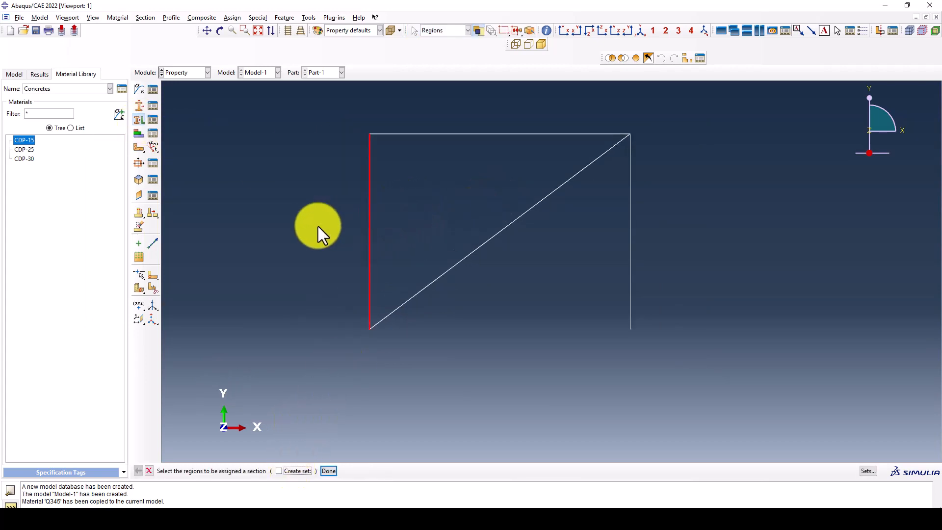
left_click_drag(641, 228, 572, 261, "shift")
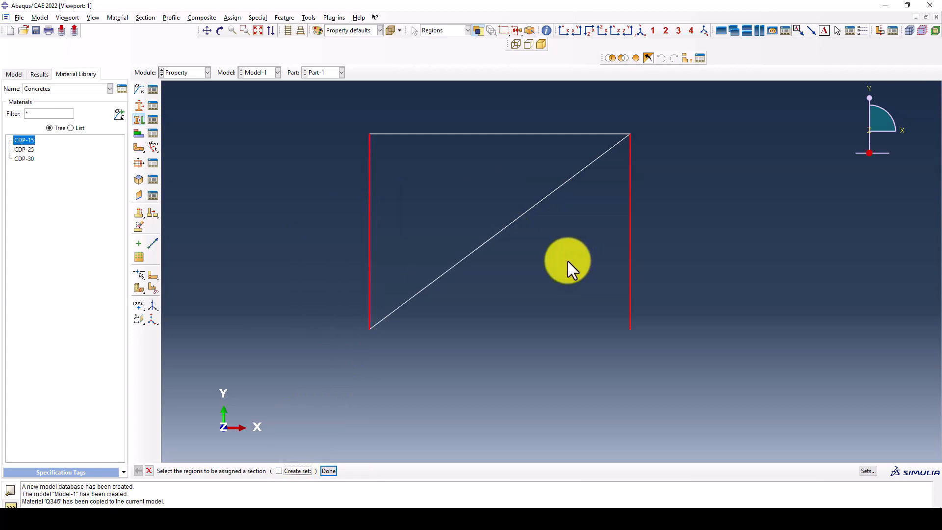
middle_click(522, 254)
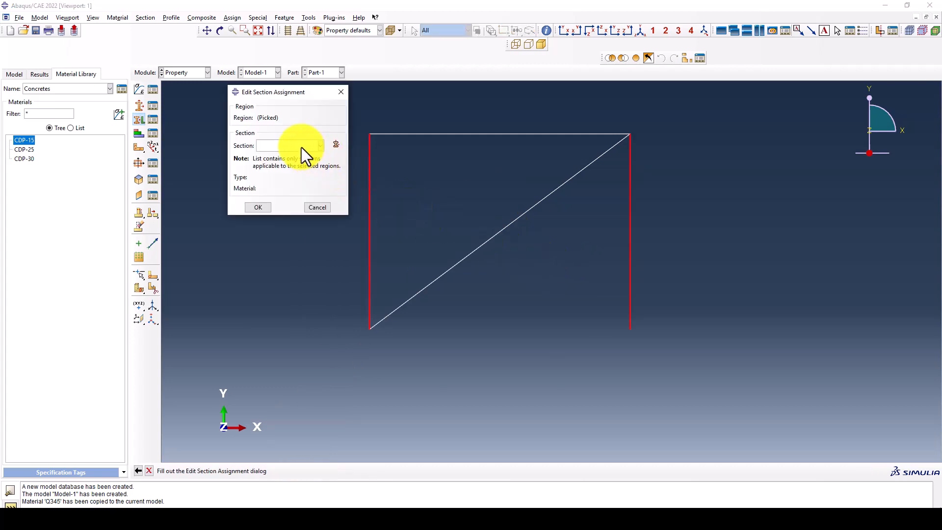
left_click(301, 146)
left_click(289, 175)
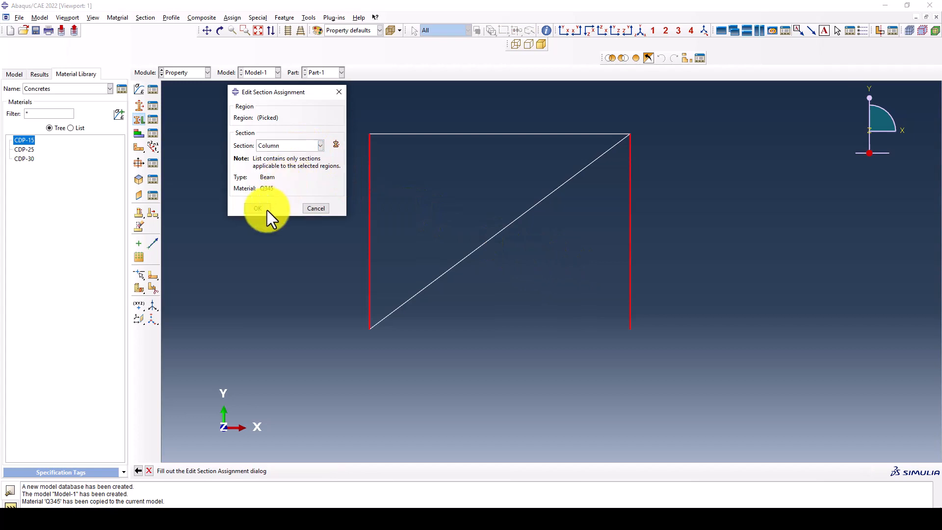
left_click(267, 209)
- Assign the Beam section to the top horizontal member
left_click_drag(535, 183, 463, 122)
middle_click(461, 121)
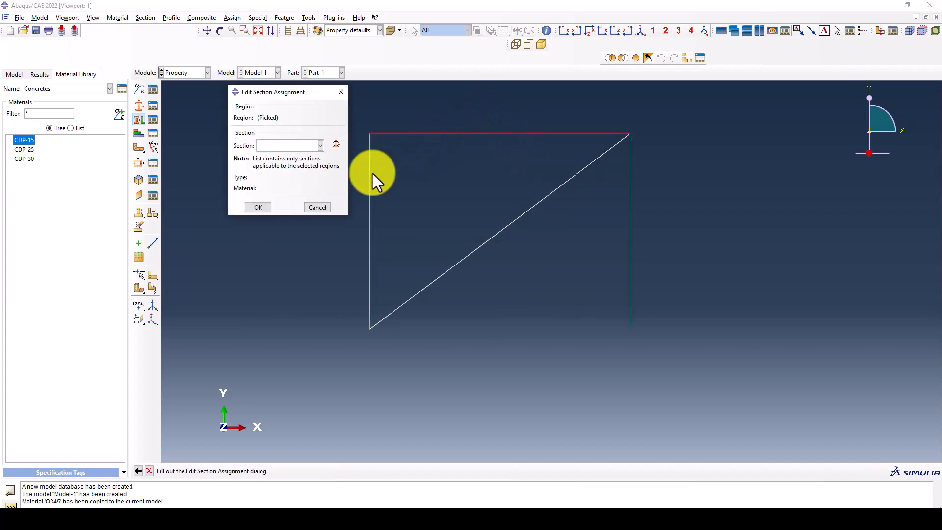
left_click(284, 146)
left_click(278, 158)
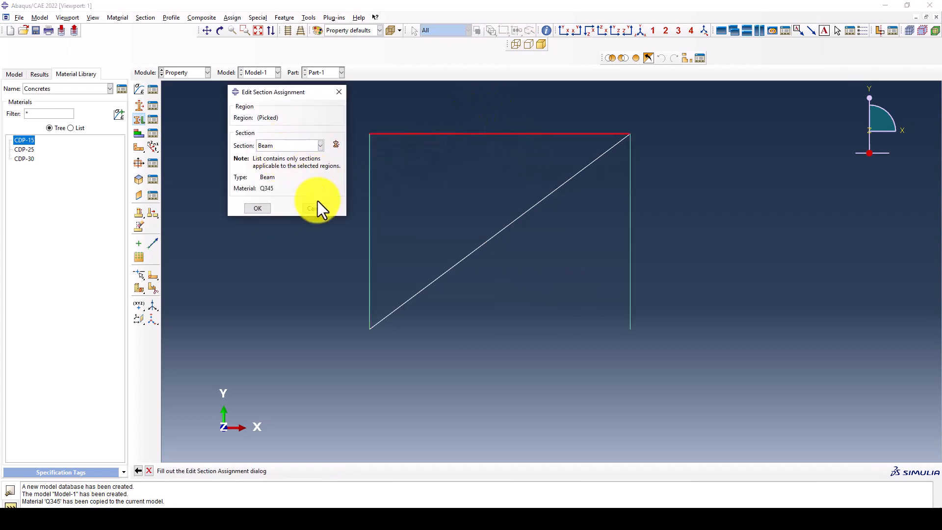
left_click(258, 207)
- Assign the Brace section to the diagonal member
left_click_drag(482, 188, 474, 184)
middle_click(474, 185)
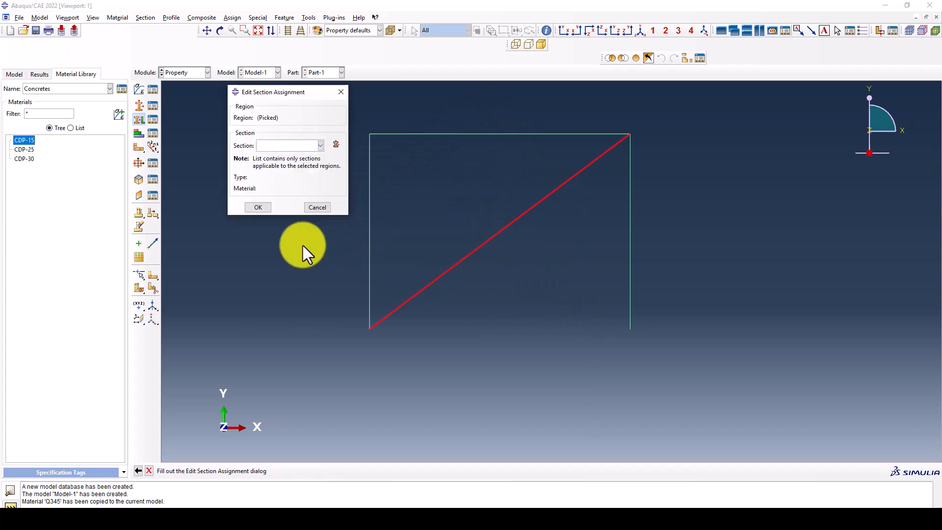
left_click(279, 147)
left_click(279, 163)
left_click(258, 208)
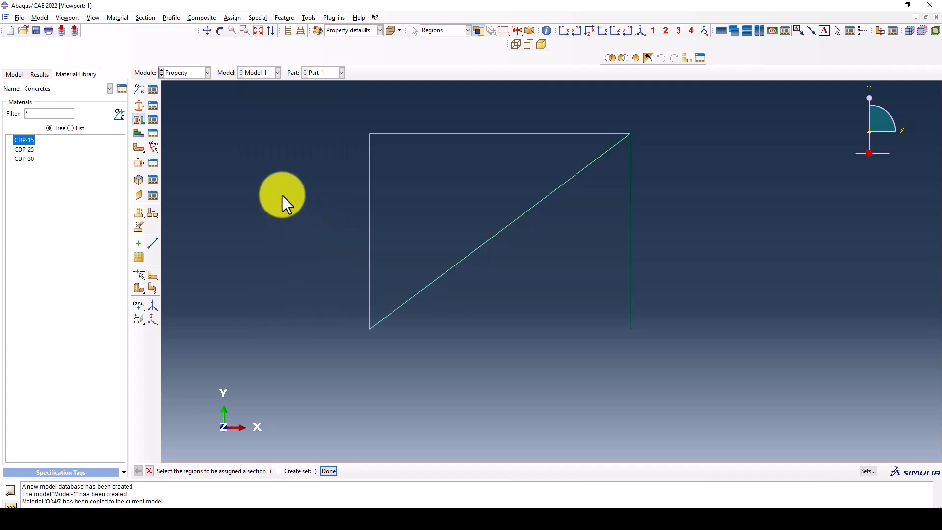
- Assign beam orientation n1 = 0,0,-1 to all frame members
left_click(153, 147)
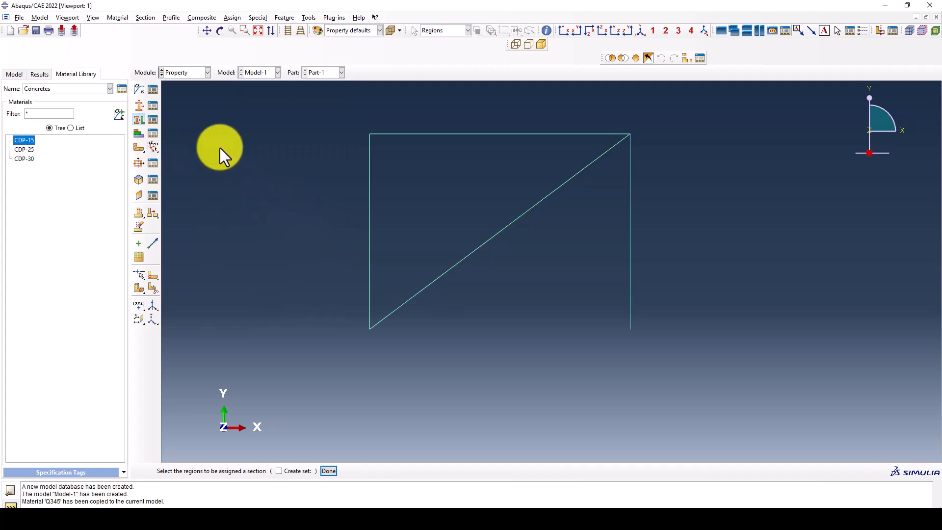
left_click_drag(293, 119, 745, 375)
middle_click(527, 297)
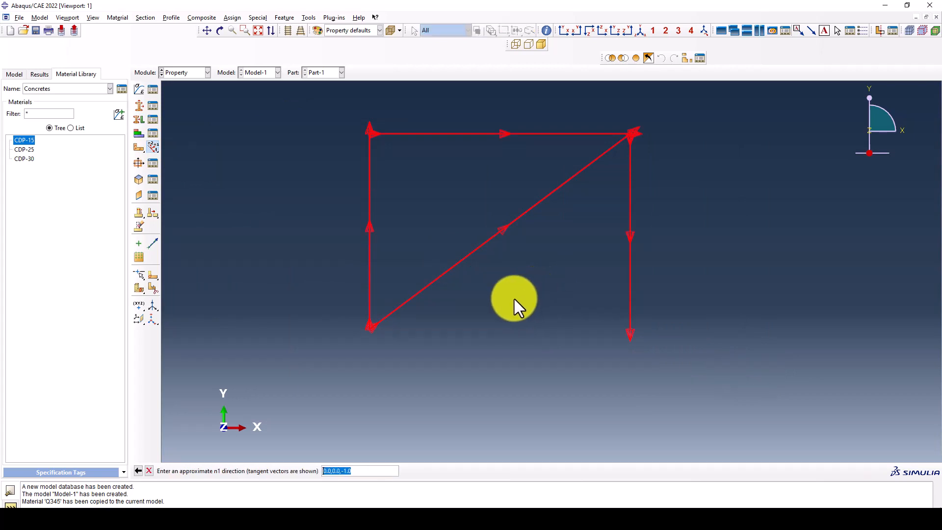
middle_click(321, 303)
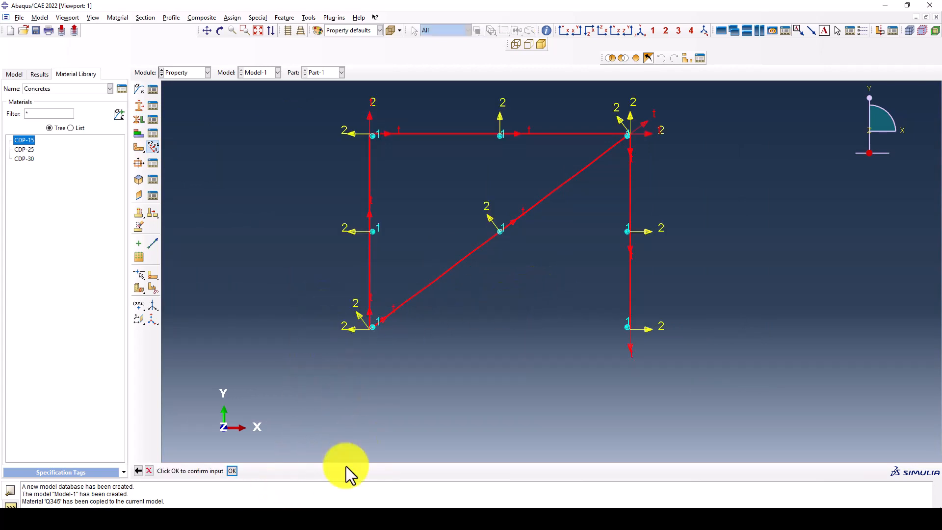
left_click(232, 471)
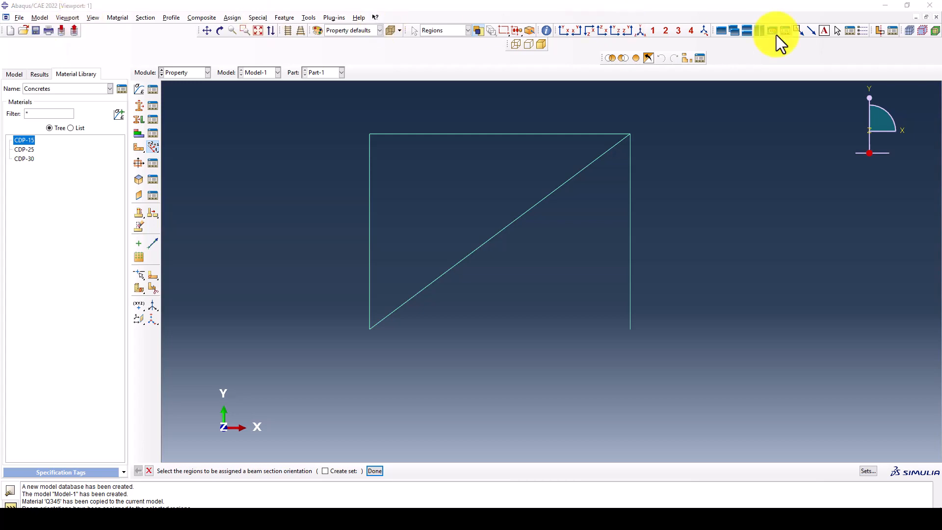
- Turn on Render beam profiles in Part Display Options and orbit to view the 3-D sections
left_click(74, 19)
mouse_move(87, 19)
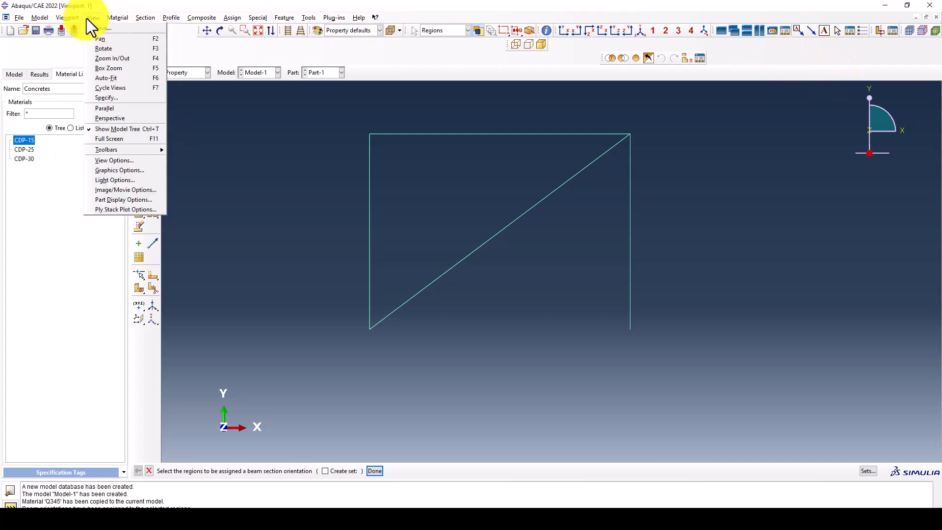
left_click(128, 200)
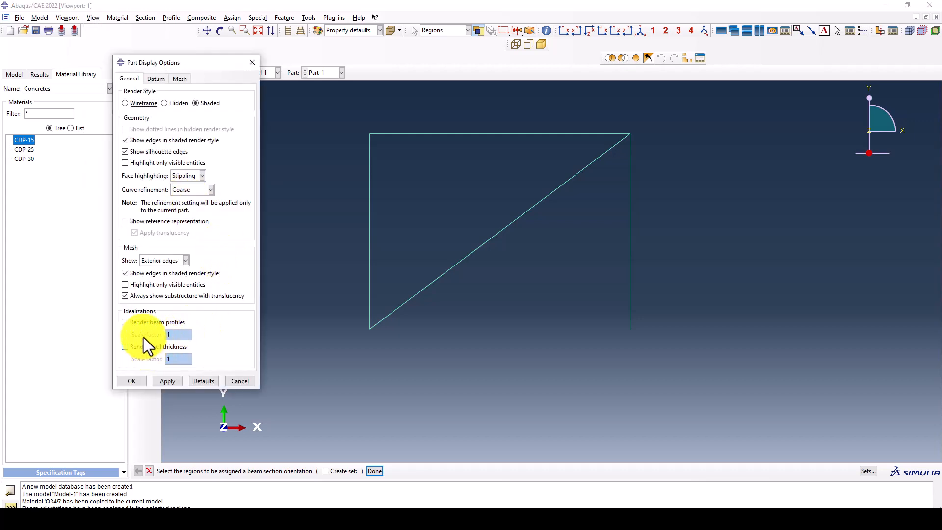
left_click(140, 323)
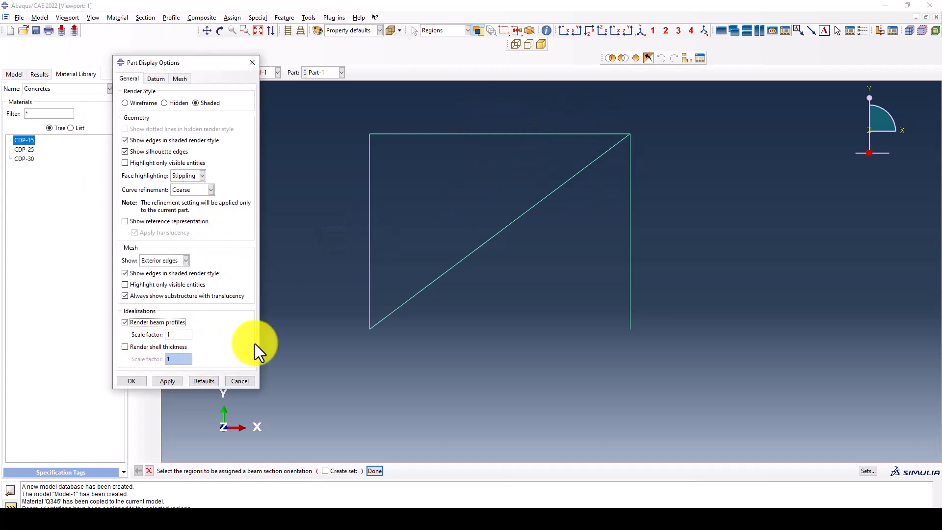
left_click(169, 381)
left_click(130, 380)
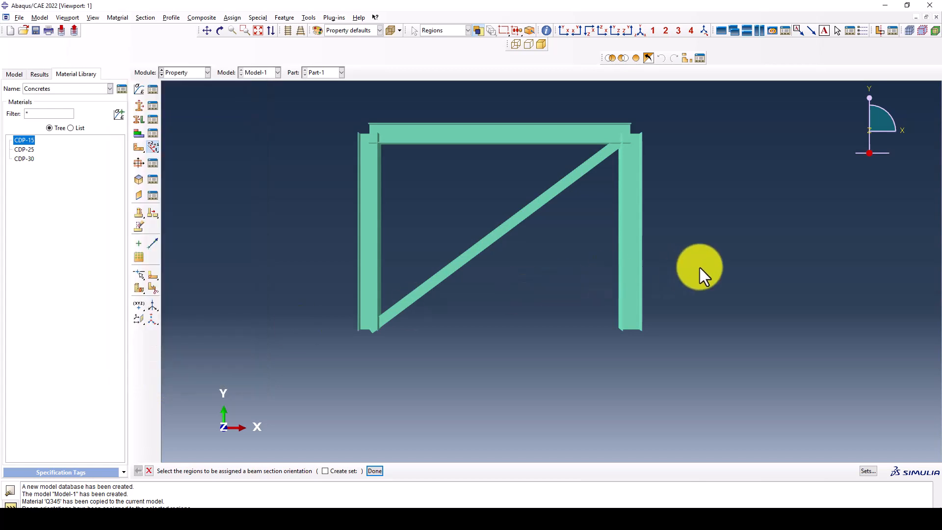
left_click_drag(698, 270, 286, 103, "ctrl+alt")
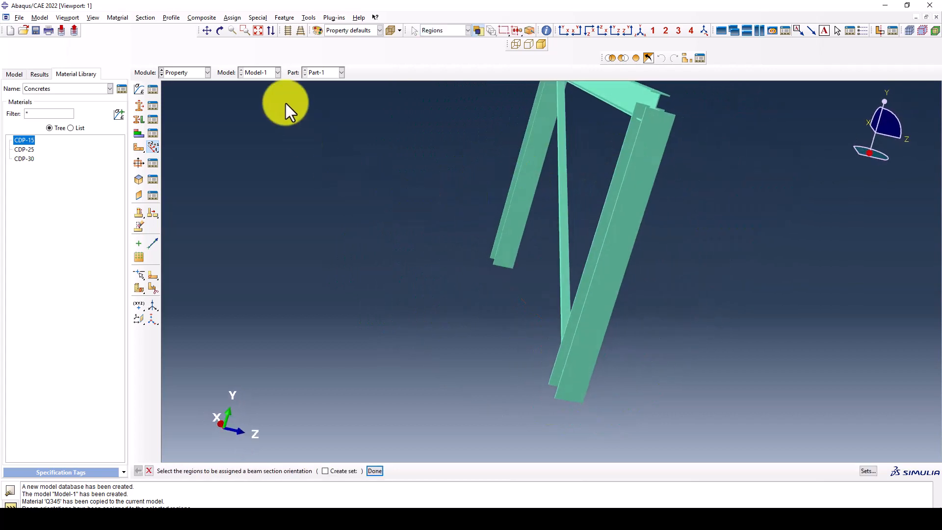
left_click(188, 75)
- Add Part-1 to the assembly as a dependent instance
left_click(180, 101)
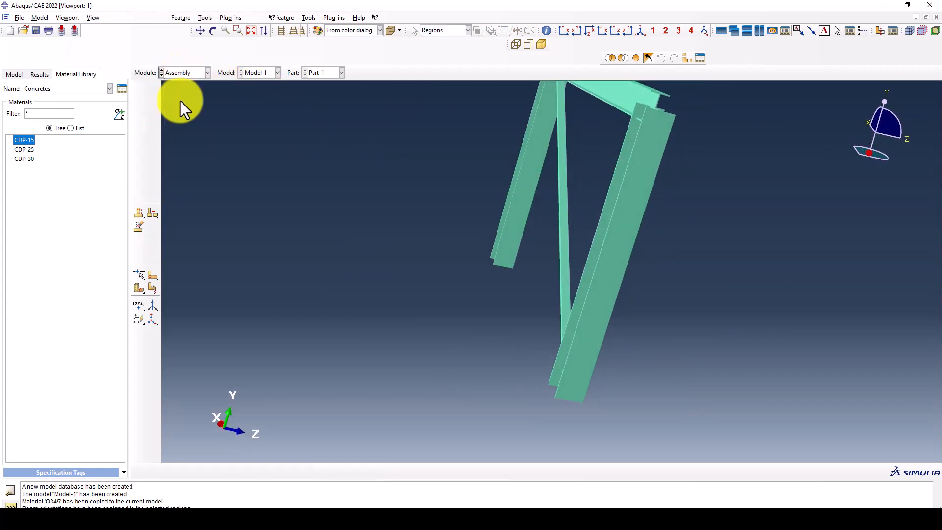
left_click(138, 88)
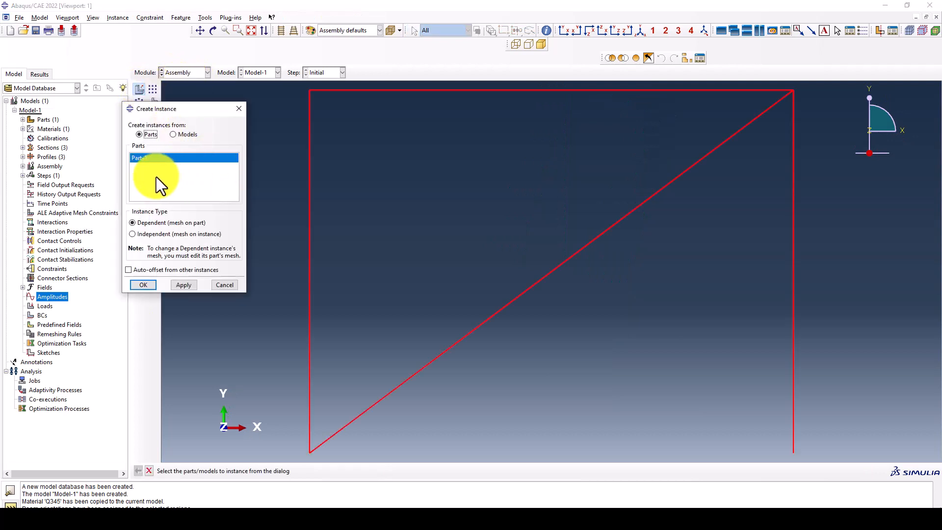
left_click(147, 285)
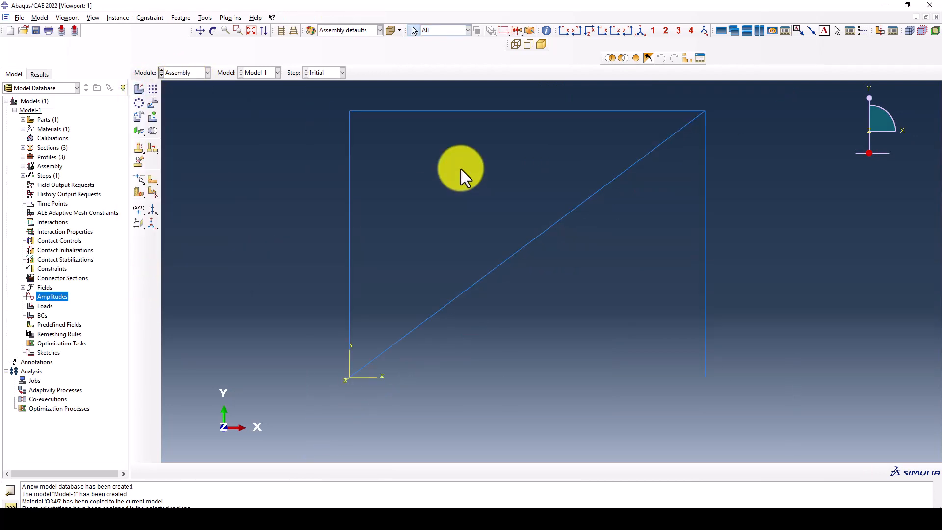
- Switch to the Step module with the braced frame in view
left_click(169, 71)
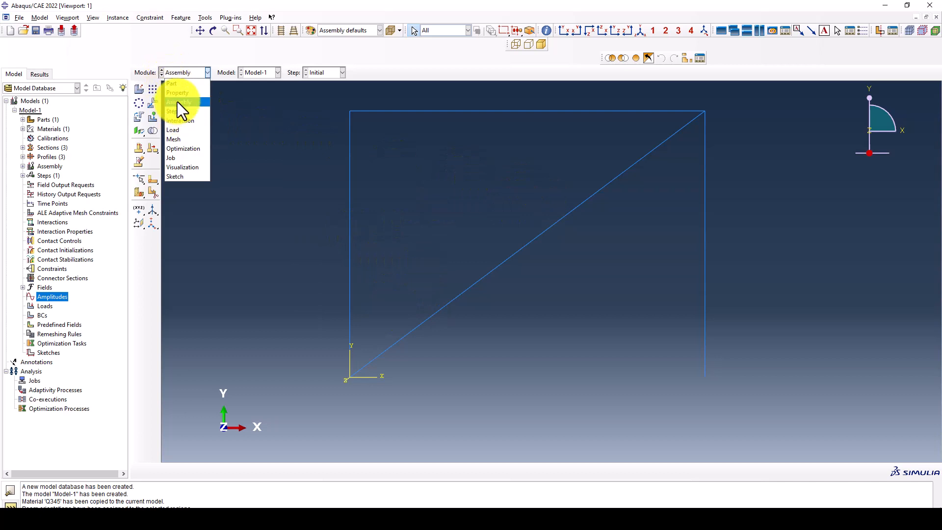
left_click(179, 110)
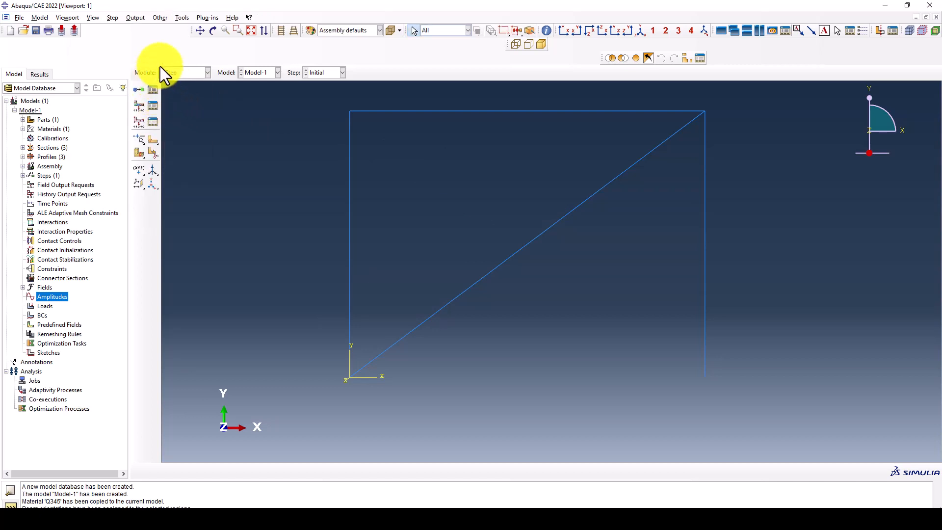
scroll(392, 182, "down", 2)
scroll(299, 207, "down", 1)
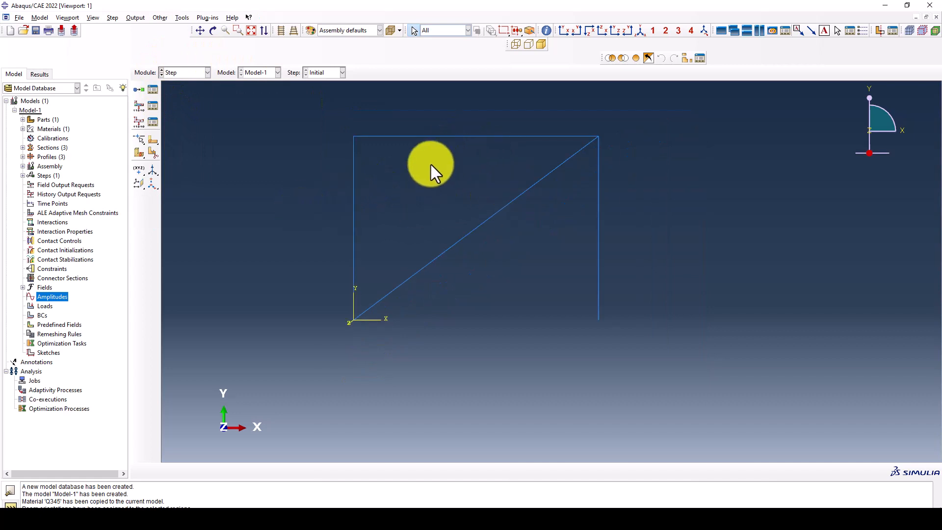
scroll(430, 166, "up", 2)
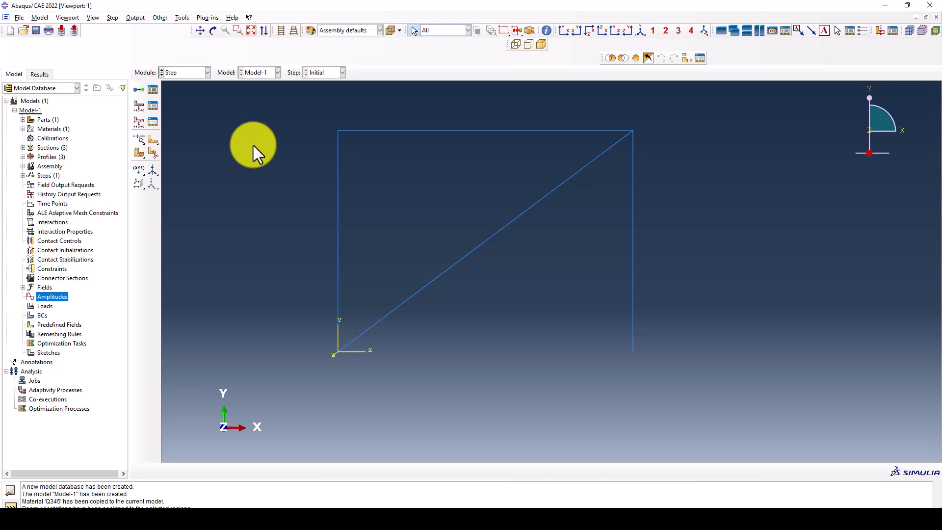
- Create a Static, General step named GV after Initial with default settings
left_click(140, 94)
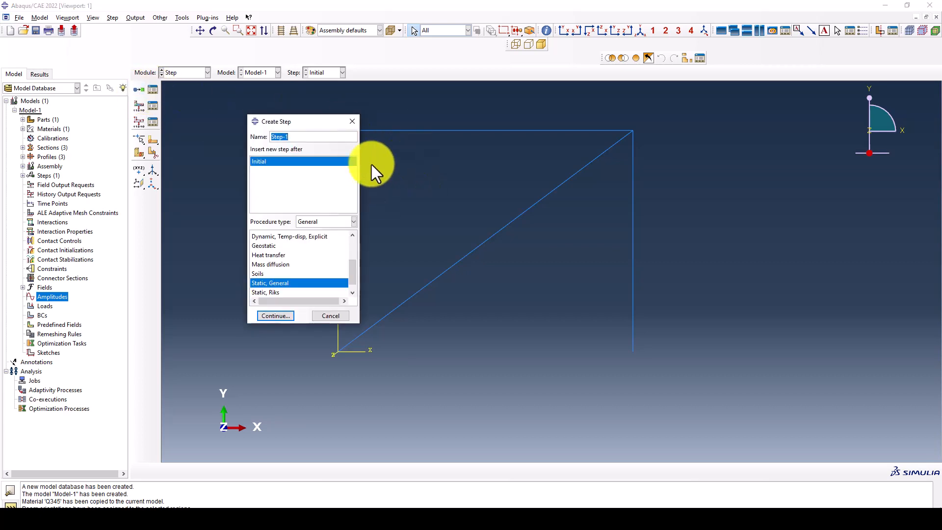
left_click_drag(313, 123, 242, 109)
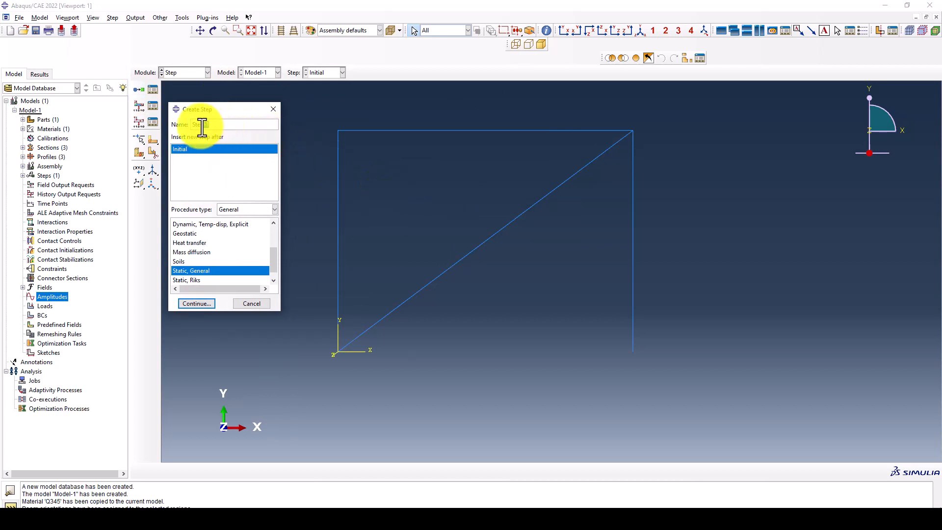
left_click_drag(202, 126, 190, 126)
type("GV")
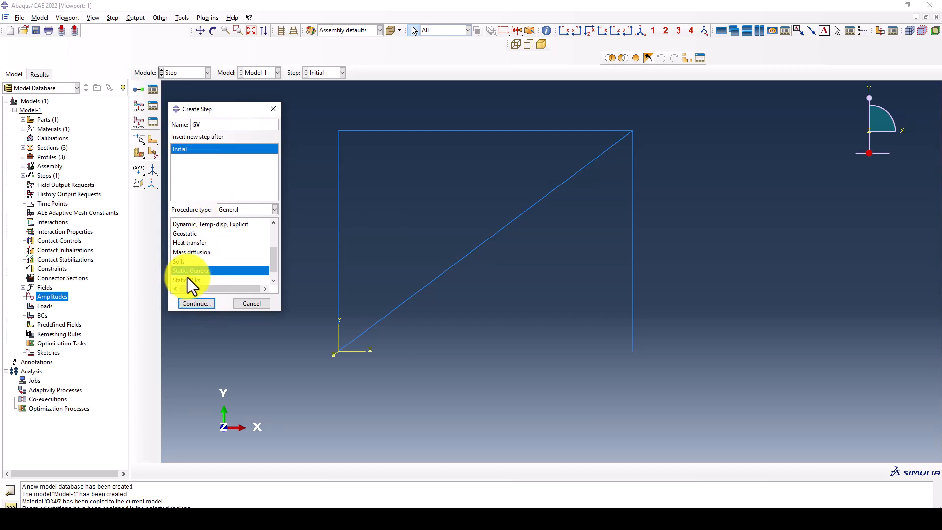
left_click(194, 304)
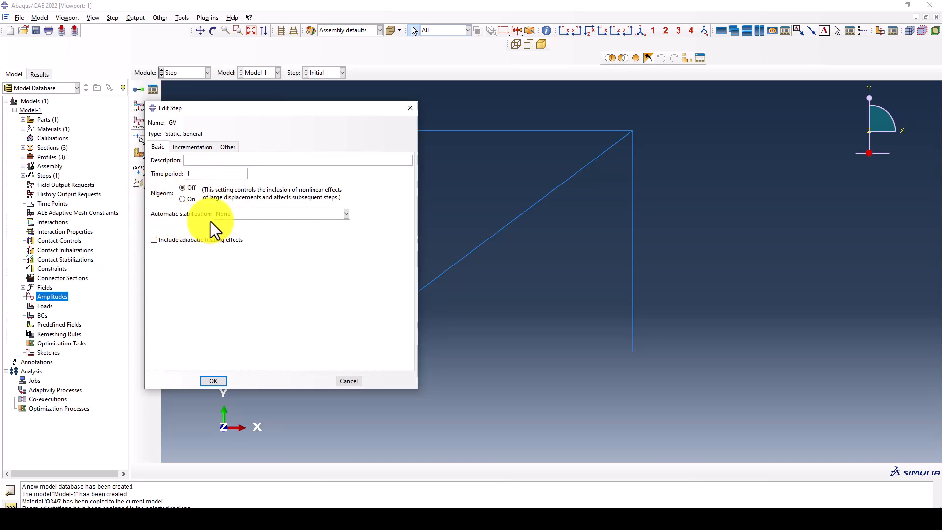
left_click(213, 381)
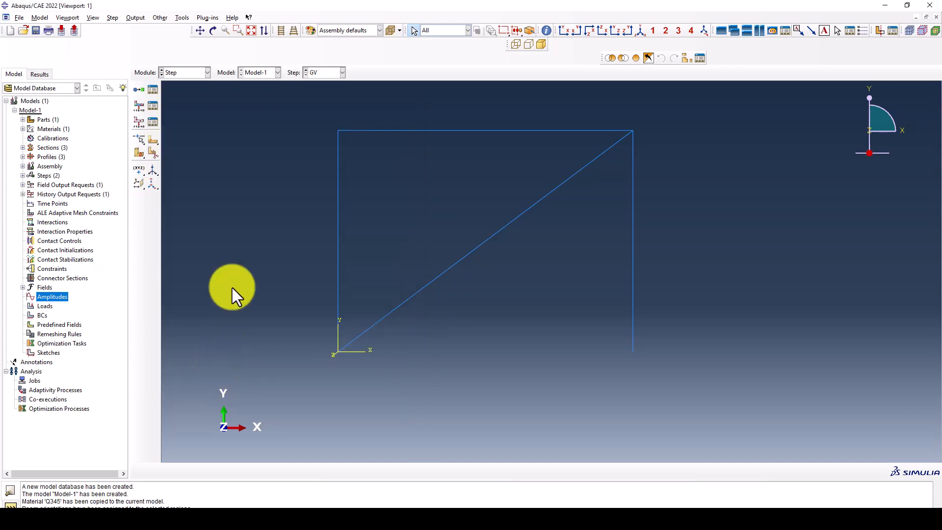
- Create a Dynamic, Implicit step named Cyclic_Analysis after GV, checking the reference PDF
left_click(141, 91)
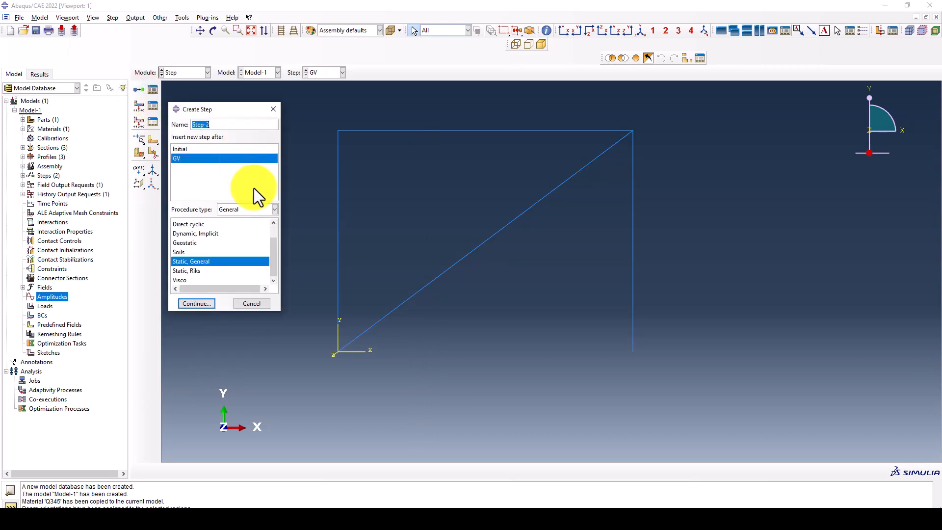
type("Cyclic_Analysis")
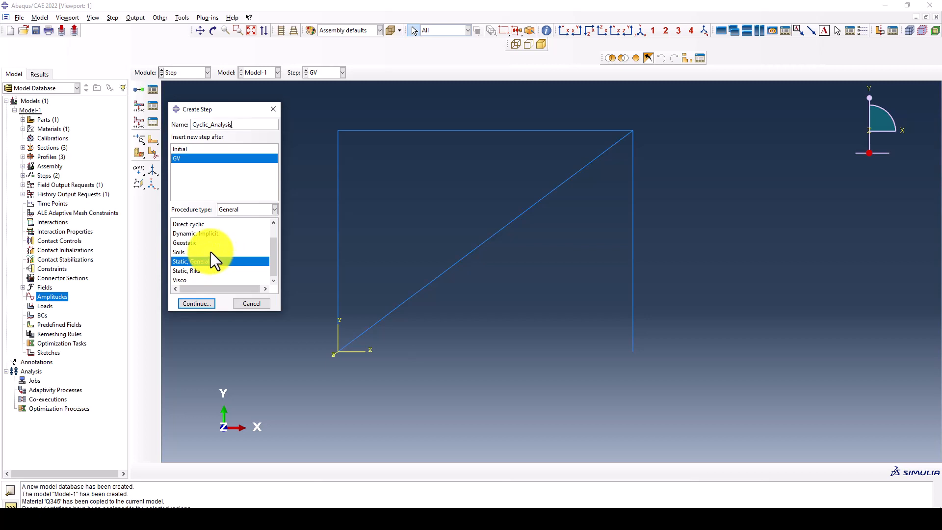
scroll(210, 252, "up", 2)
left_click(210, 251)
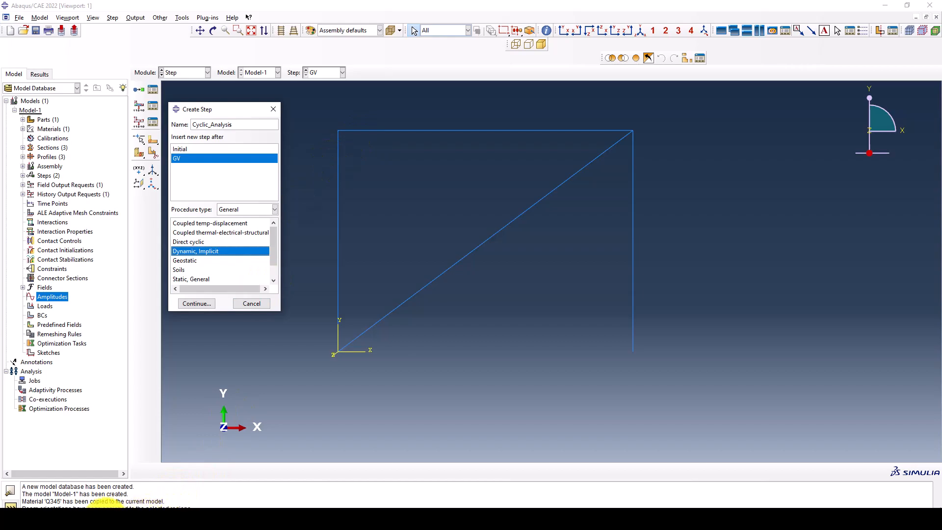
left_click(104, 519)
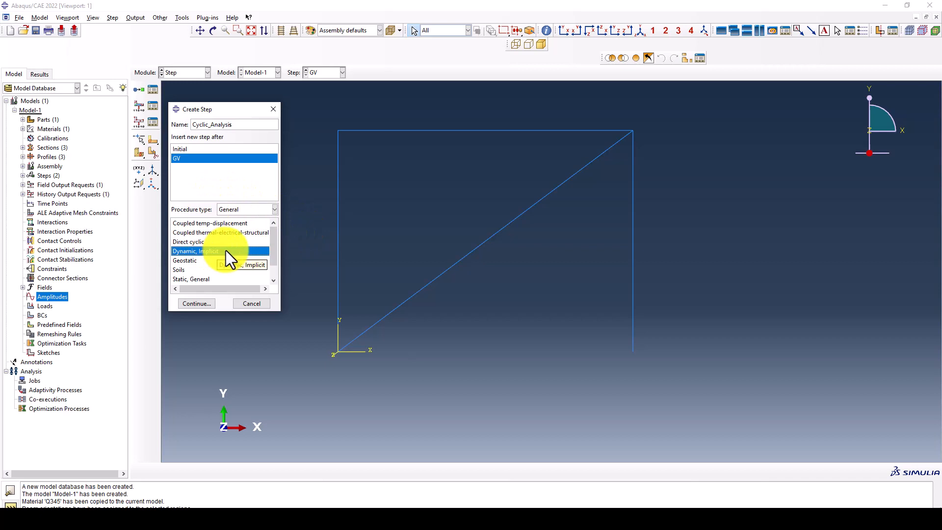
left_click(210, 300)
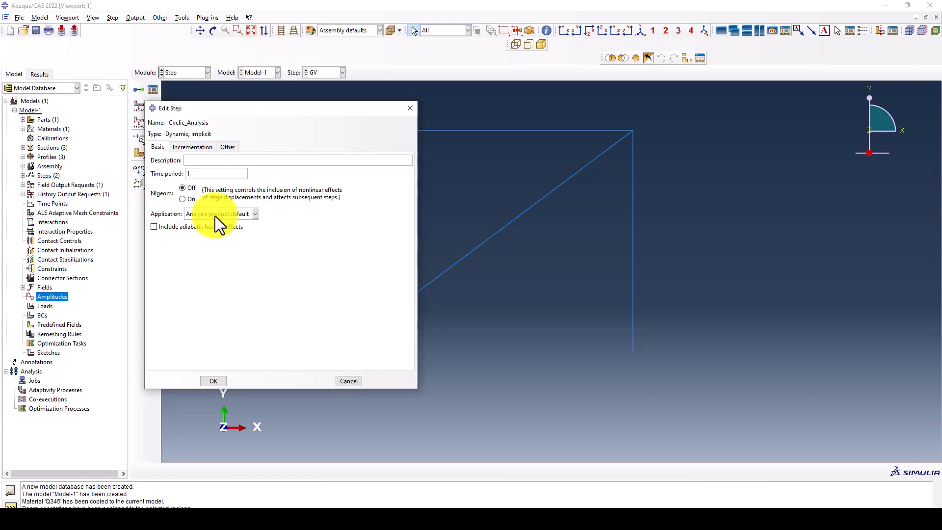
- Set the Cyclic_Analysis application to Quasi-static with Nlgeom on
left_click(216, 214)
left_click(211, 253)
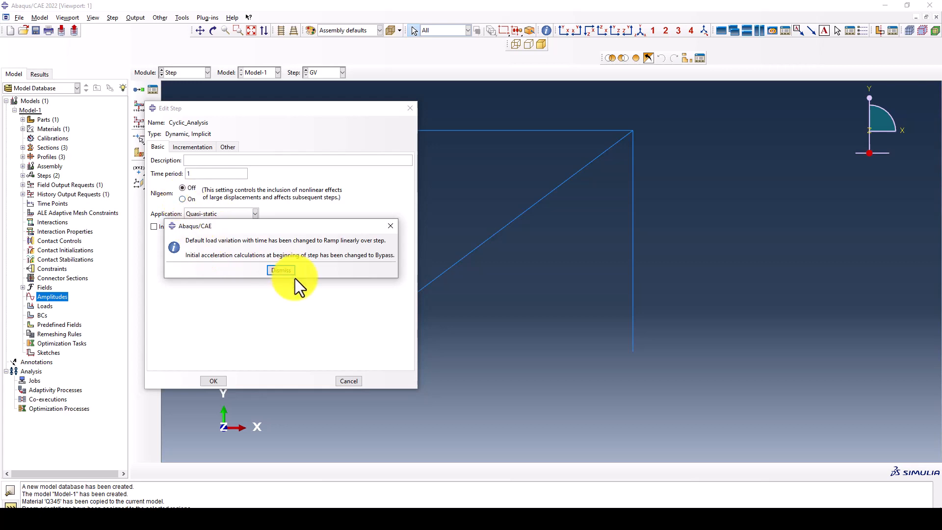
left_click(281, 270)
left_click(181, 198)
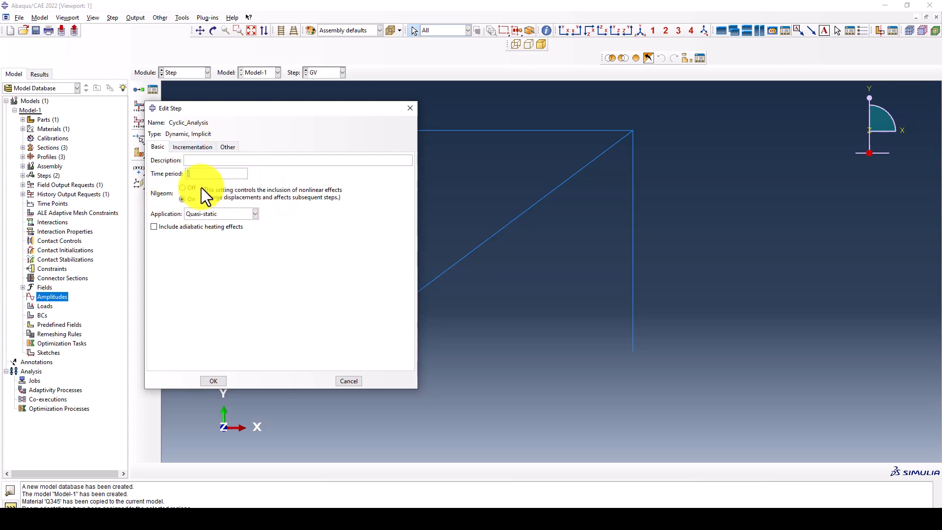
left_click(144, 521)
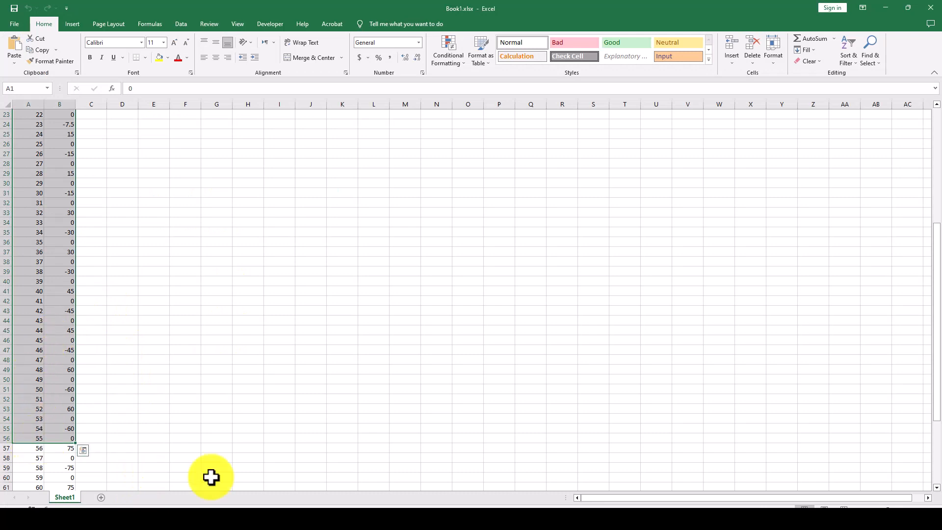
left_click(360, 498)
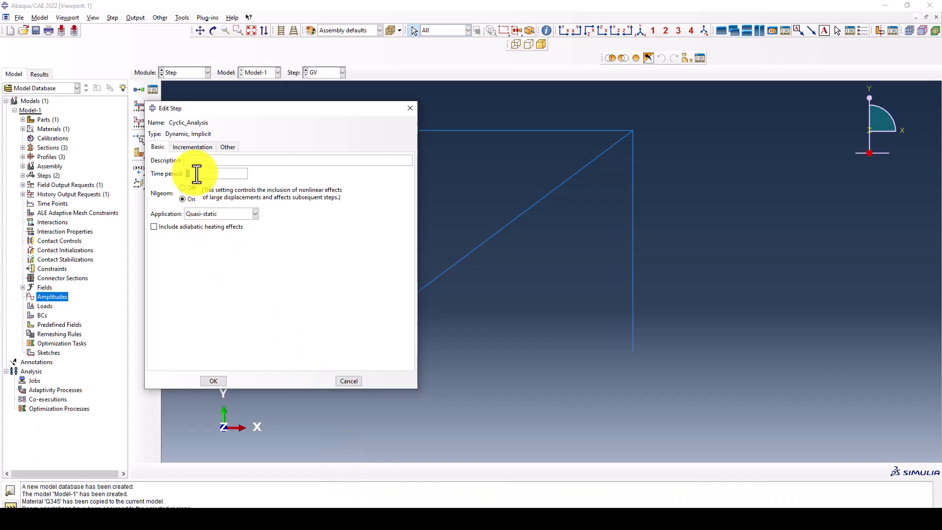
- Set incrementation to 10000 maximum increments, initial 0.05 and minimum 1e-15, then confirm
left_click(193, 147)
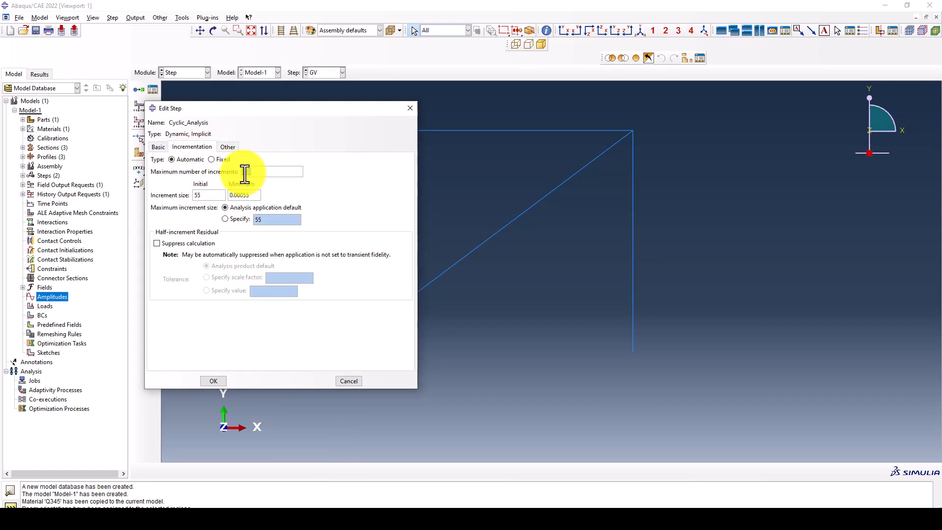
type("10")
left_click_drag(256, 174, 214, 176)
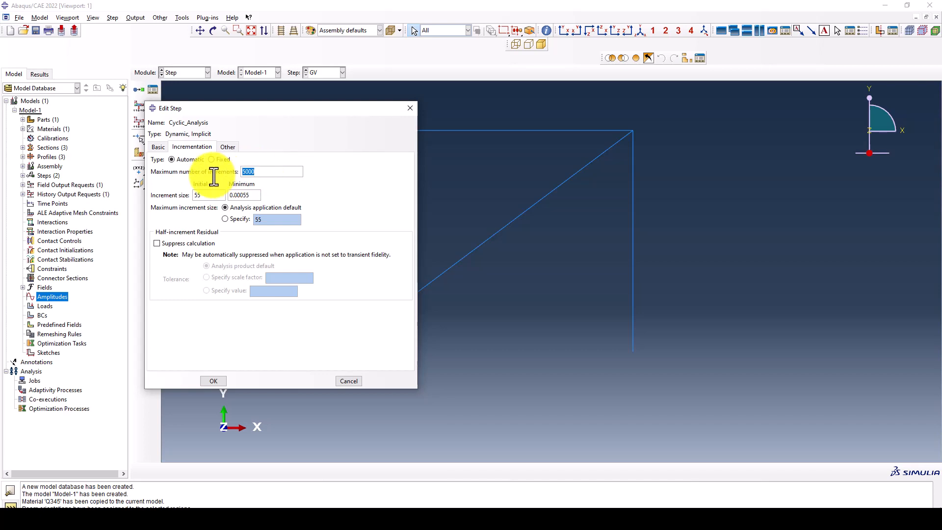
type("1000")
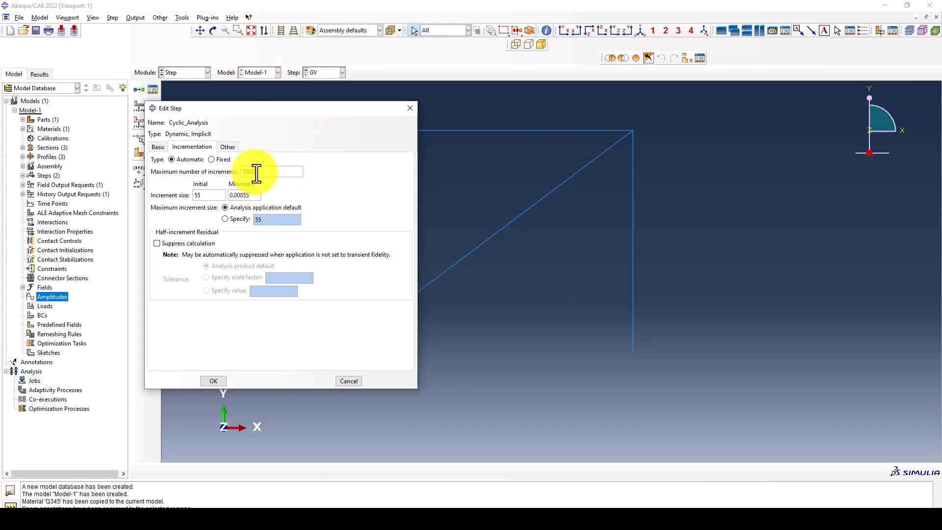
left_click_drag(204, 196, 195, 197)
type("0")
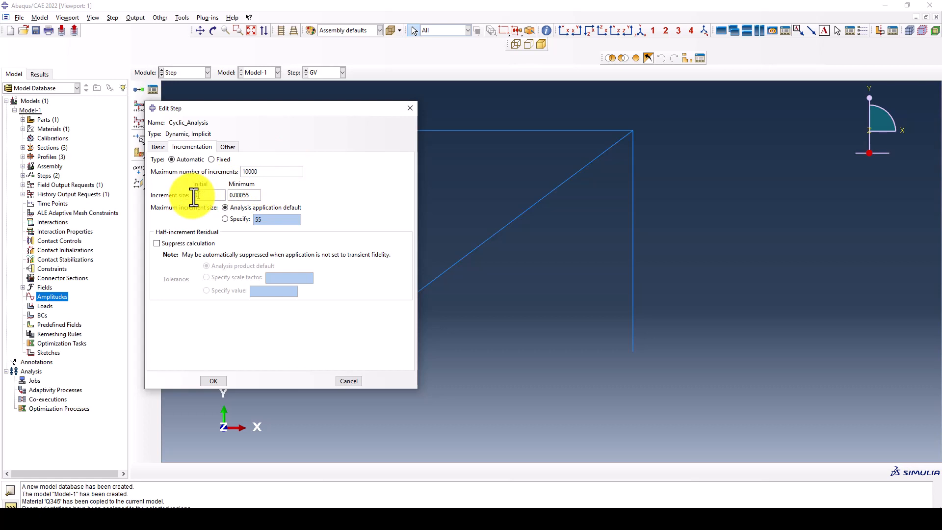
type(".05")
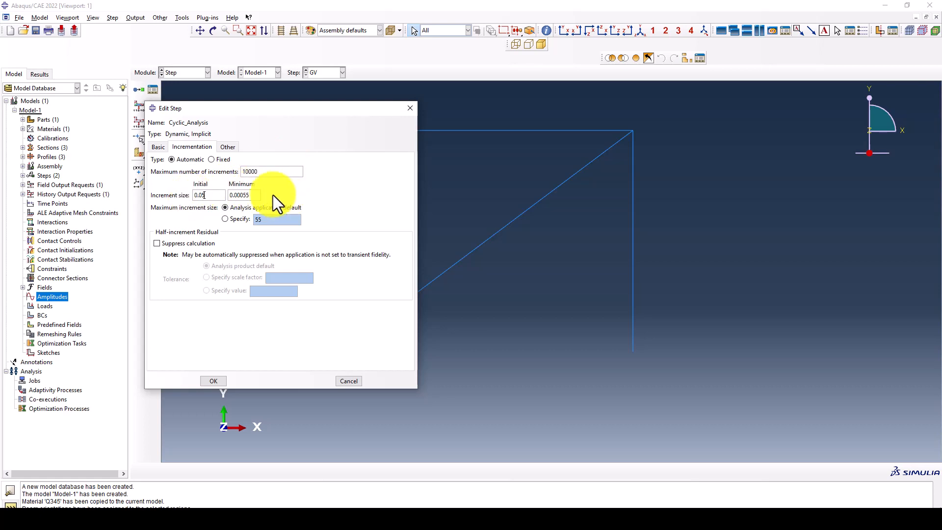
left_click_drag(256, 196, 230, 199)
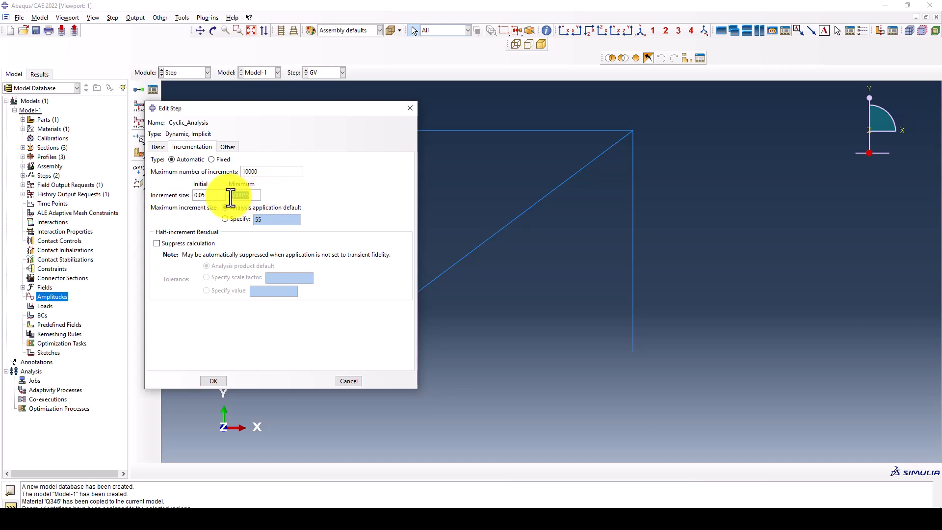
key("BackSpace")
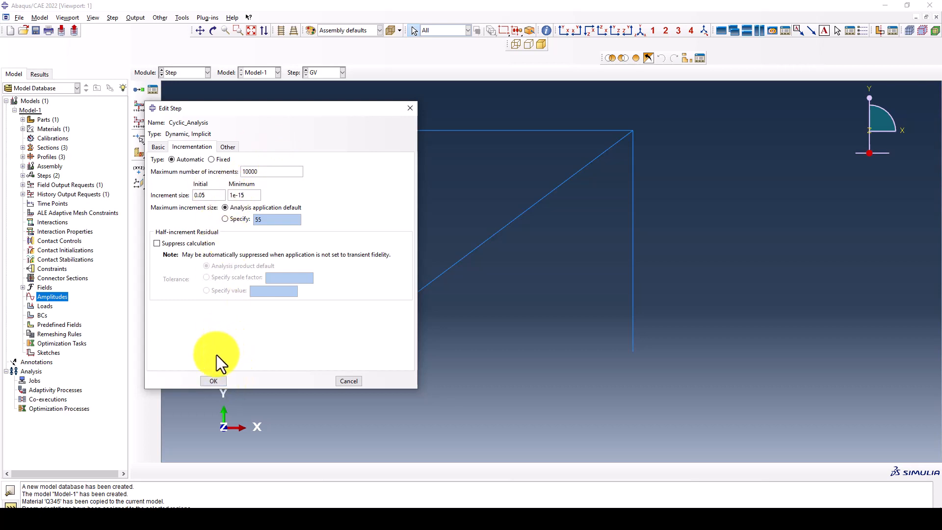
left_click(215, 381)
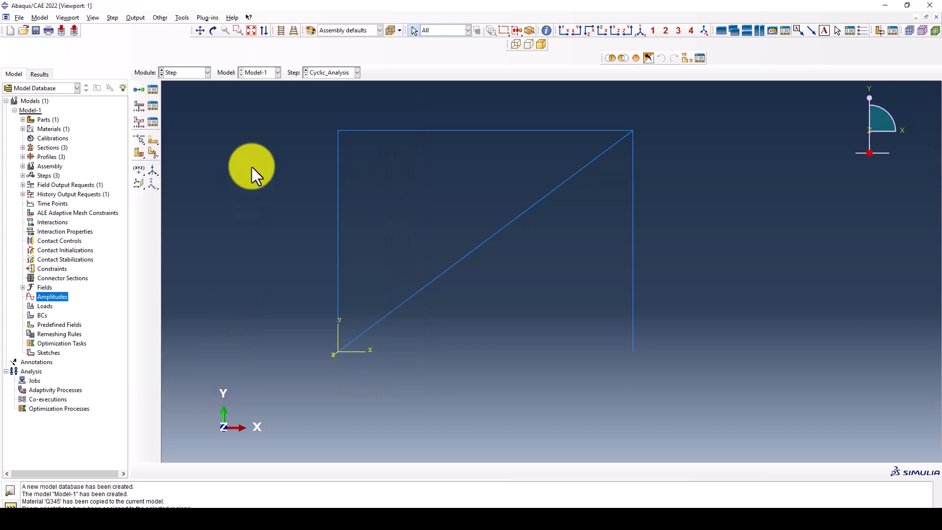
- Review the GV and Cyclic_Analysis steps in the Step Manager
left_click(151, 92)
left_click(250, 134)
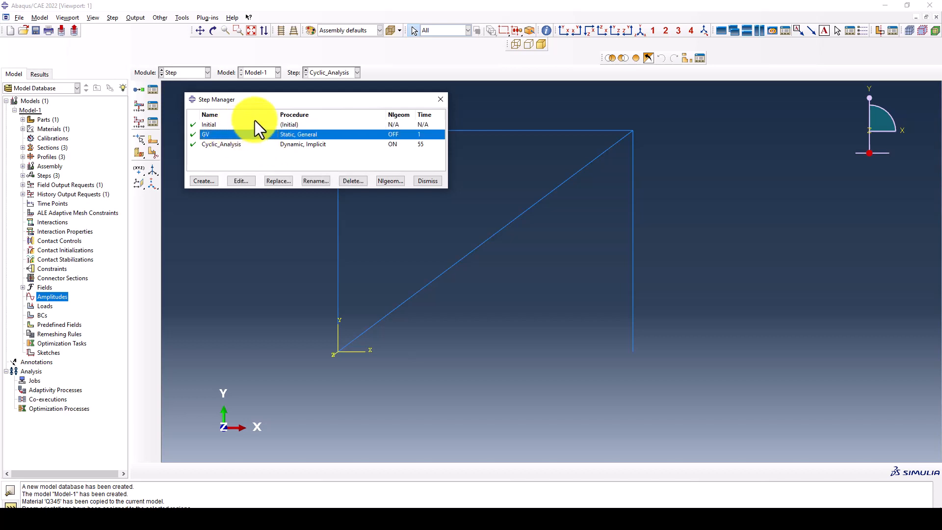
left_click(291, 124)
left_click(289, 134)
left_click(289, 142)
left_click(290, 125)
left_click(290, 135)
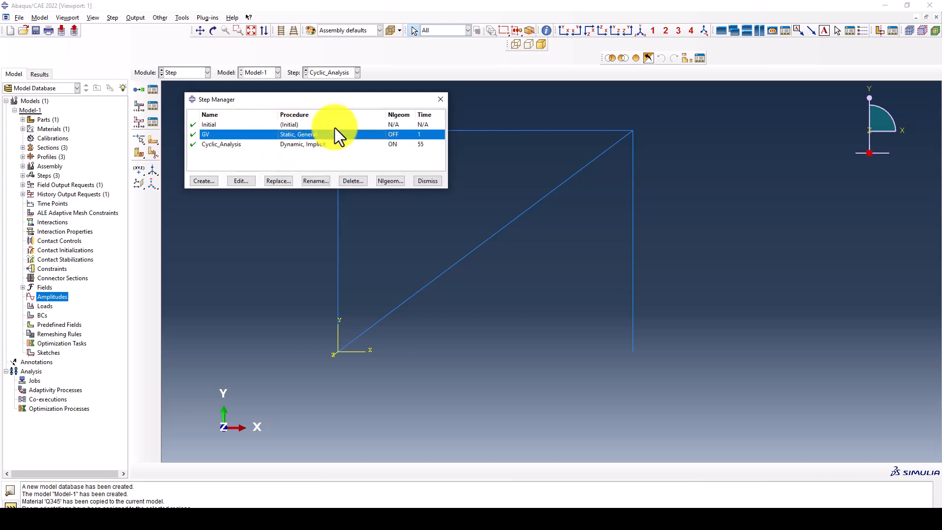
left_click(440, 100)
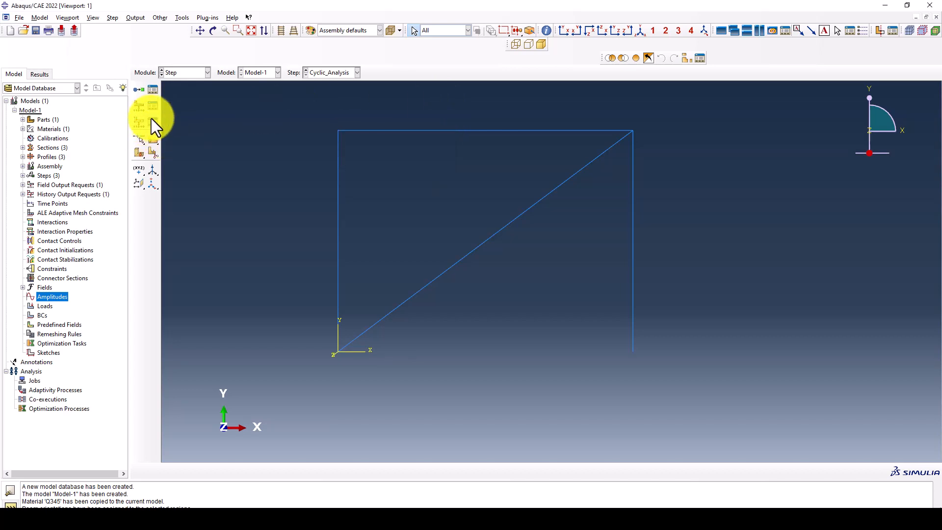
- Inspect F-Output-1's settings for the GV step among the field output requests
left_click(154, 107)
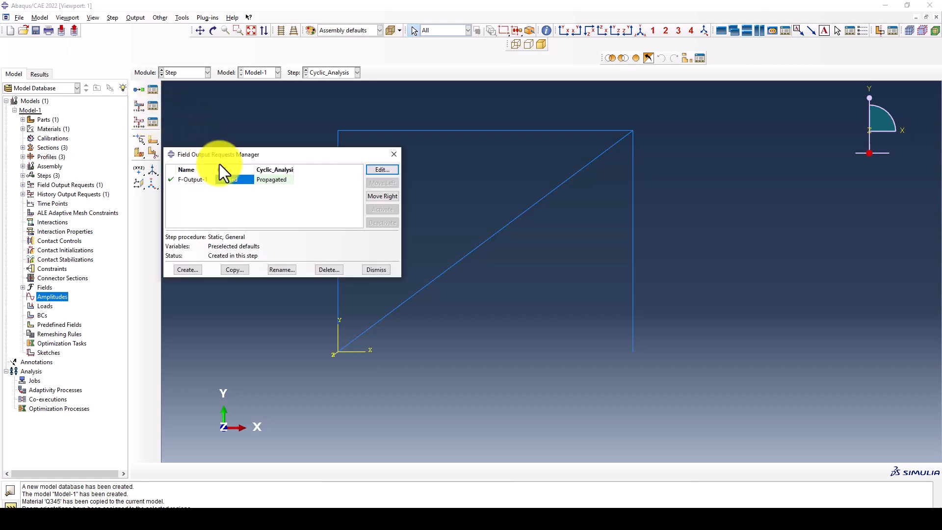
left_click_drag(253, 160, 255, 140)
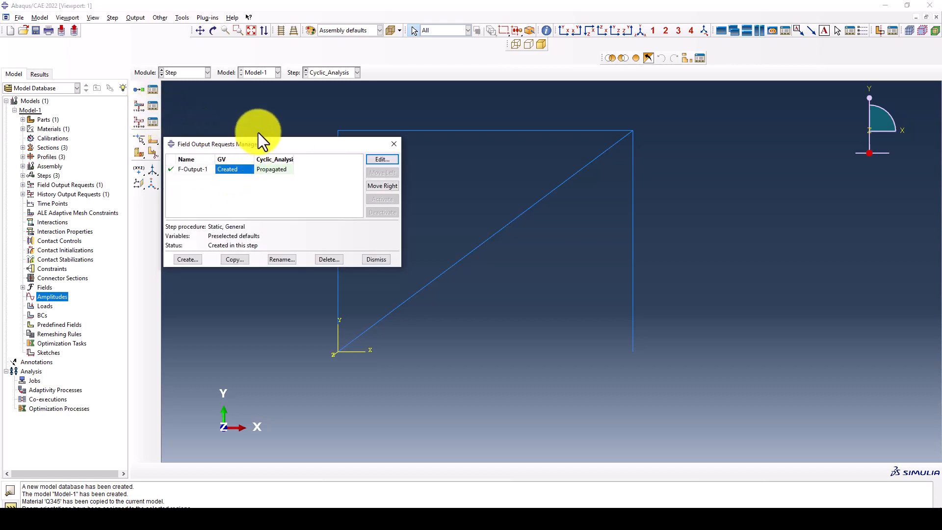
left_click(238, 162)
left_click(233, 160)
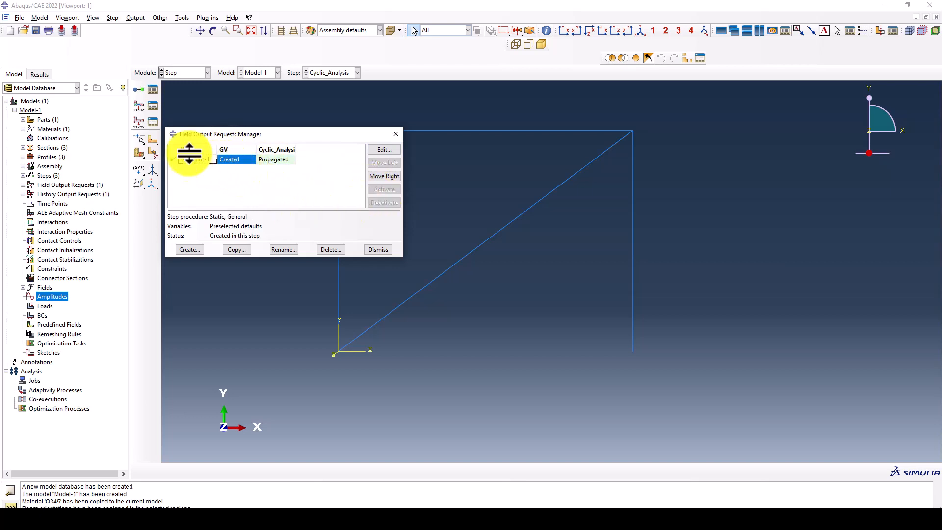
left_click_drag(254, 134, 264, 113)
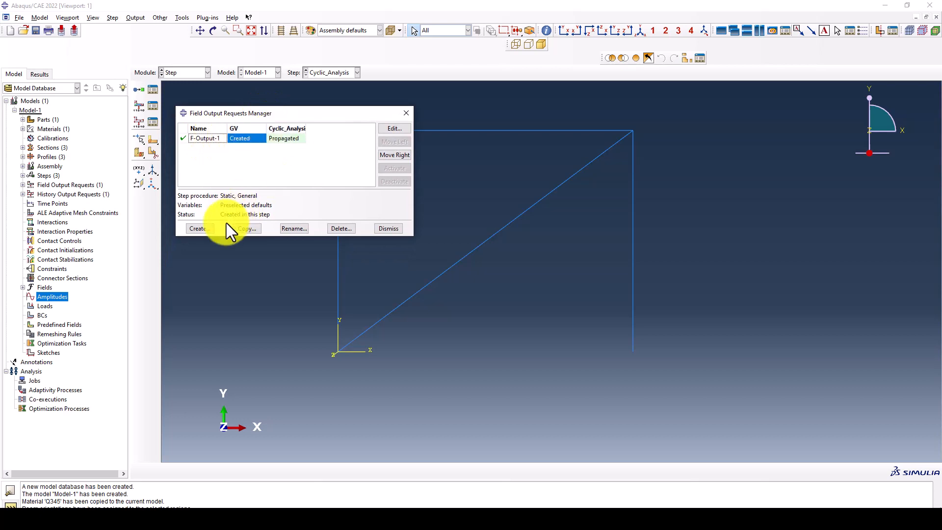
- Create field output request F-Output-2 in Cyclic_Analysis with preselected default variables
left_click(201, 227)
left_click_drag(68, 54, 211, 102)
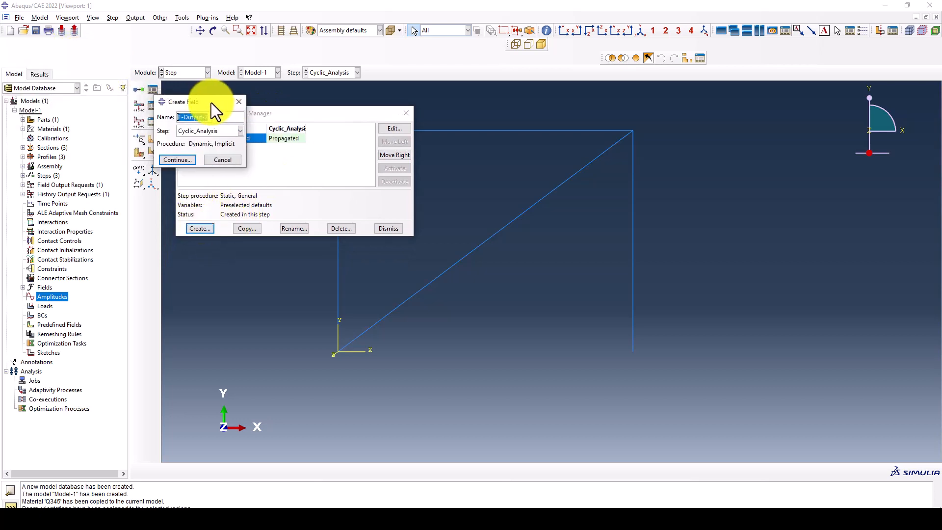
left_click(179, 159)
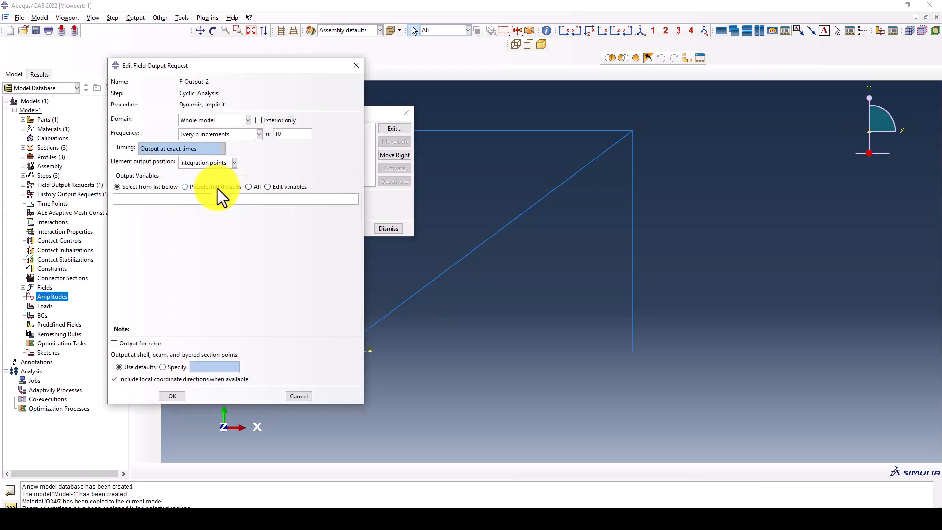
left_click(193, 187)
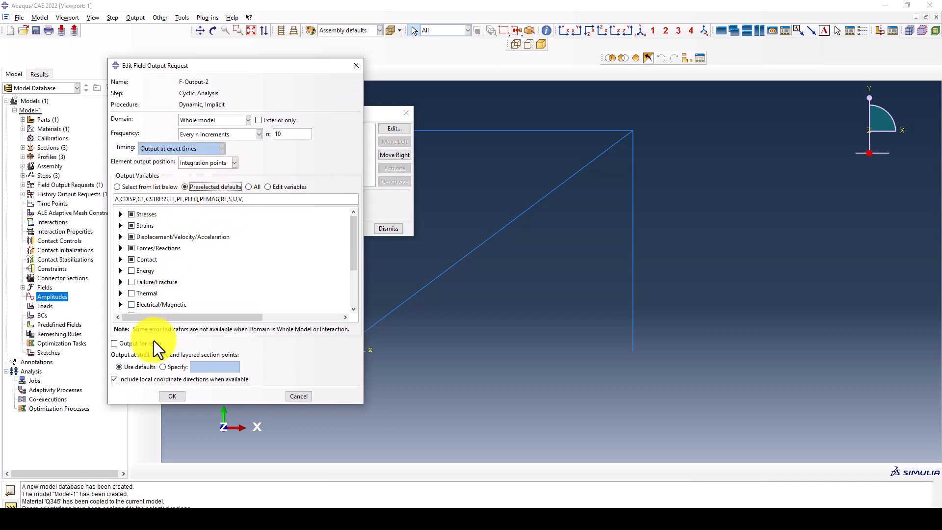
left_click(168, 396)
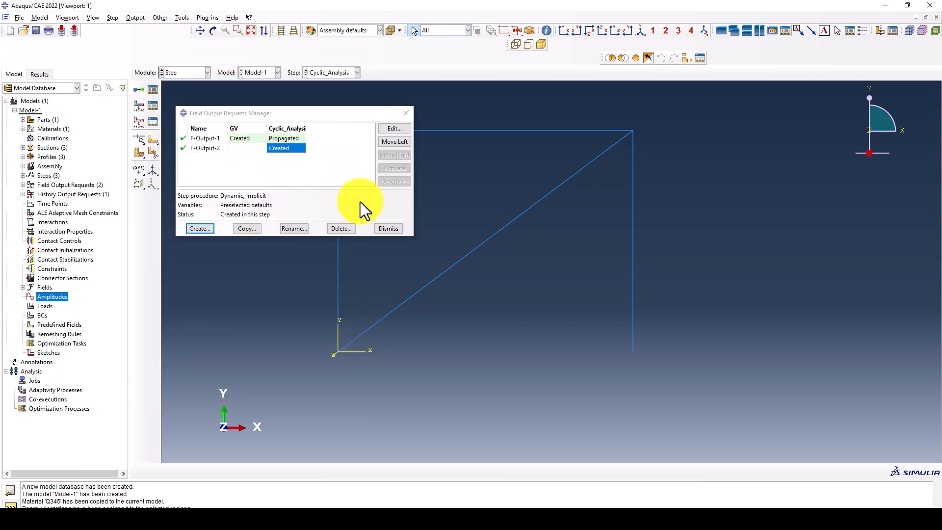
- Close the field and history output request managers
left_click(383, 229)
left_click(154, 122)
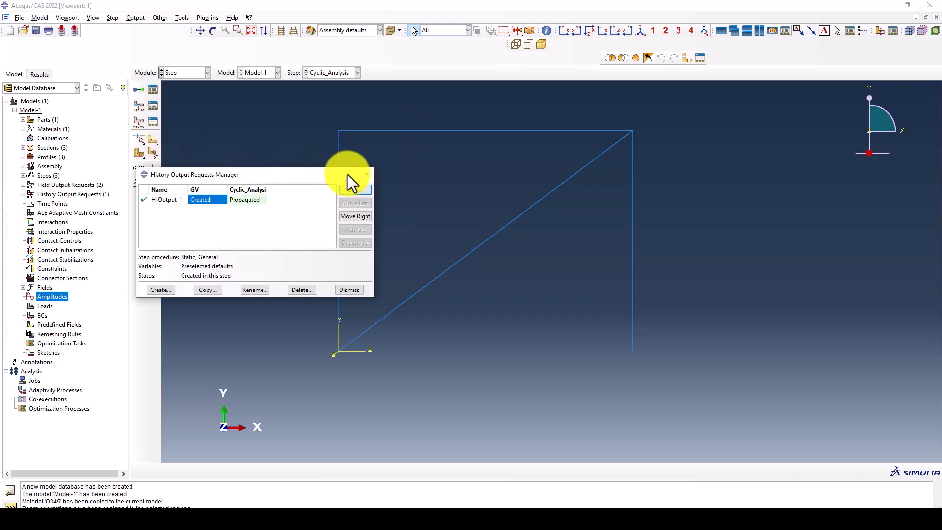
left_click(364, 174)
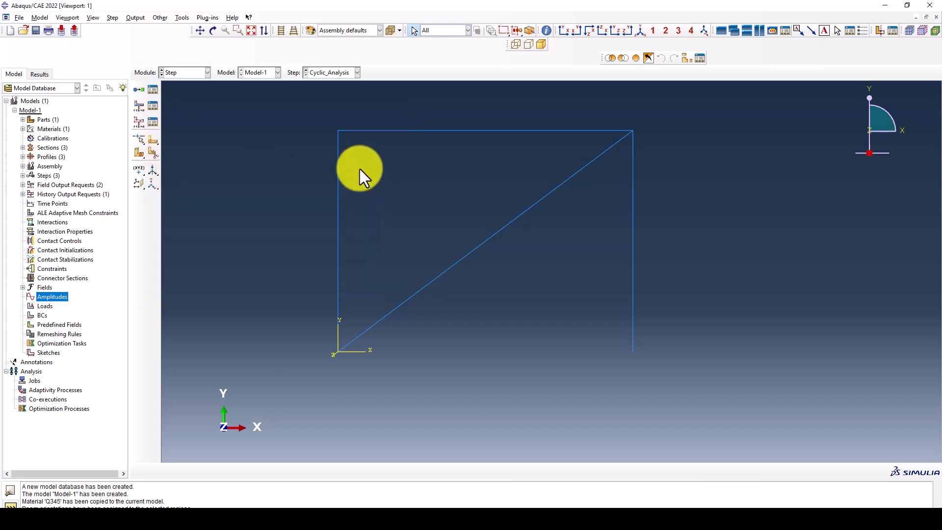
- Create a geometry set named Dis containing the frame's top-left corner point
left_click(182, 18)
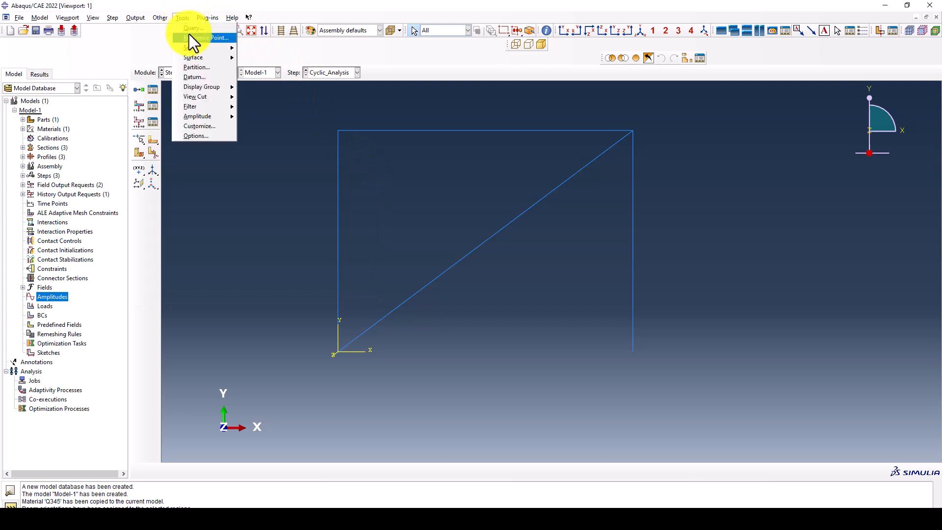
mouse_move(189, 45)
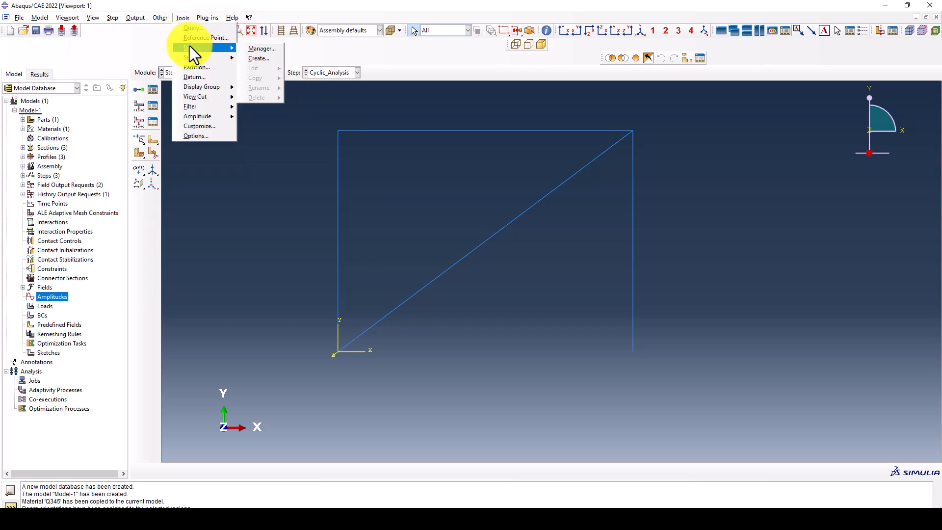
left_click(255, 57)
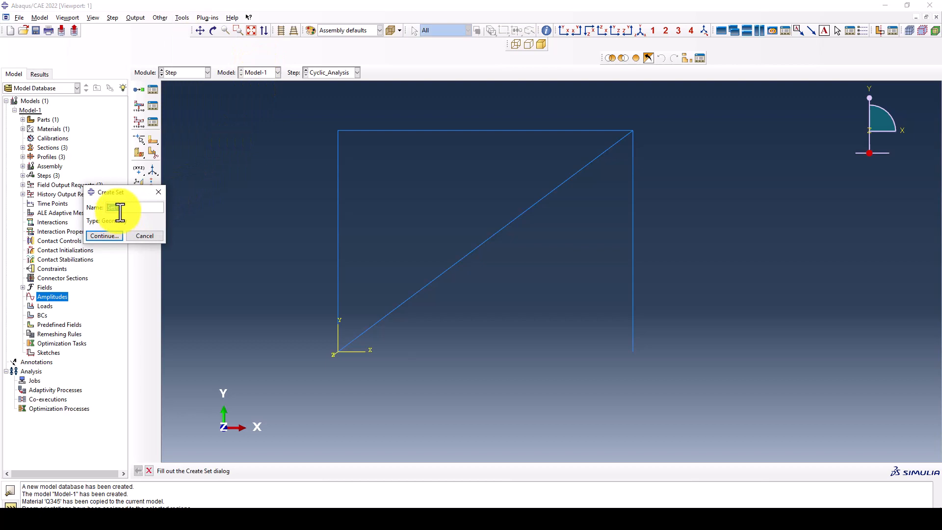
type("Dig")
left_click(111, 234)
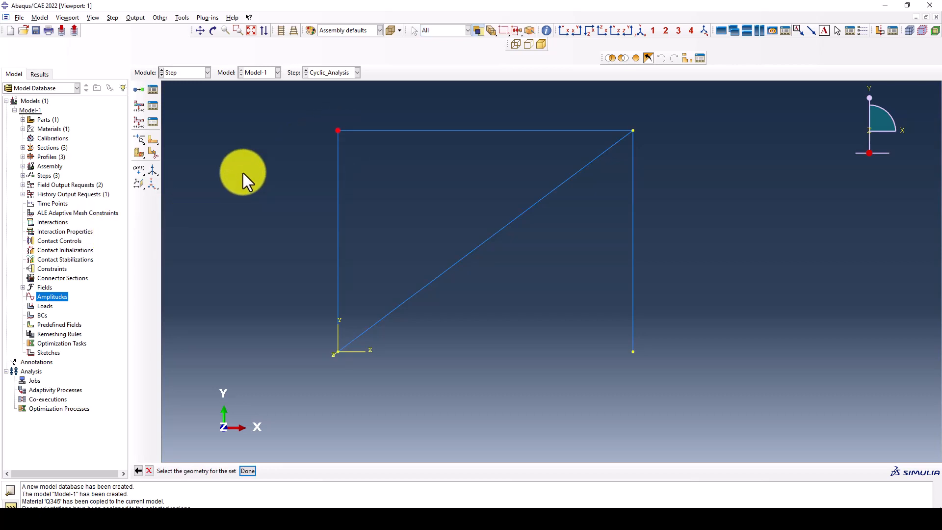
middle_click(243, 173)
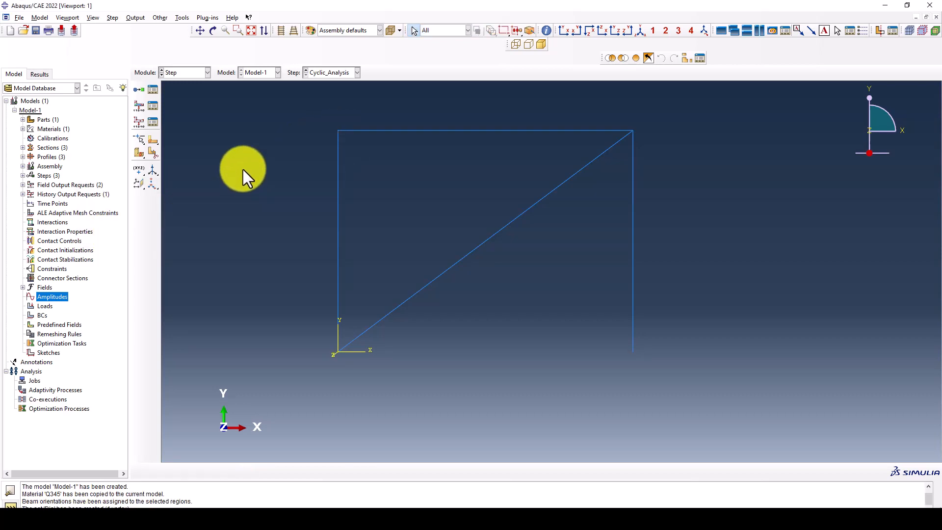
- Start history output request H-Output-2 on the Dis set, output at fixed time intervals
left_click(151, 121)
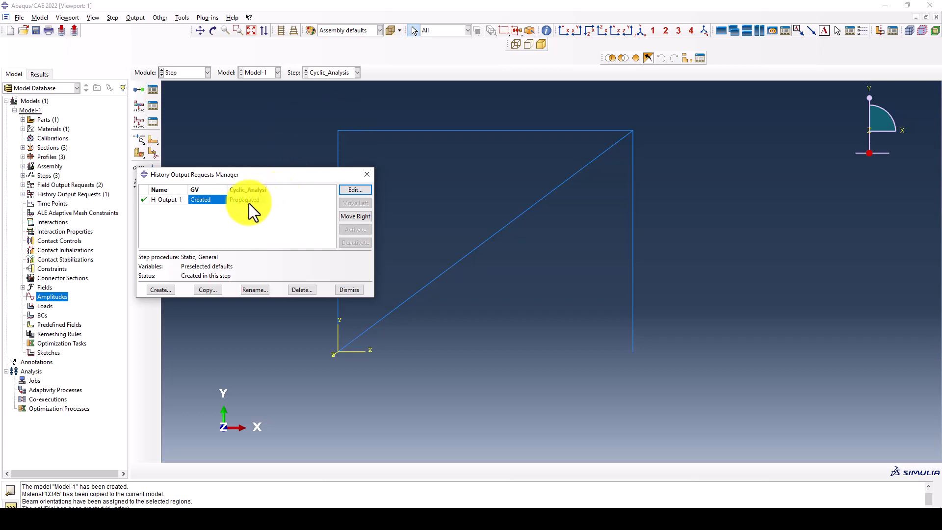
left_click(160, 290)
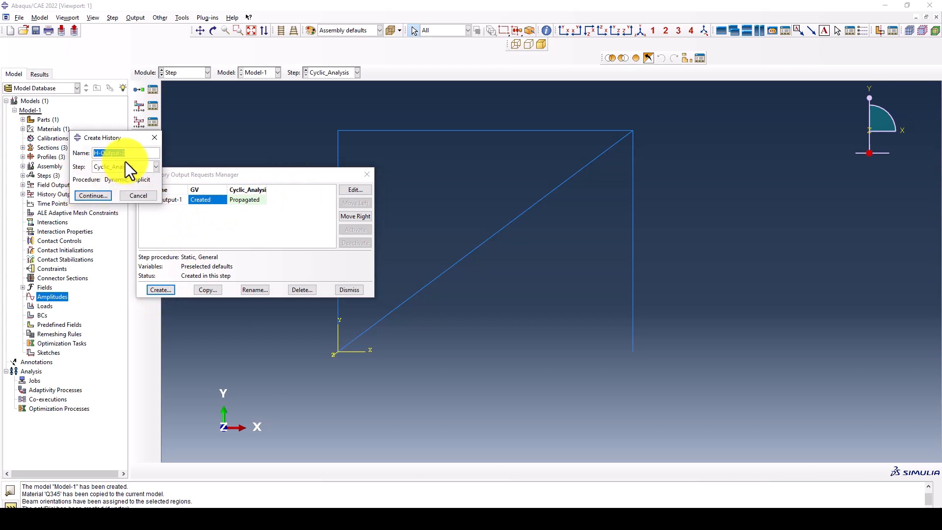
left_click(90, 196)
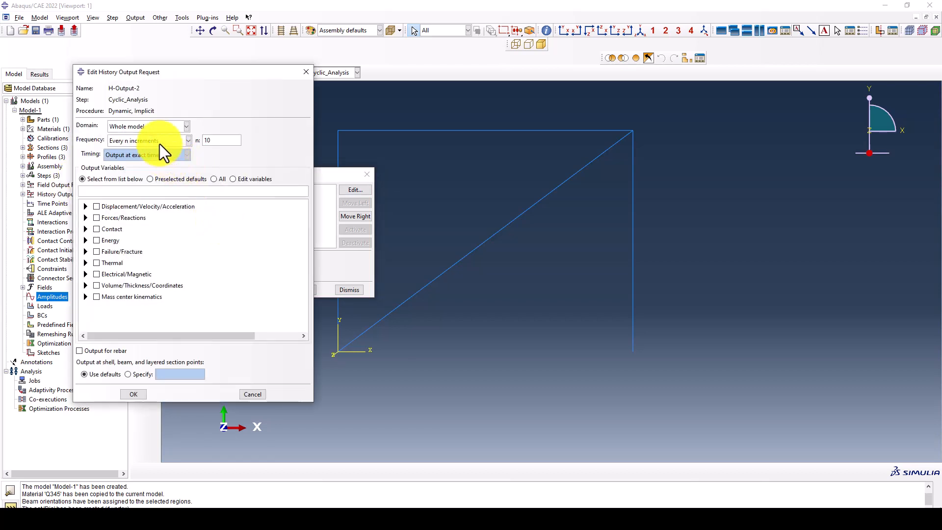
left_click(163, 126)
left_click(142, 144)
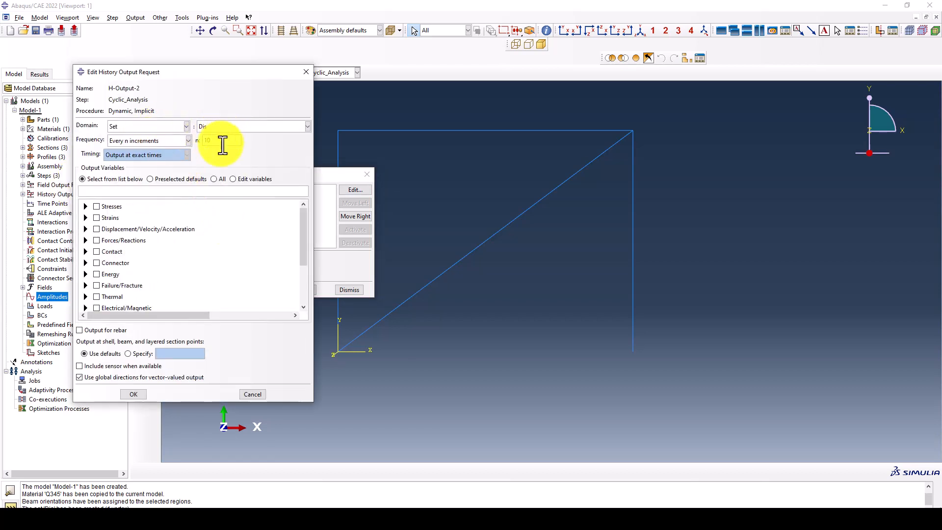
left_click(143, 141)
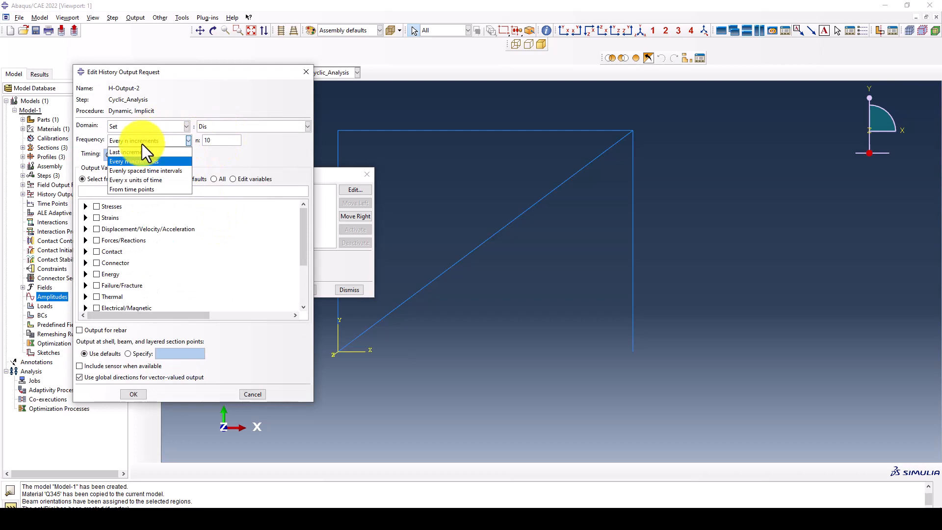
left_click(140, 179)
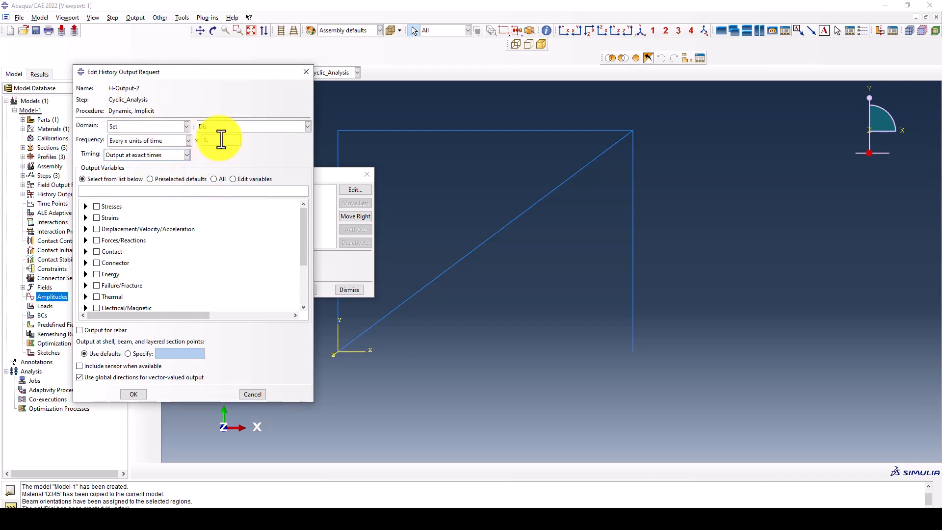
- Request displacement U1 and reaction force RF1 for H-Output-2
left_click(86, 229)
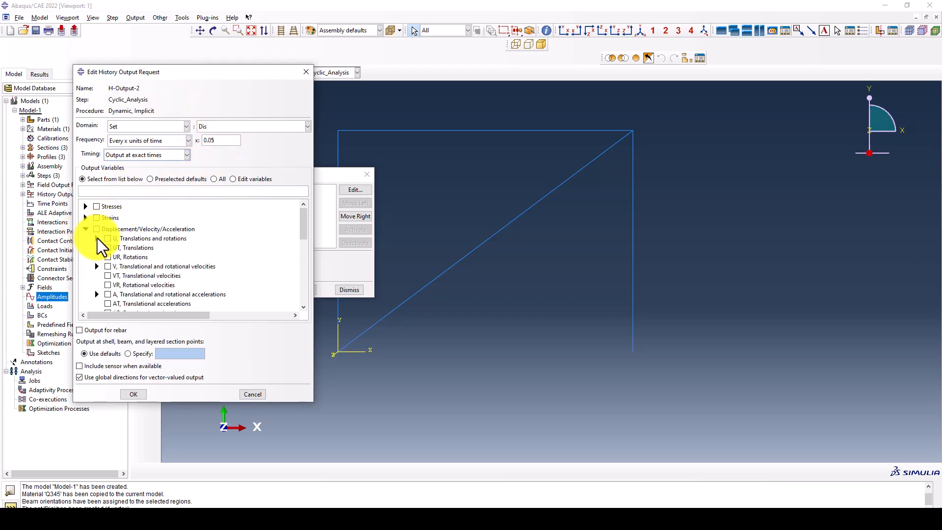
scroll(125, 236, "down", 2)
scroll(119, 237, "up", 2)
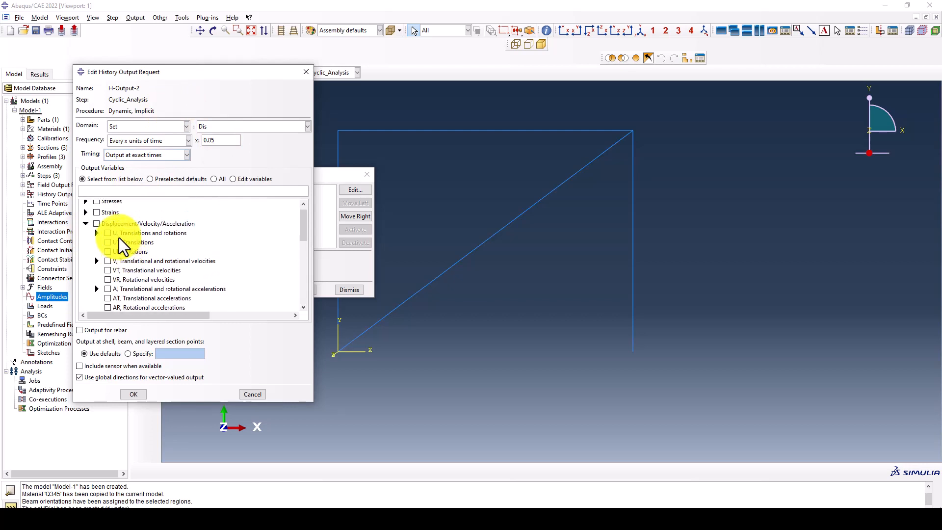
left_click(96, 238)
left_click(118, 248)
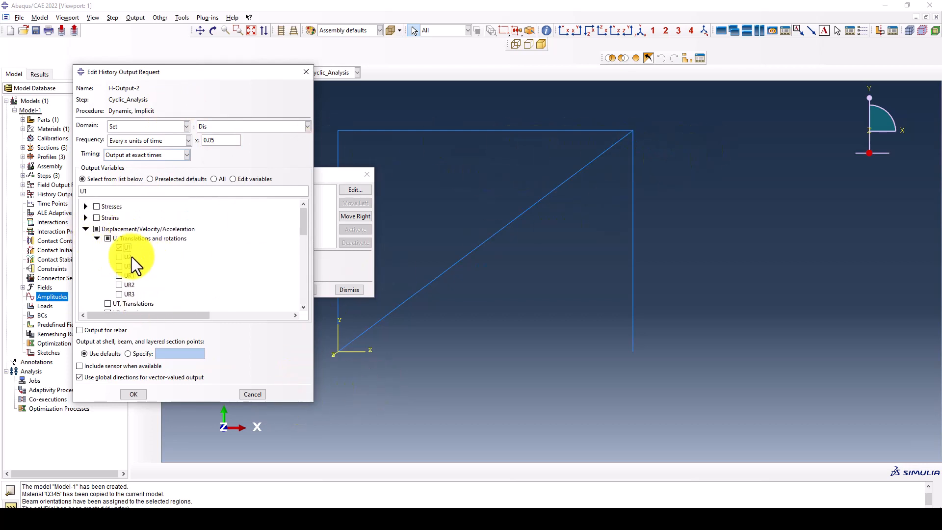
left_click(84, 229)
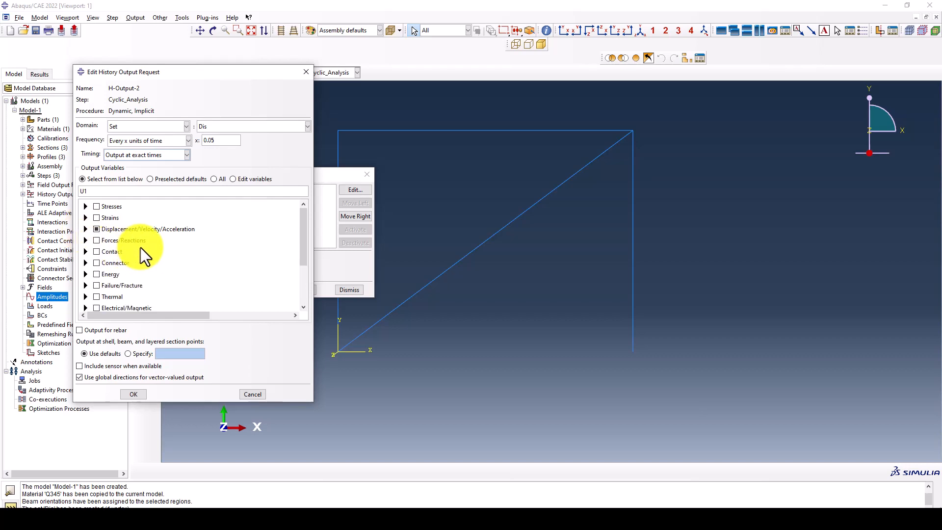
left_click(86, 240)
left_click(97, 249)
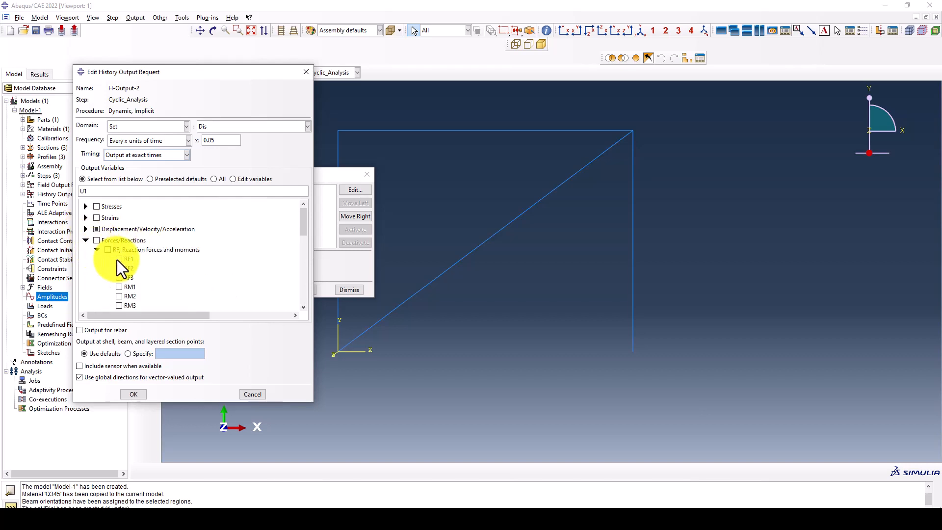
left_click(118, 260)
left_click(142, 392)
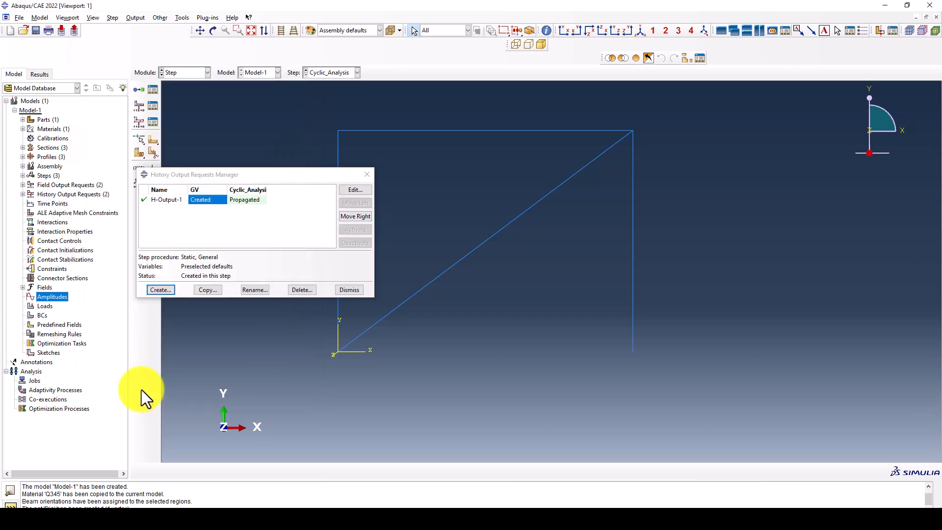
- Delete H-Output-1 and close the History Output Requests Manager
left_click_drag(266, 173, 270, 172)
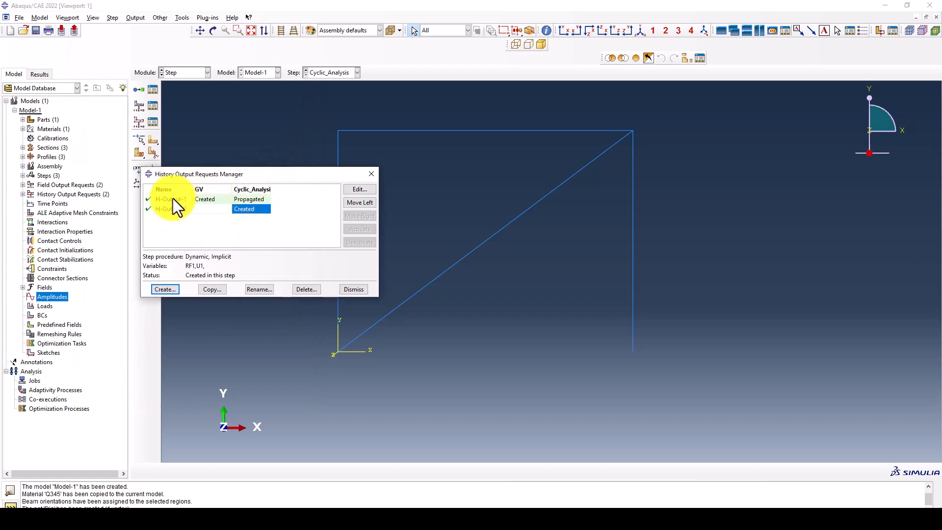
left_click(190, 198)
left_click(304, 291)
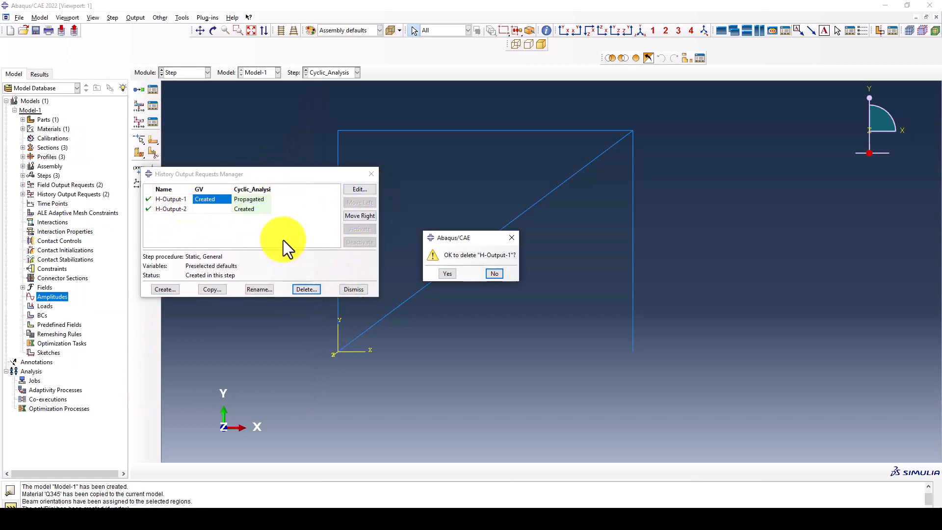
left_click(446, 274)
left_click_drag(245, 175, 248, 160)
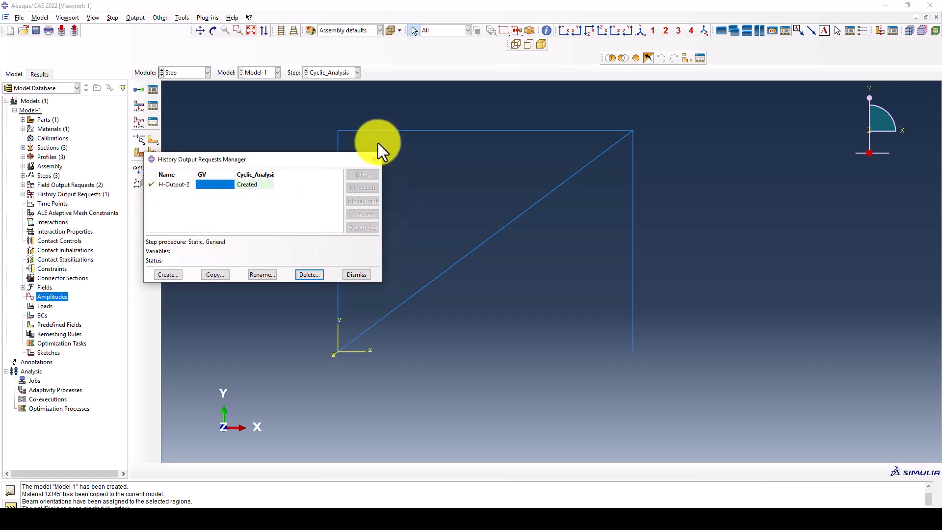
left_click_drag(338, 158, 366, 129)
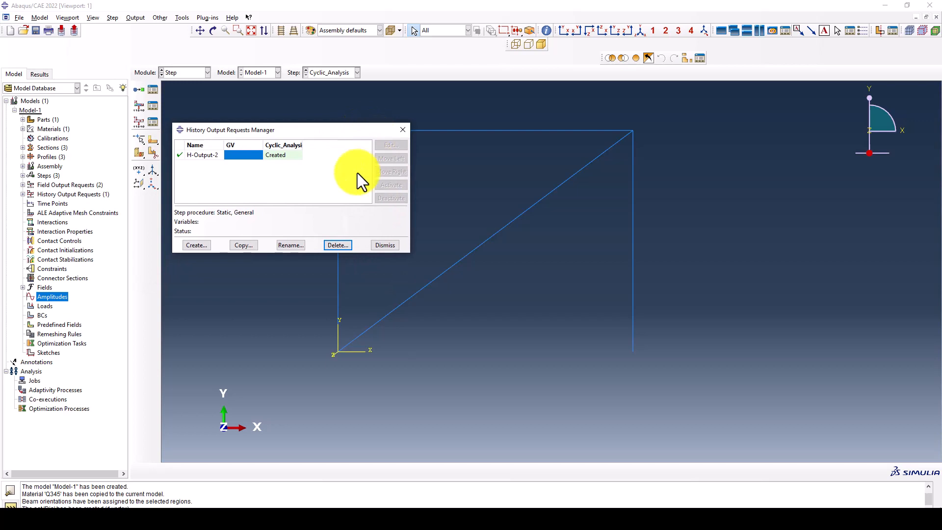
left_click(384, 244)
left_click(186, 74)
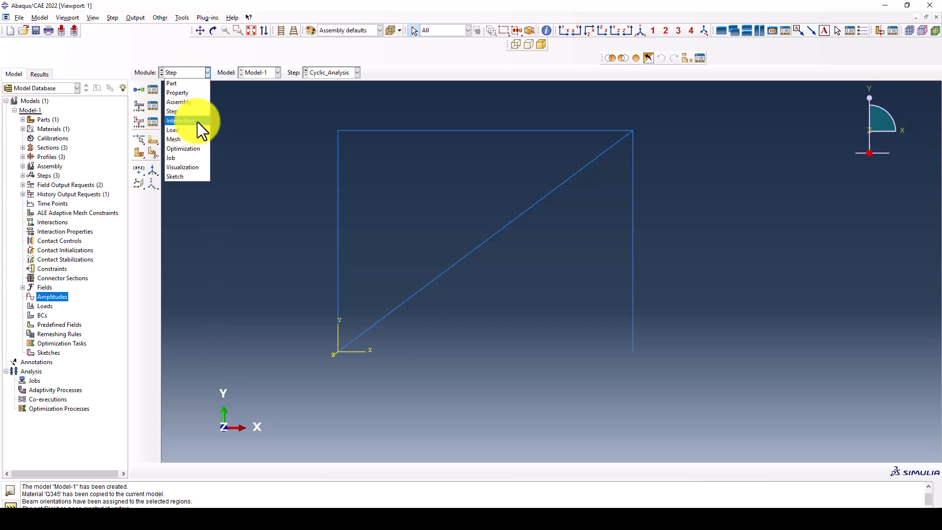
- In the Load module, begin a line load named GV in step GV
left_click(179, 129)
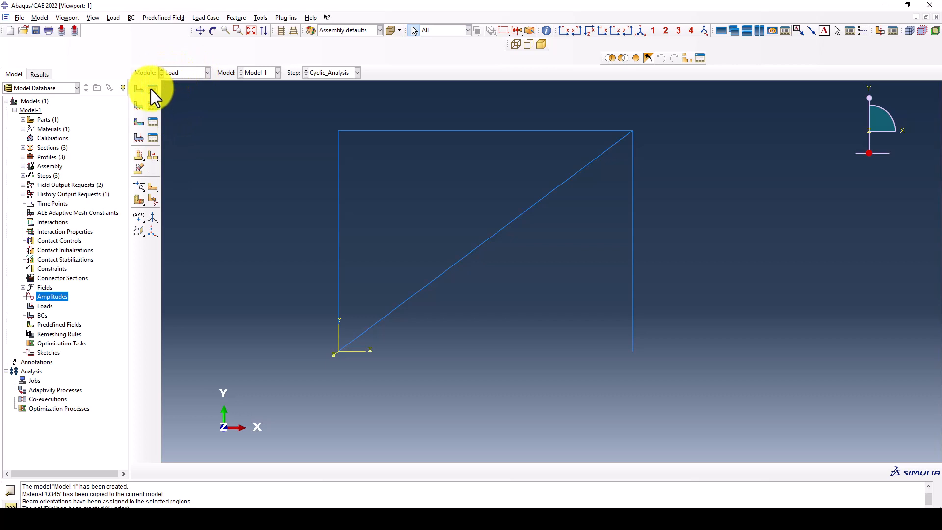
left_click(142, 89)
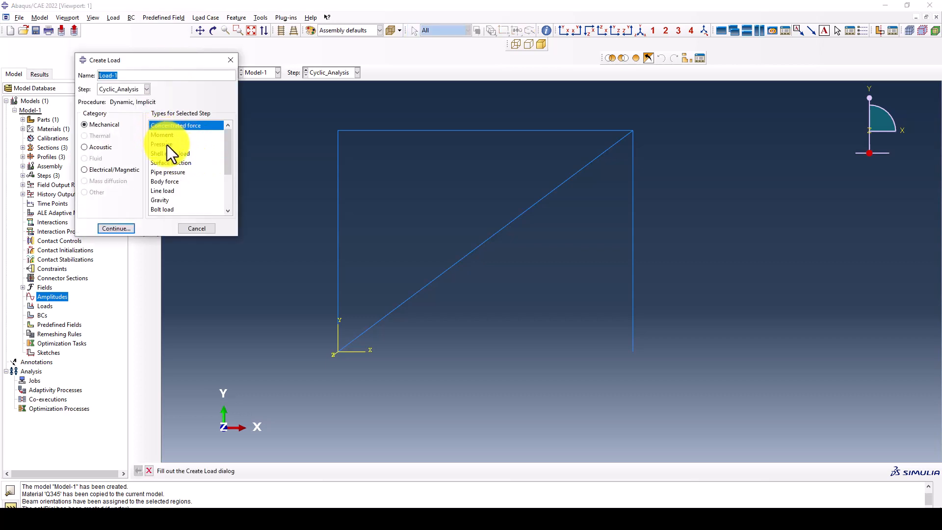
left_click(165, 191)
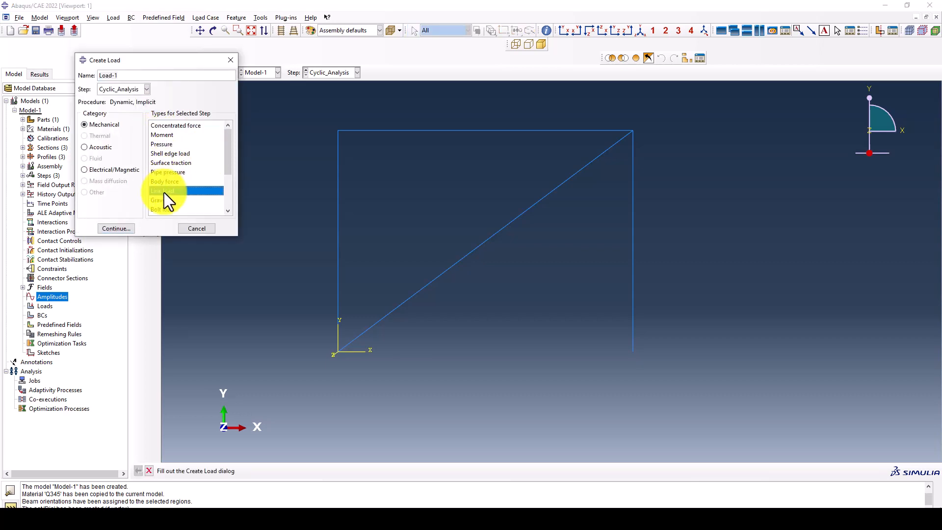
left_click(128, 89)
left_click(125, 107)
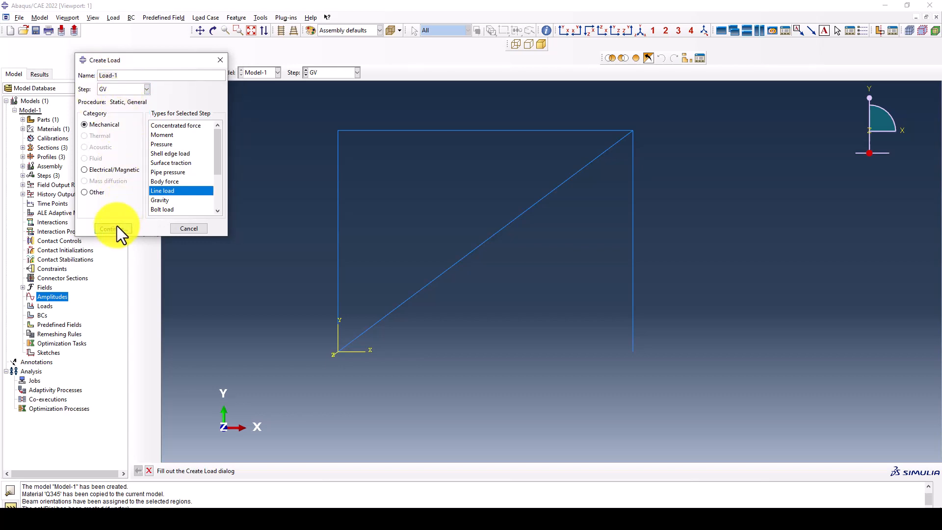
left_click_drag(136, 75, 90, 79)
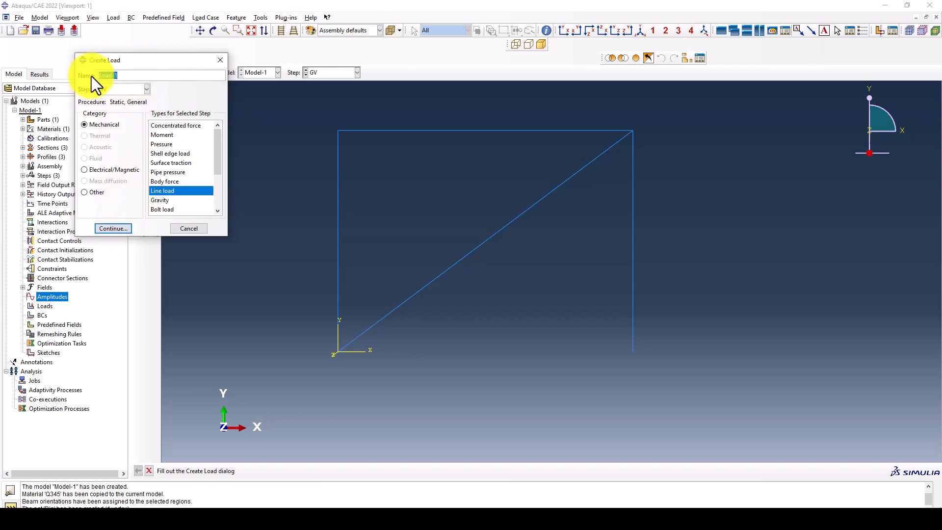
left_click(105, 228)
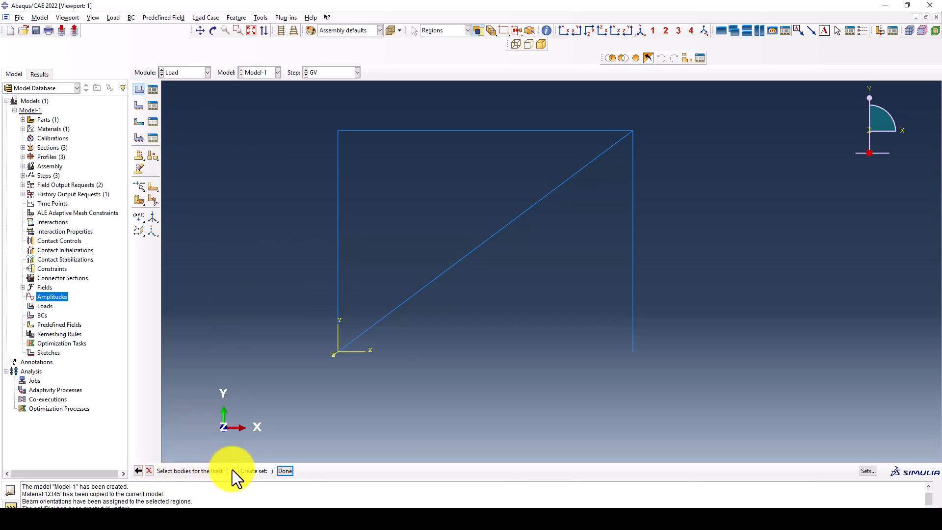
- Apply the GV line load to all frame members with Component 2 = -9810
scroll(462, 243, "up", 2)
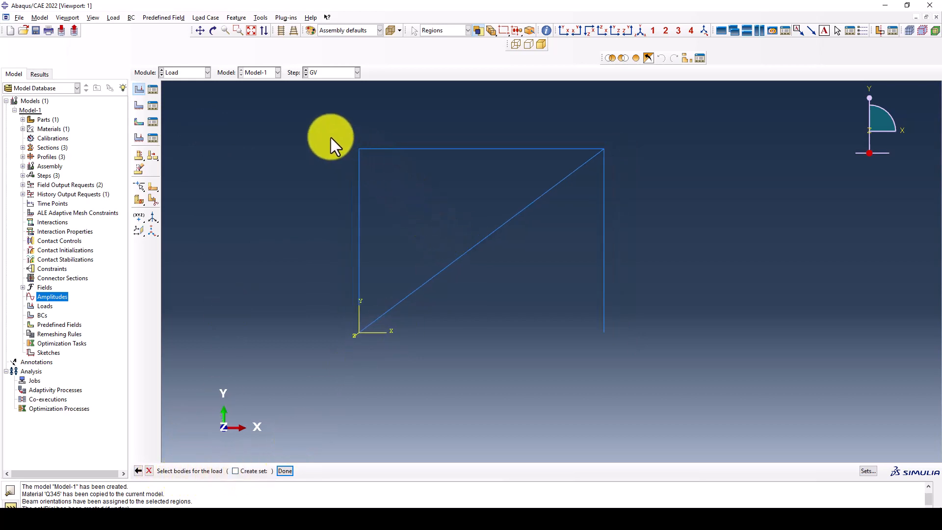
left_click_drag(638, 115, 297, 232)
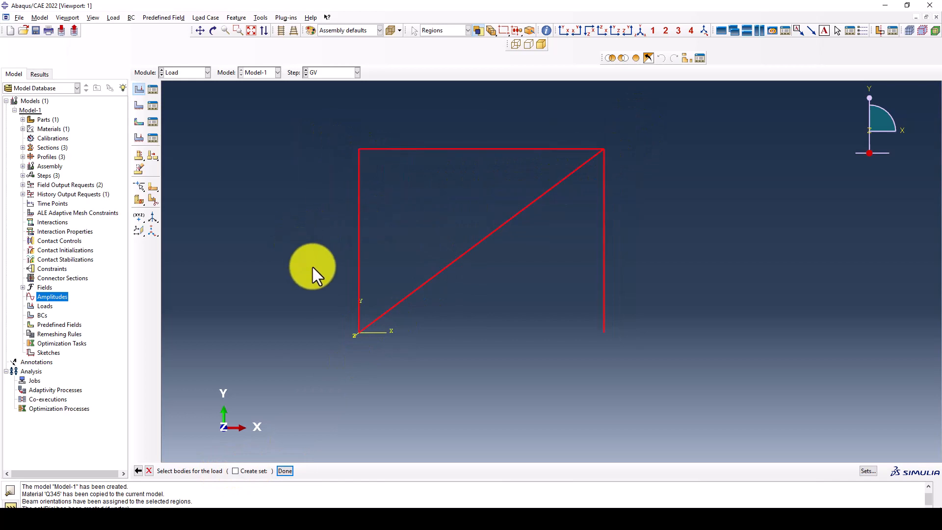
middle_click(313, 267)
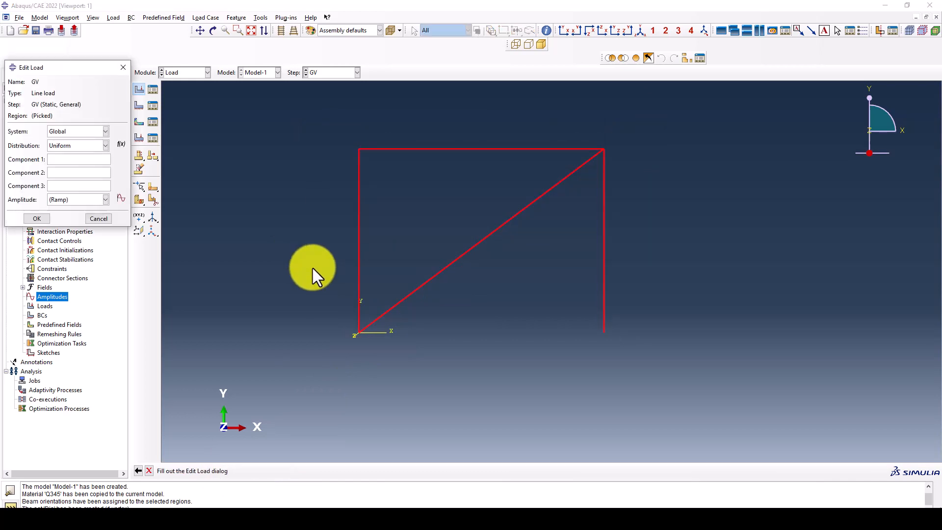
left_click(57, 175)
left_click_drag(51, 69, 271, 73)
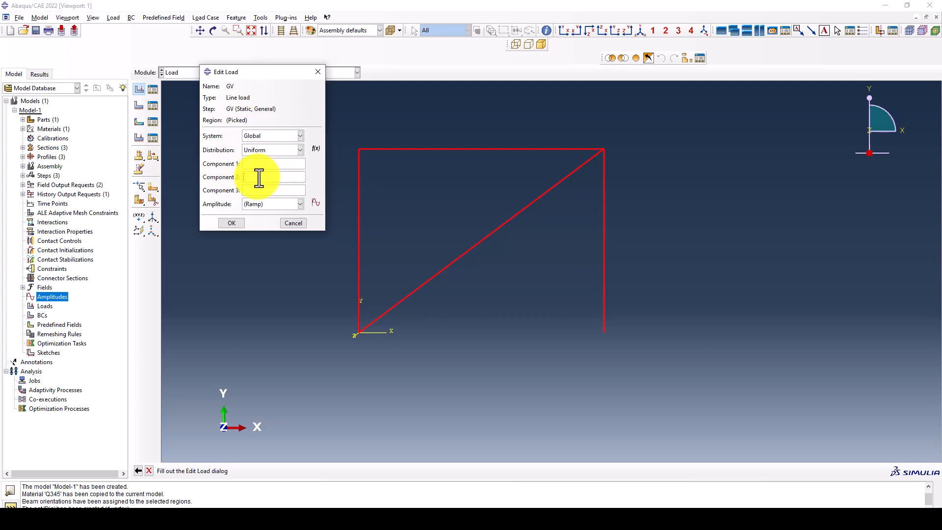
type("-9810")
left_click_drag(274, 70, 283, 55)
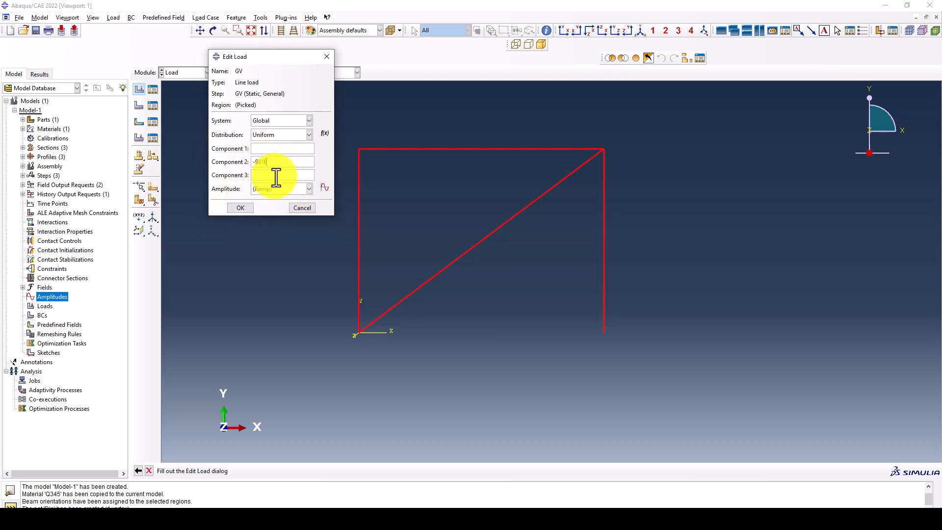
left_click(241, 208)
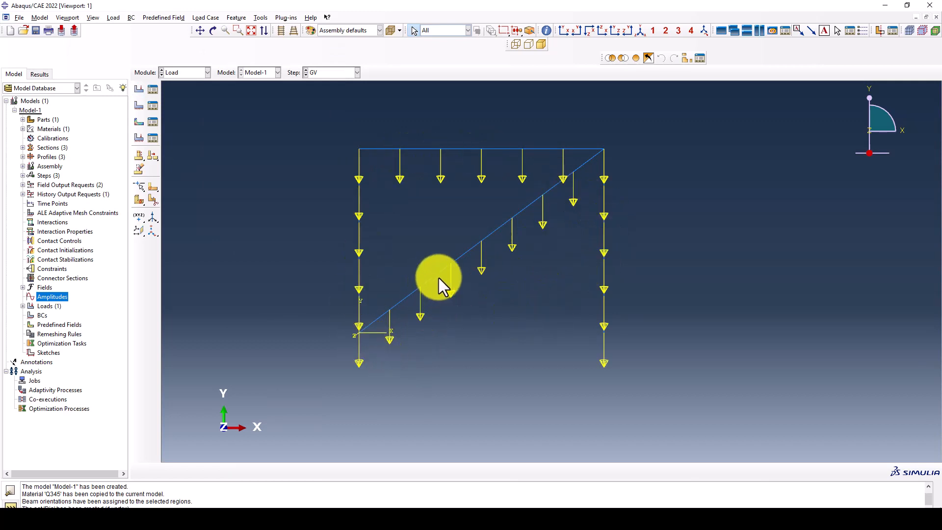
left_click(151, 91)
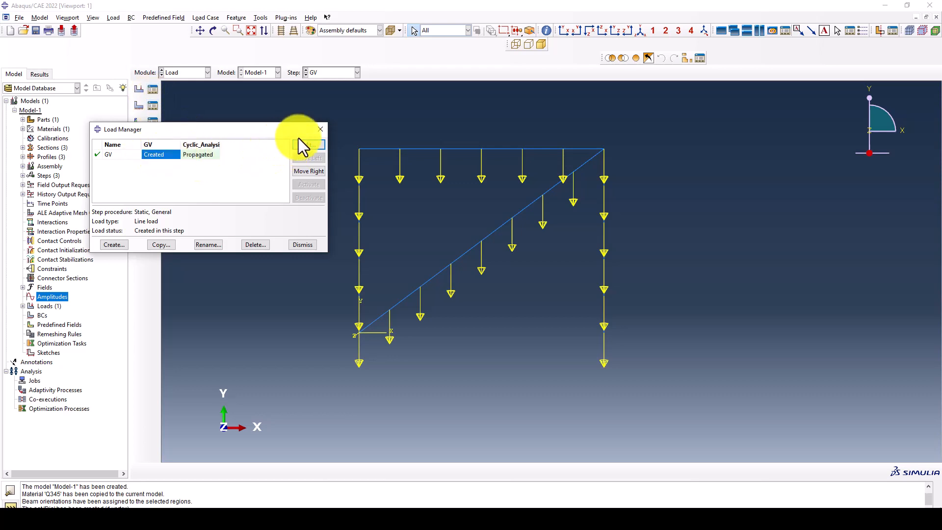
- Create BC-1 fixing both column base nodes in the Initial step, then begin BC-2
left_click(319, 130)
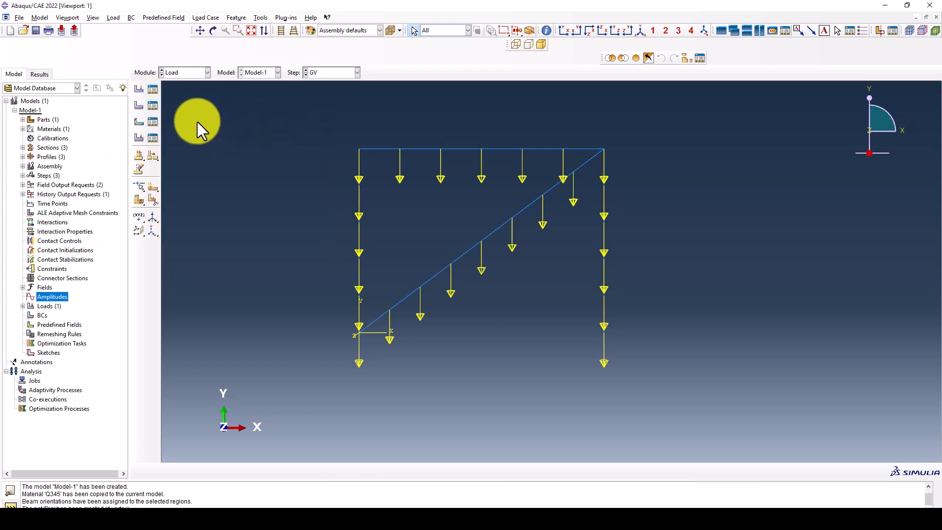
left_click(142, 107)
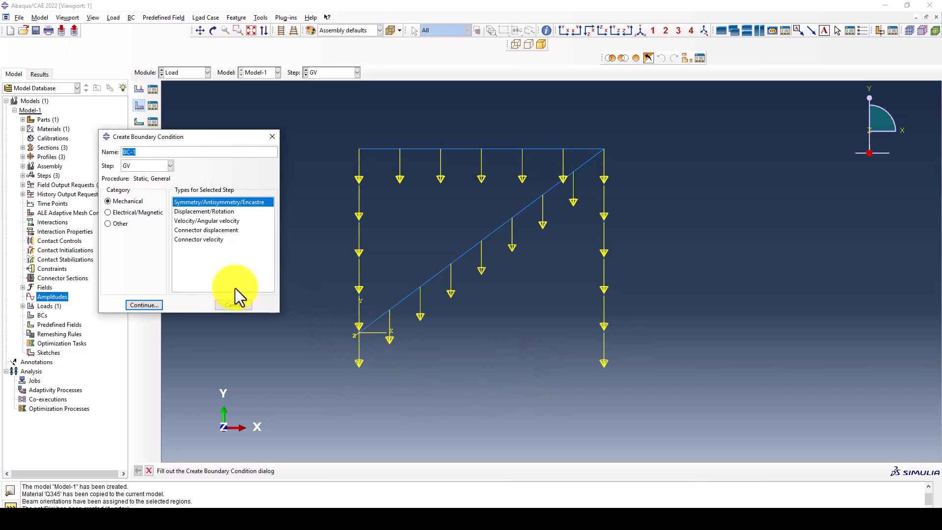
left_click(141, 166)
left_click(127, 163)
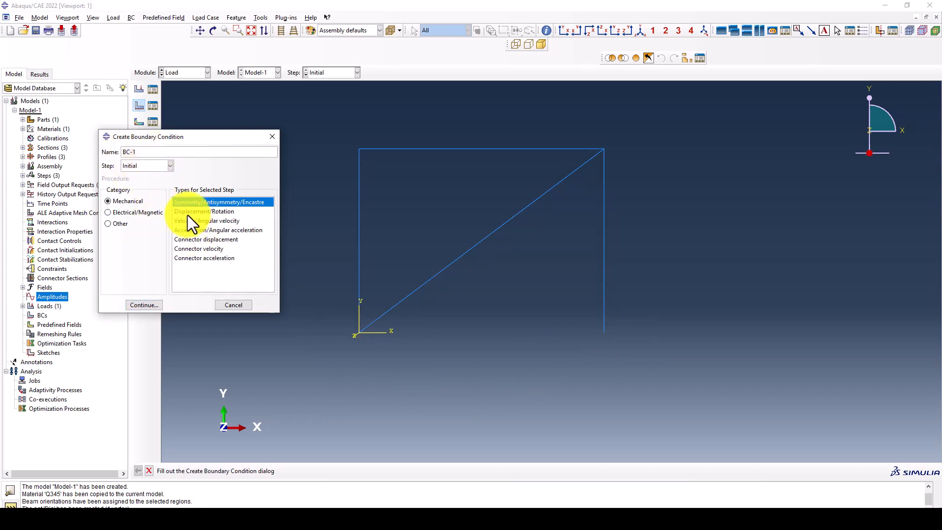
left_click(144, 305)
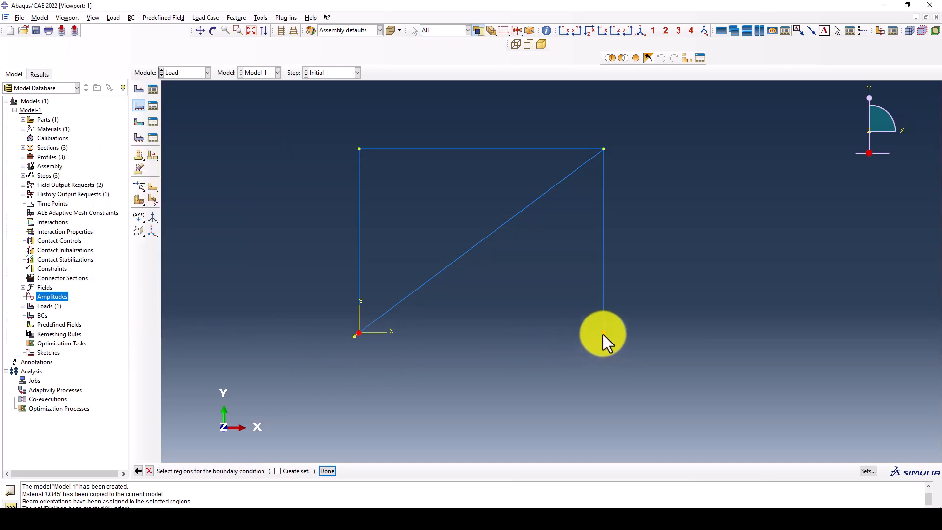
middle_click(461, 325)
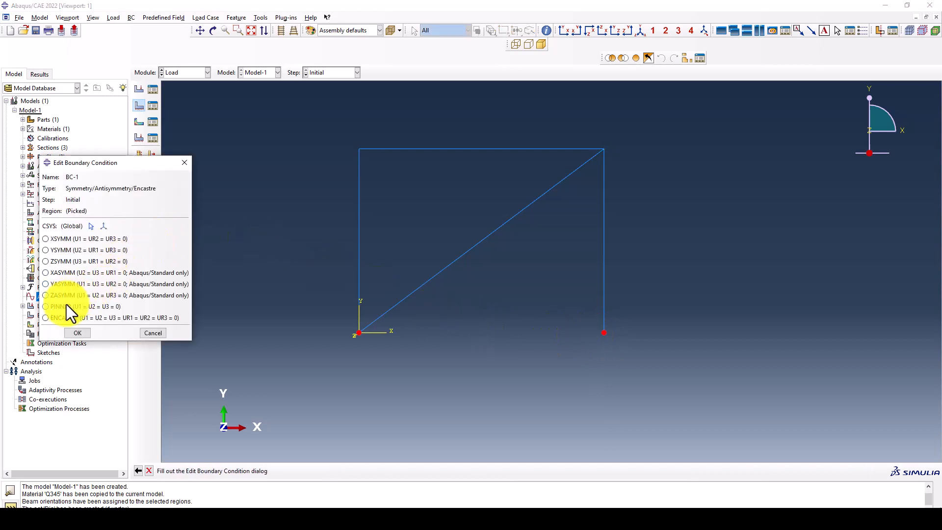
left_click(66, 306)
left_click(77, 332)
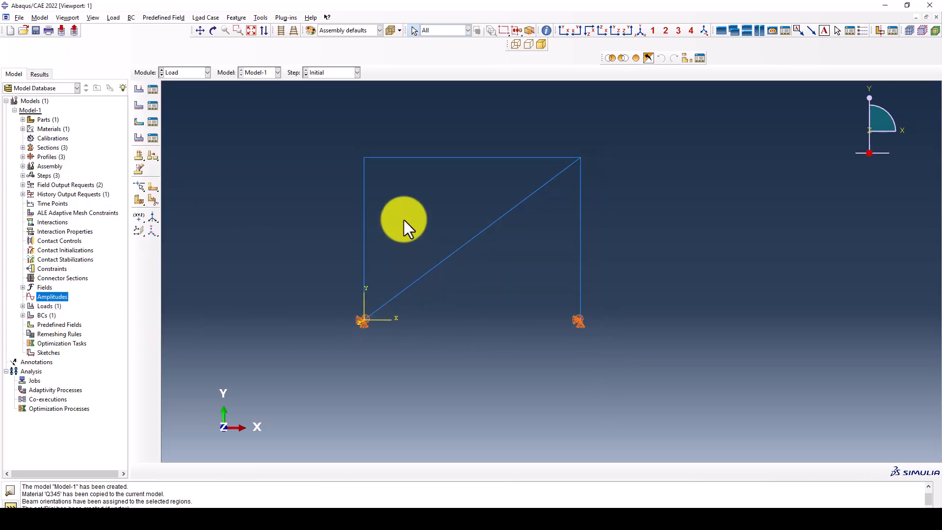
left_click(139, 105)
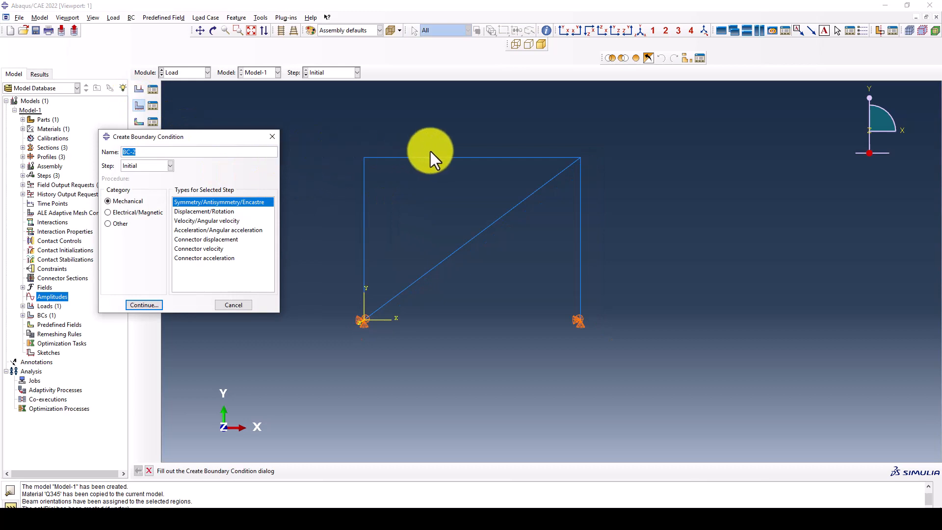
left_click(641, 31)
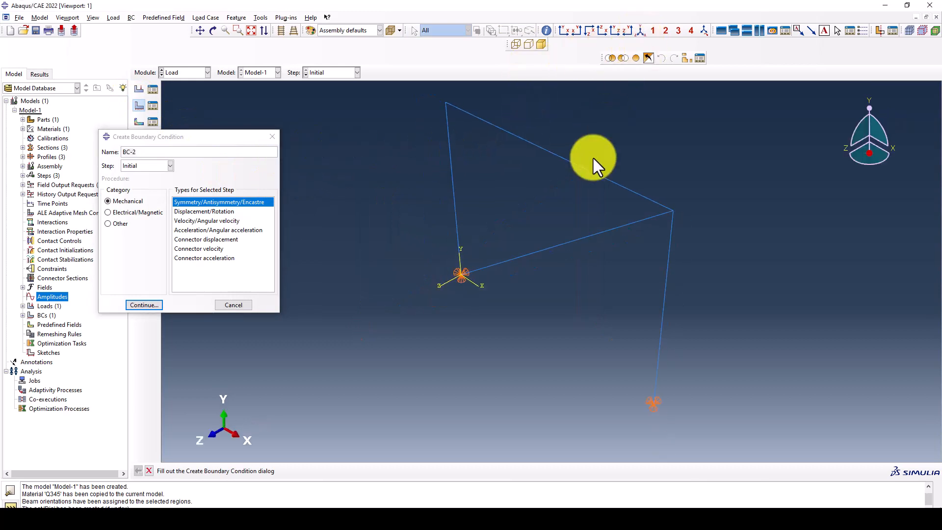
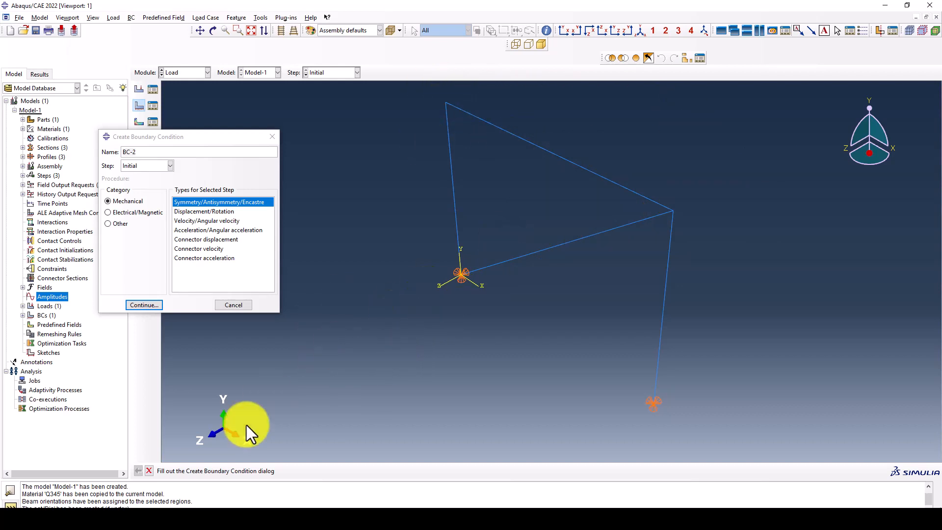
- Bring up the reference paper in Acrobat and scroll back to page 5 showing Fig. 2
left_click(103, 504)
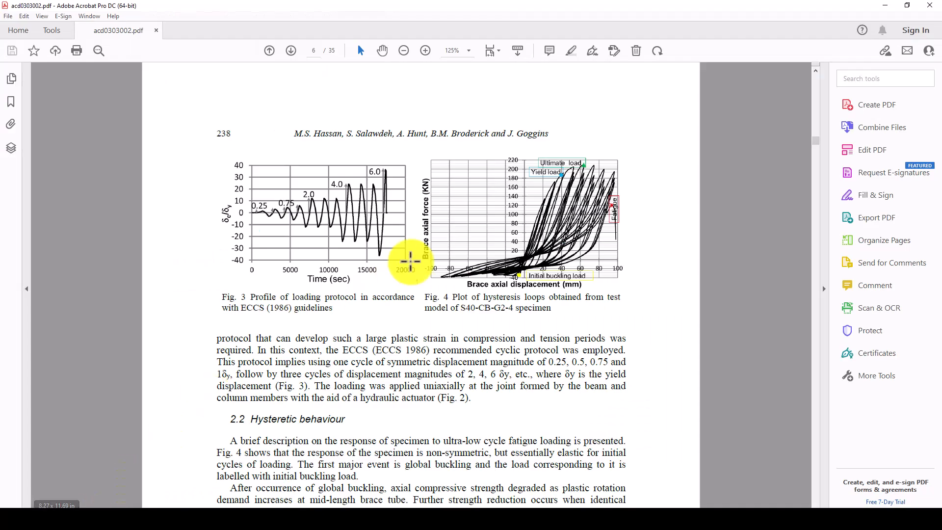
scroll(407, 257, "up", 8)
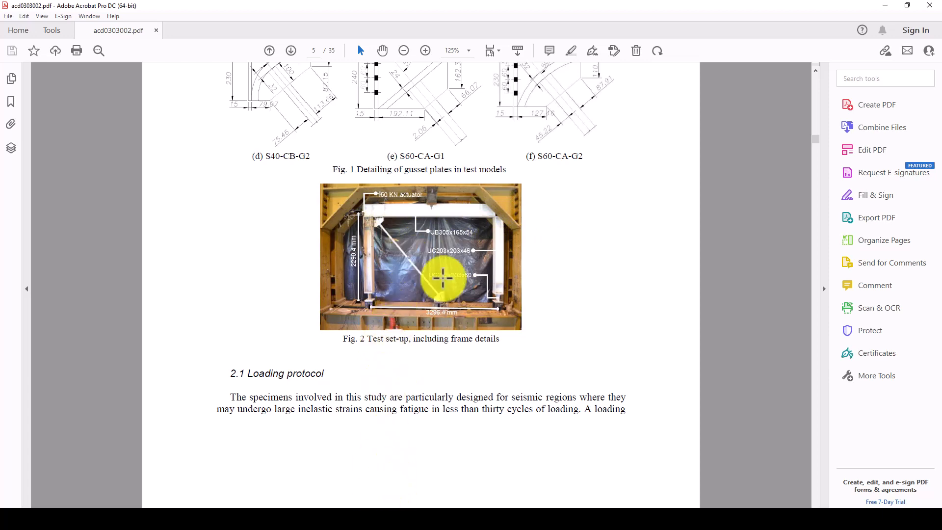
- Create Displacement/Rotation condition U3 in the Initial step on the two upper frame joints
left_click(374, 510)
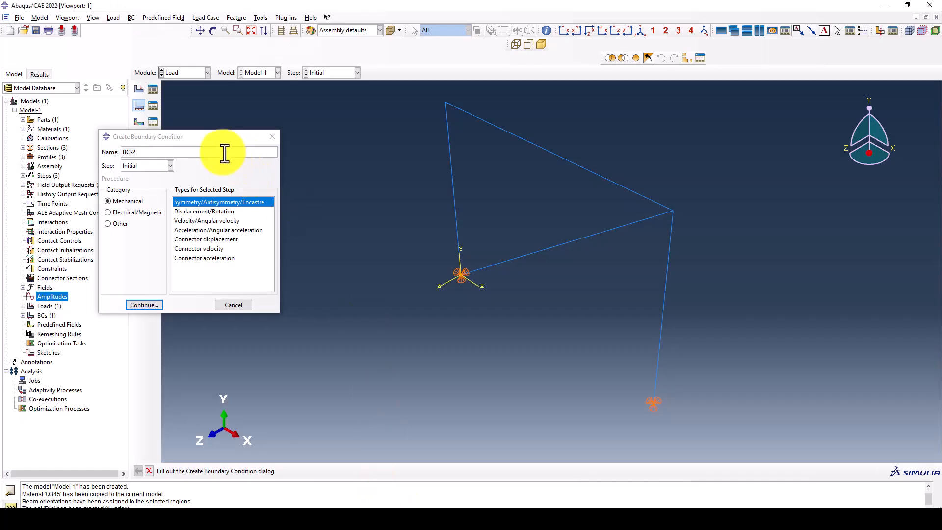
left_click(191, 211)
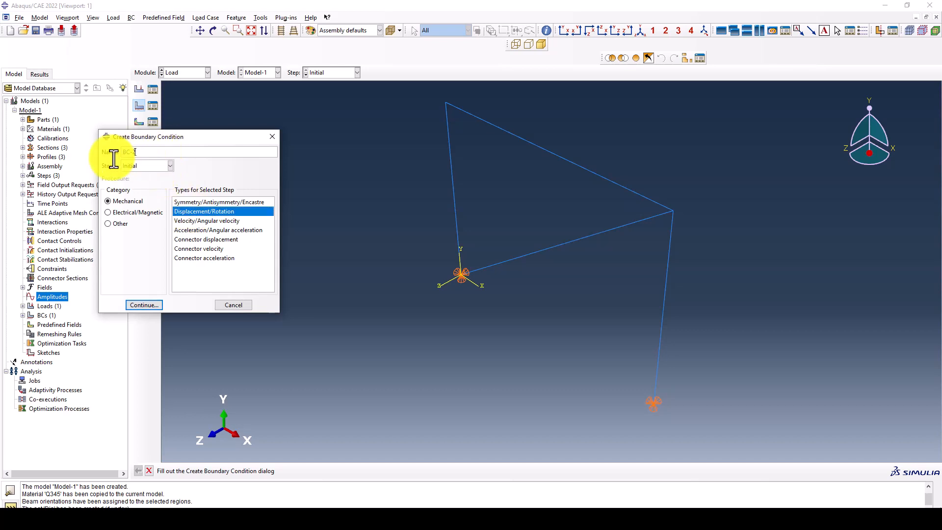
triple_click(113, 153)
left_click(150, 304)
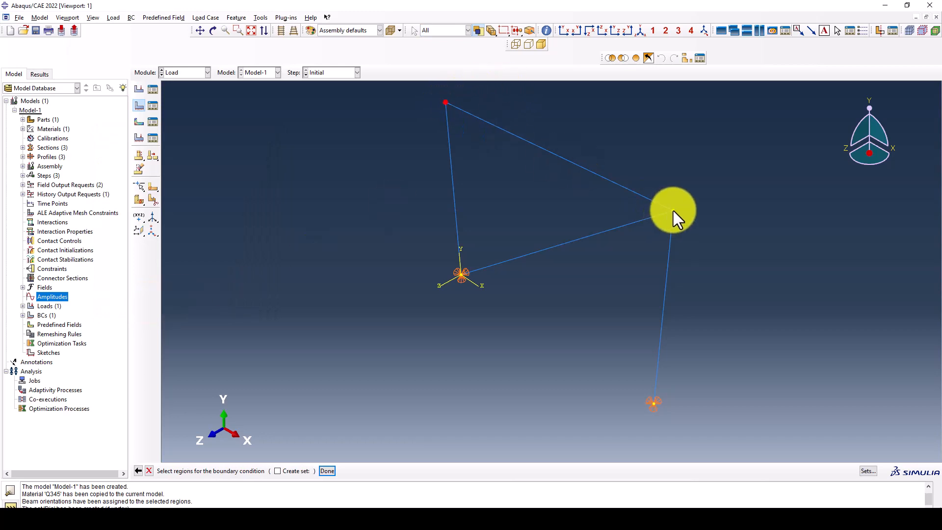
middle_click(596, 267)
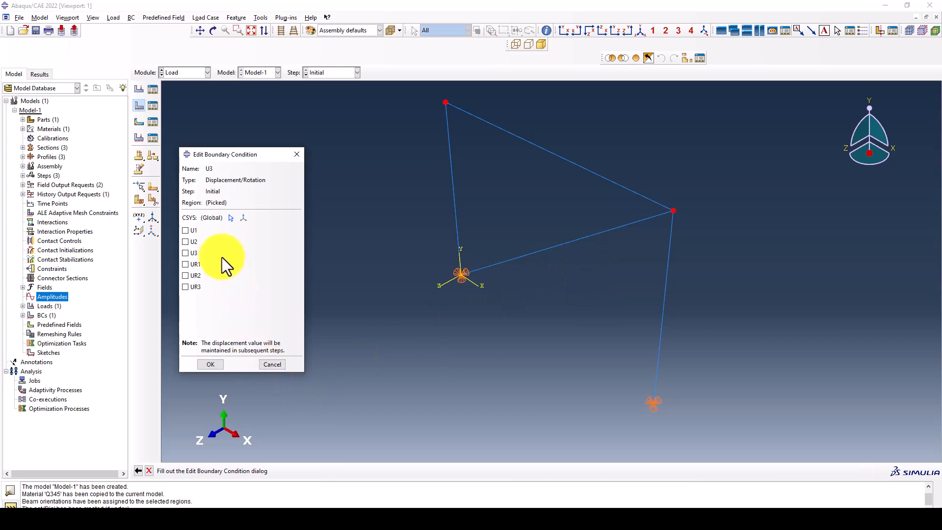
left_click(213, 364)
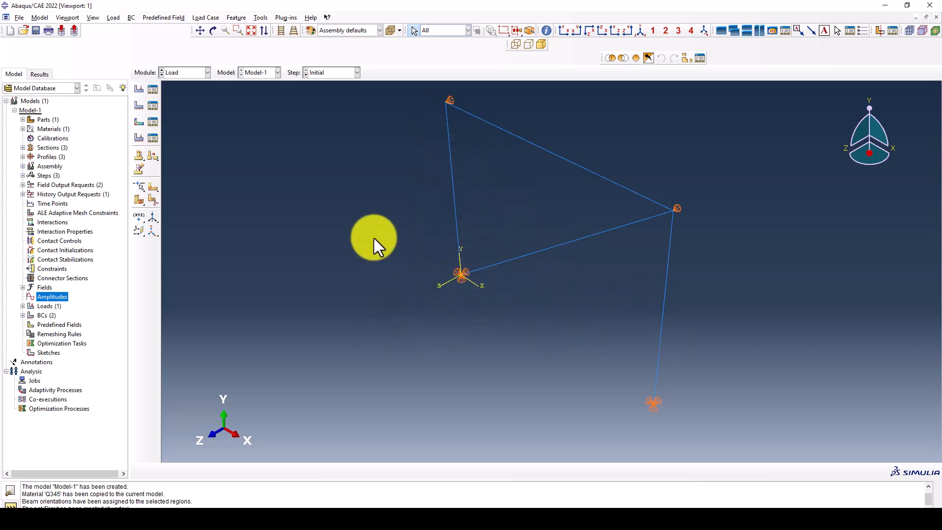
- Create boundary condition Disp in Cyclic_Analysis on set Dis with U1 = 1
left_click(138, 105)
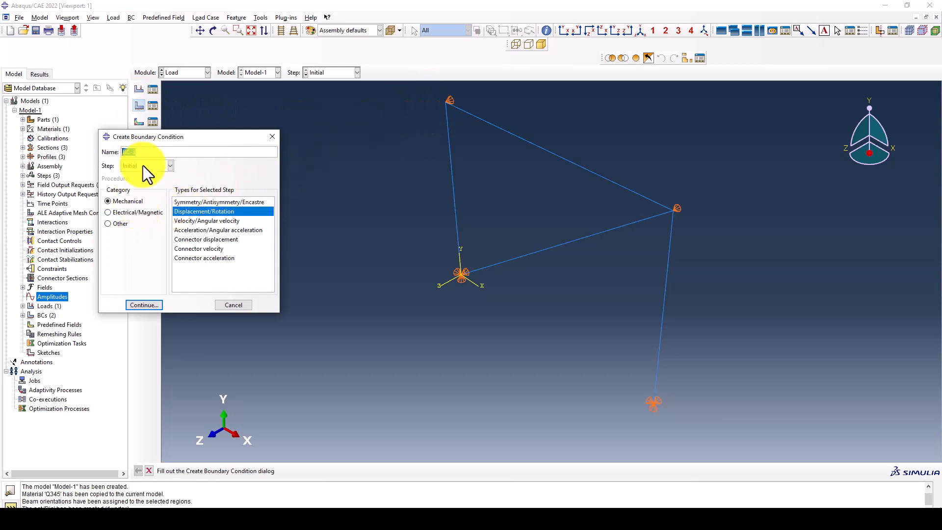
left_click(143, 166)
left_click(137, 191)
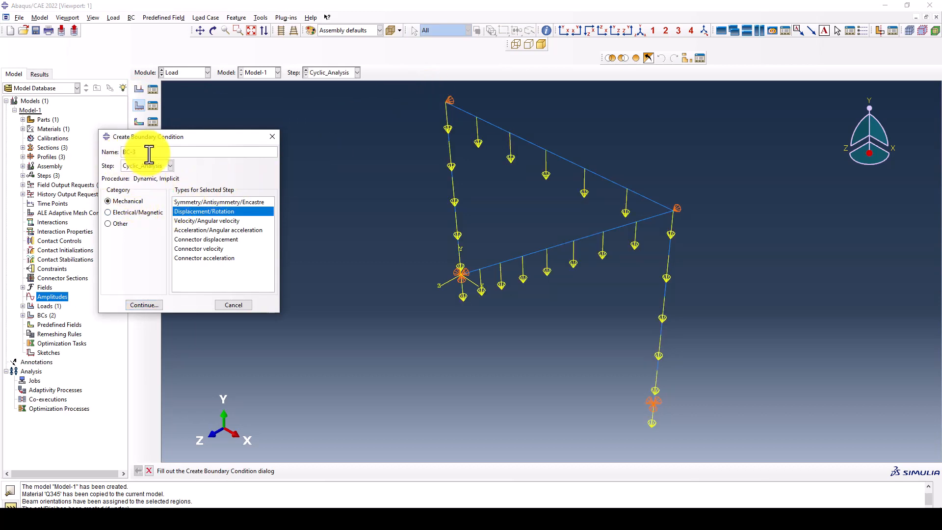
left_click_drag(149, 154, 125, 154)
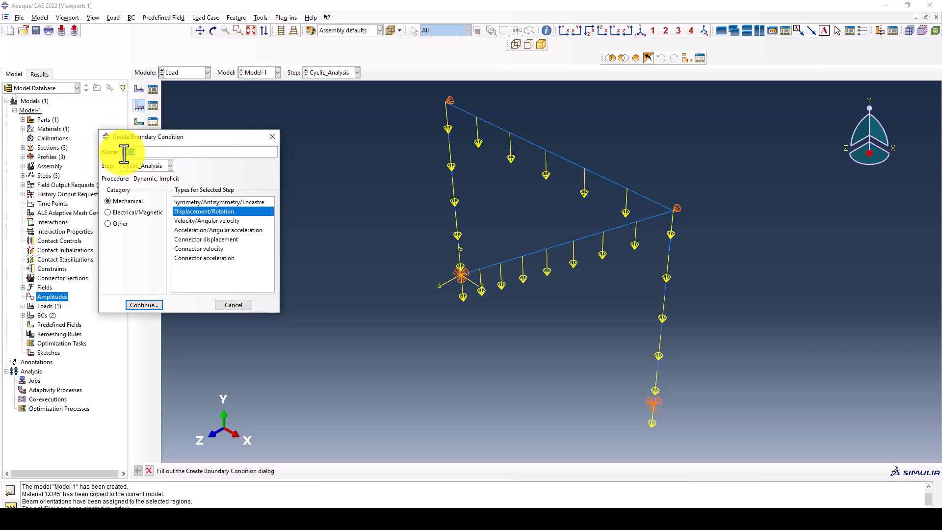
key("BackSpace")
left_click(152, 304)
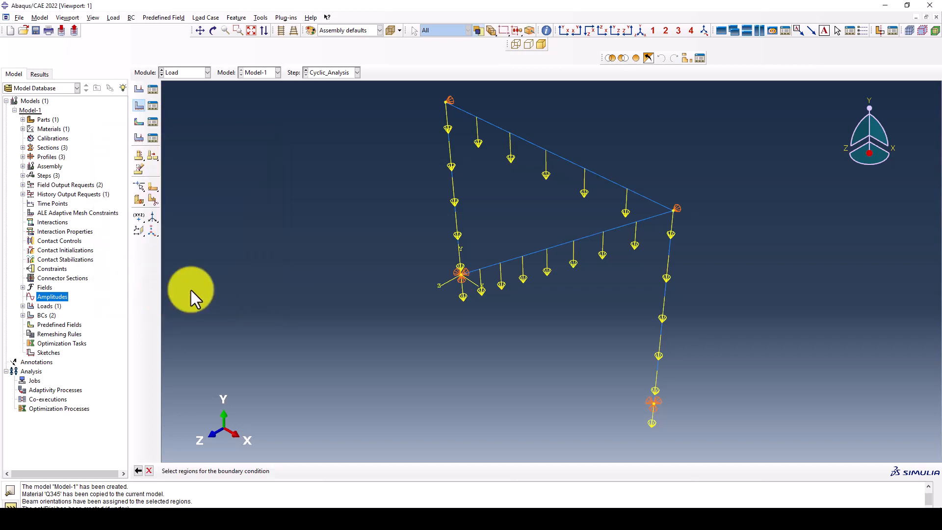
left_click(867, 471)
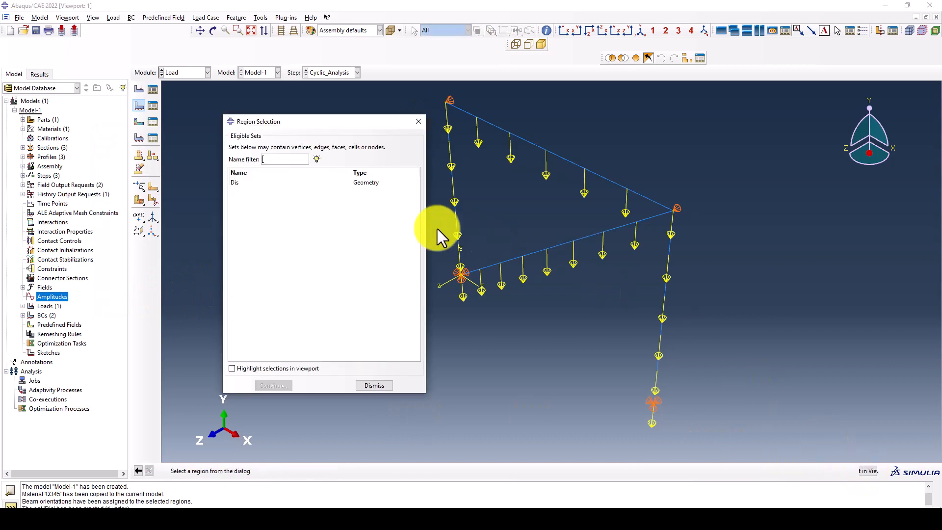
left_click(267, 183)
left_click(278, 385)
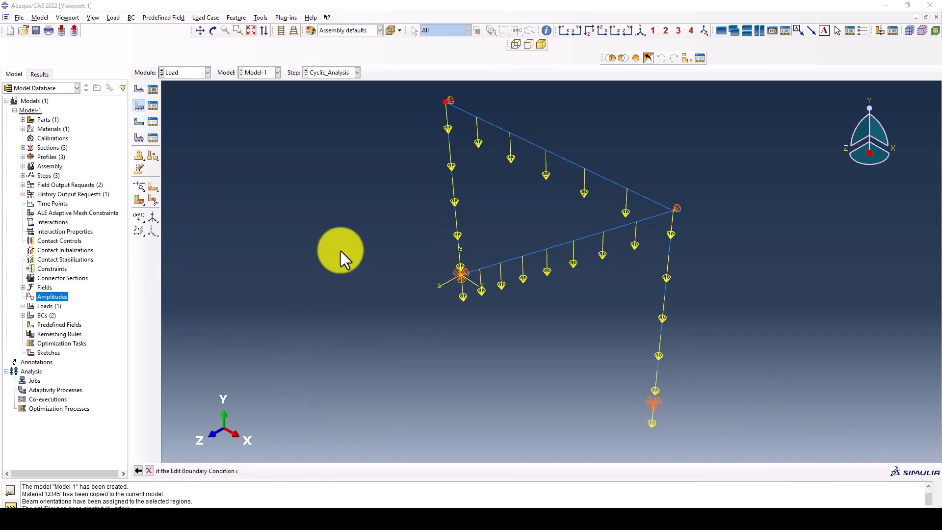
left_click(189, 261)
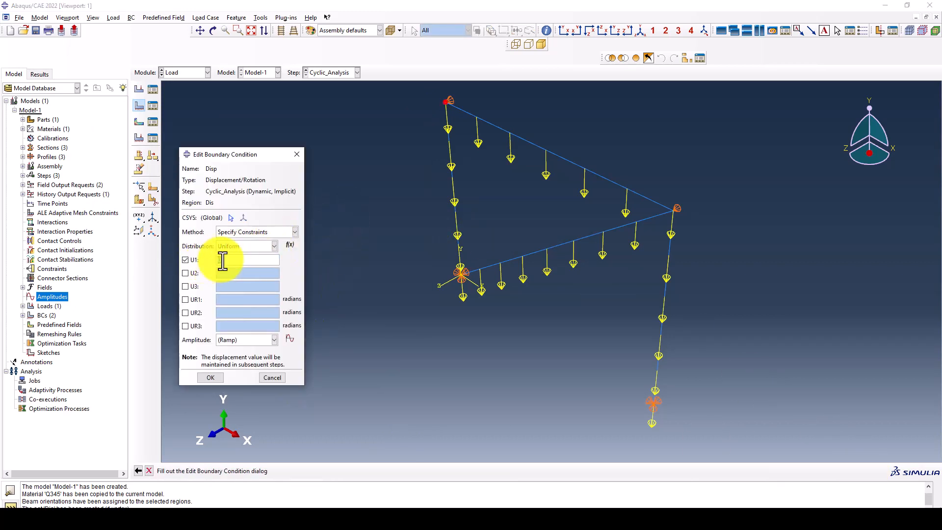
type("1")
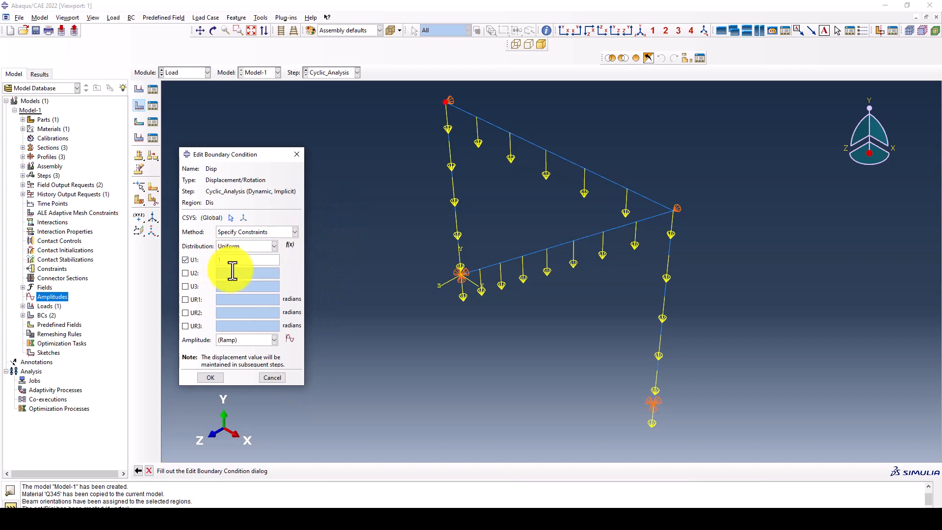
- Start a tabular amplitude and copy the time–amplitude columns A:B from Book1.xlsx
left_click(292, 339)
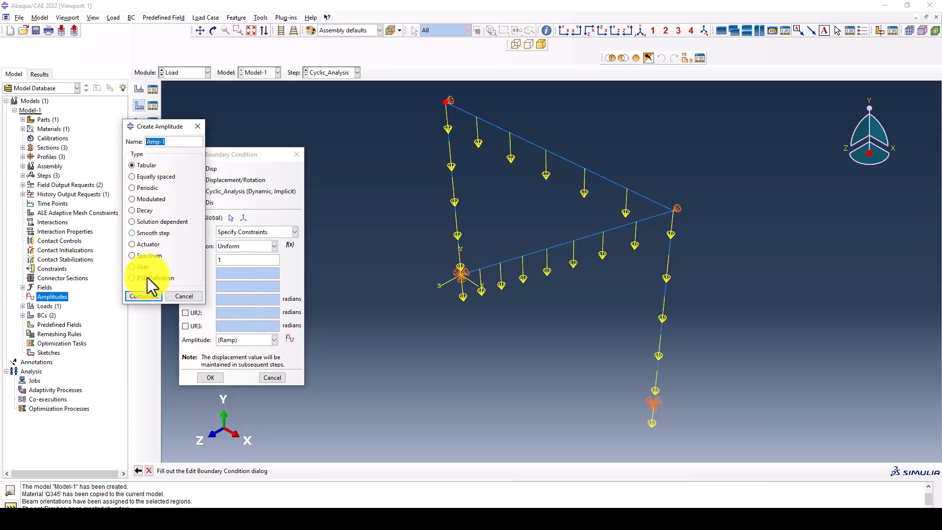
left_click(147, 293)
left_click(137, 515)
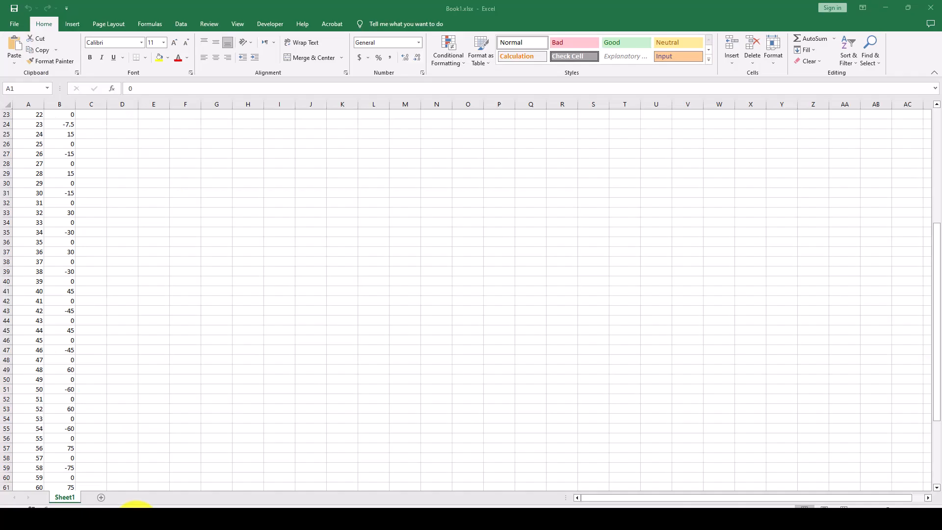
scroll(65, 216, "up", 3)
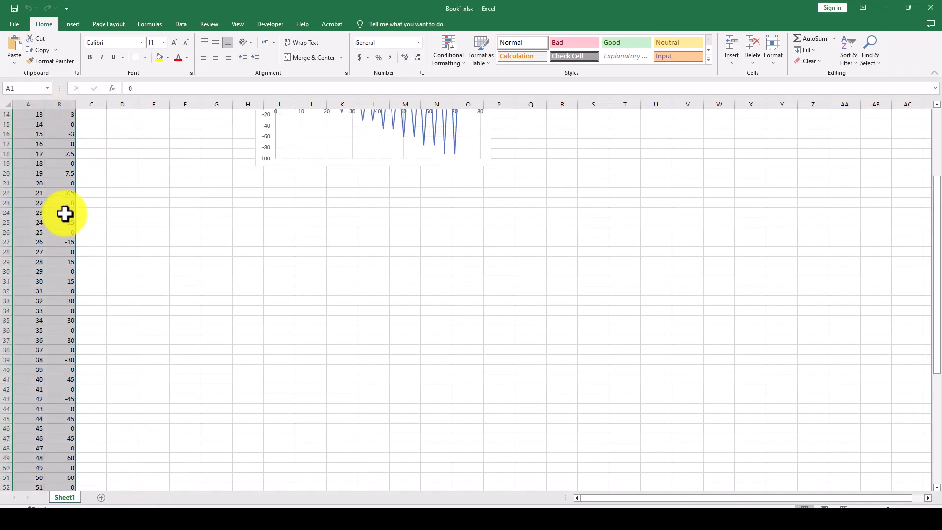
right_click(53, 163)
left_click(80, 204)
scroll(40, 134, "up", 5)
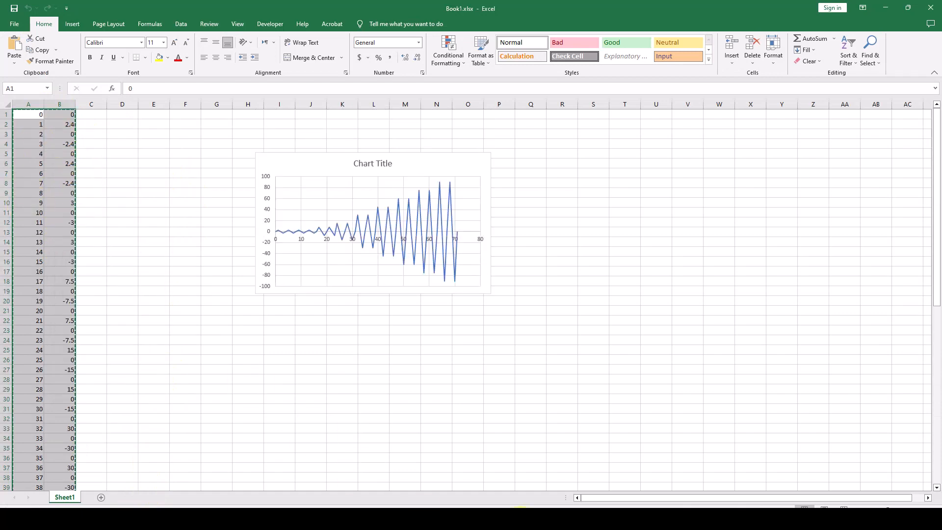
- Paste the cyclic time–amplitude data into the Amp-1 table and save it
left_click(373, 514)
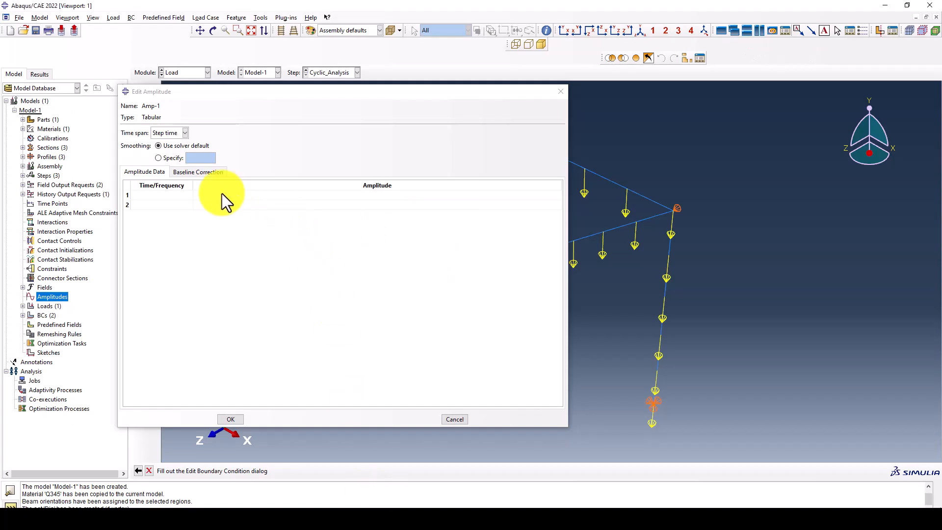
right_click(160, 199)
left_click(179, 225)
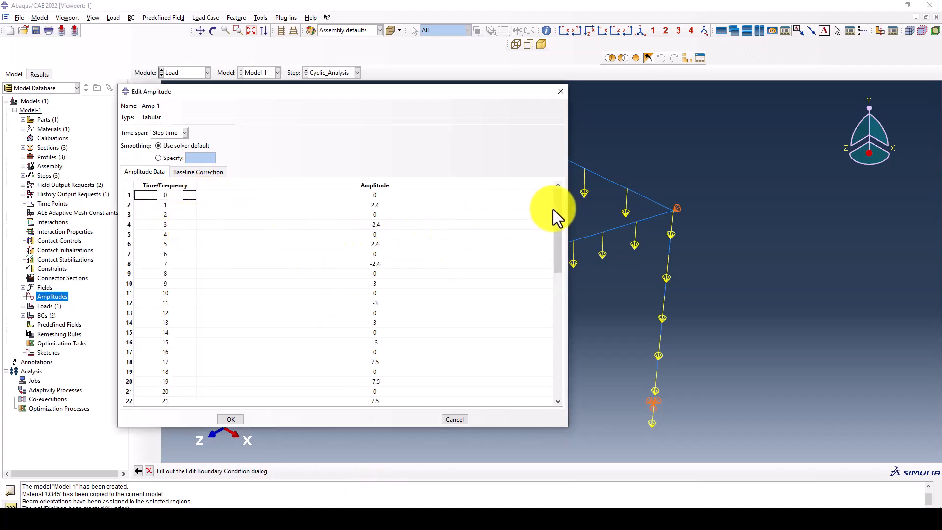
left_click_drag(559, 233, 498, 357)
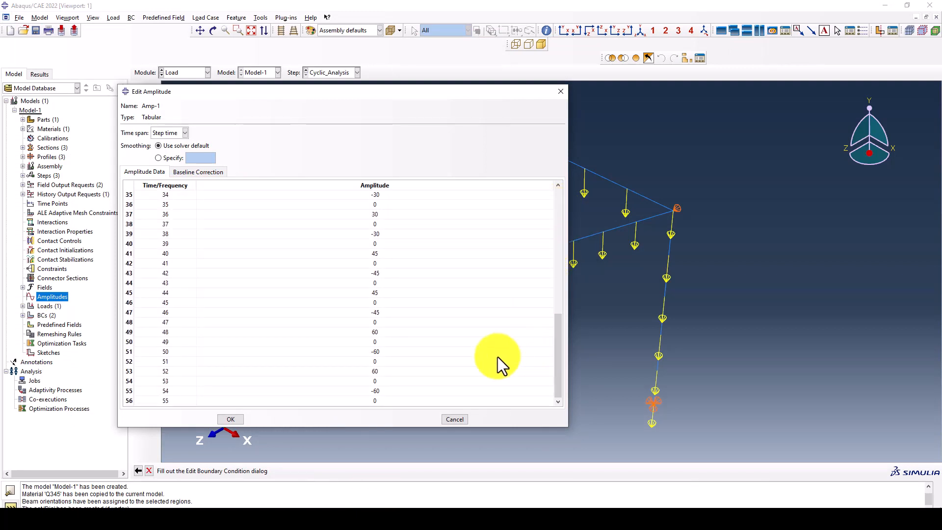
left_click(230, 419)
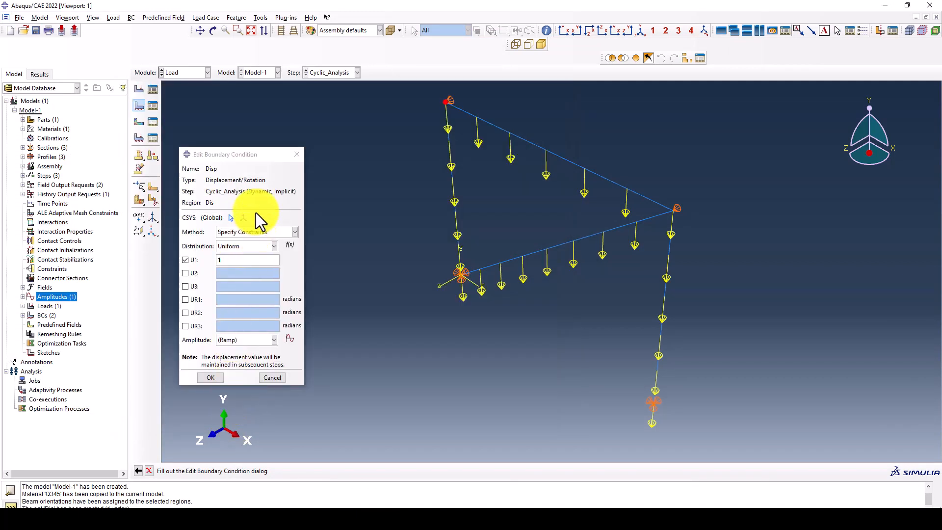
- Drive the Disp boundary condition with amplitude Amp-1
left_click(234, 340)
left_click(233, 360)
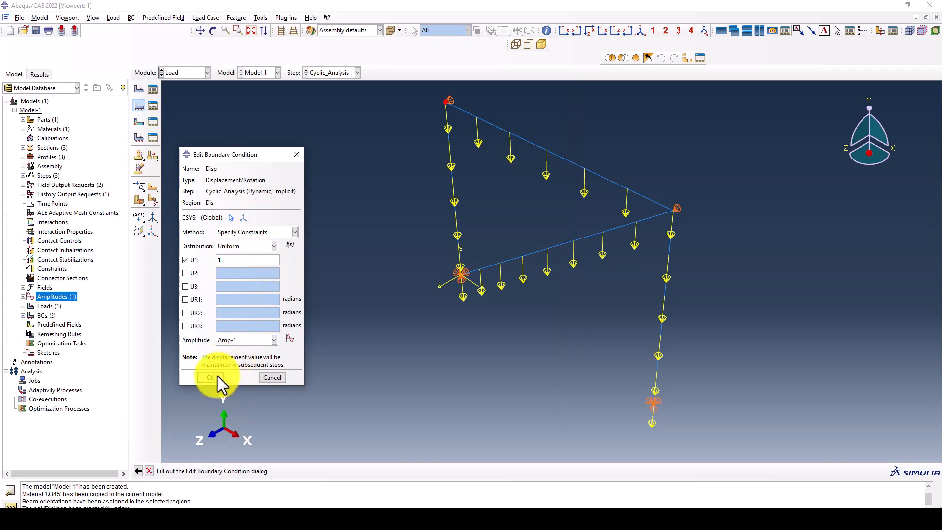
left_click(217, 376)
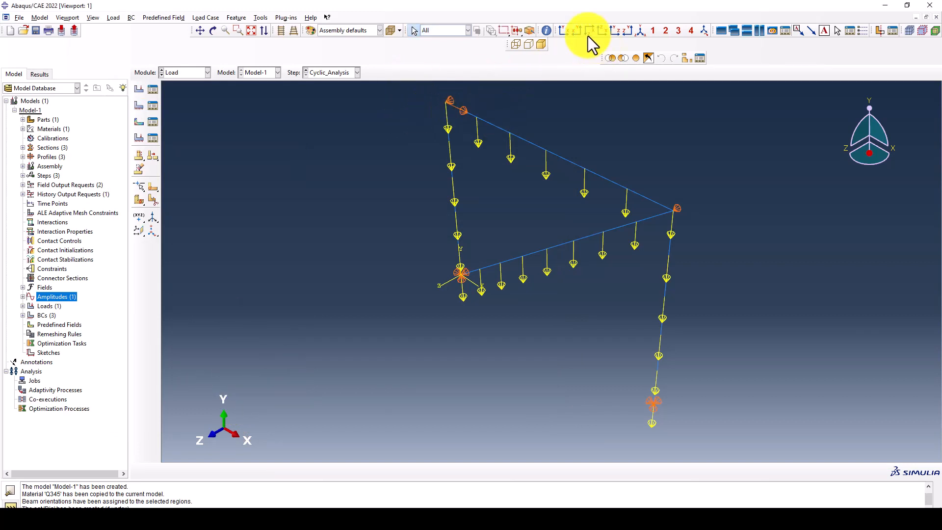
- In the Mesh module, seed the frame part with global size 200
left_click(177, 74)
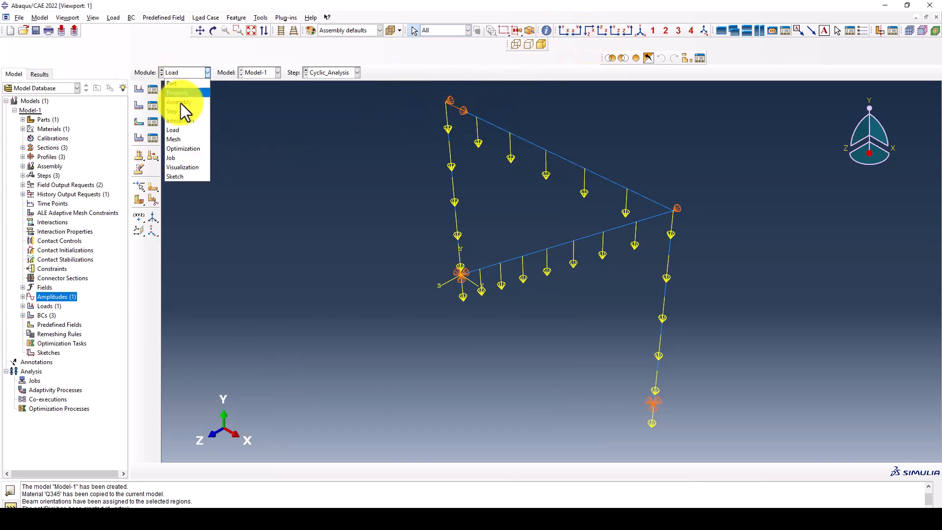
left_click(185, 140)
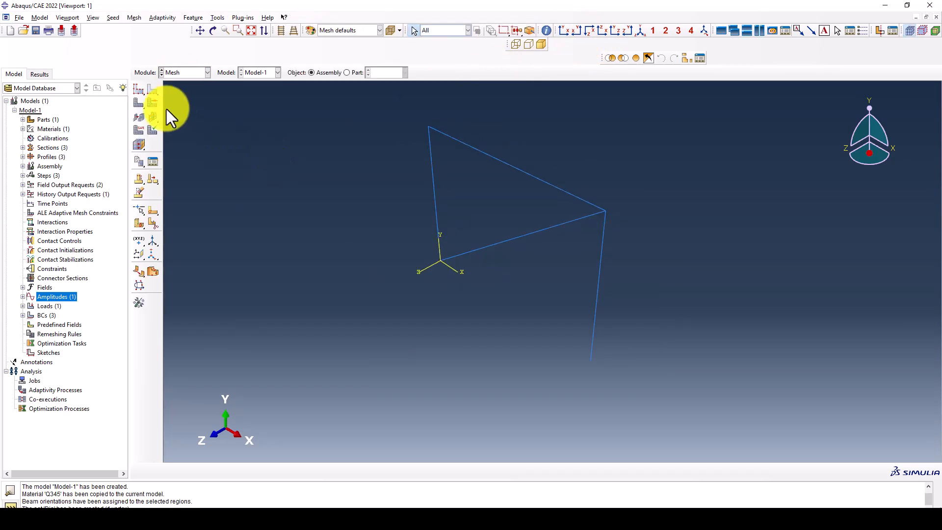
left_click(140, 88)
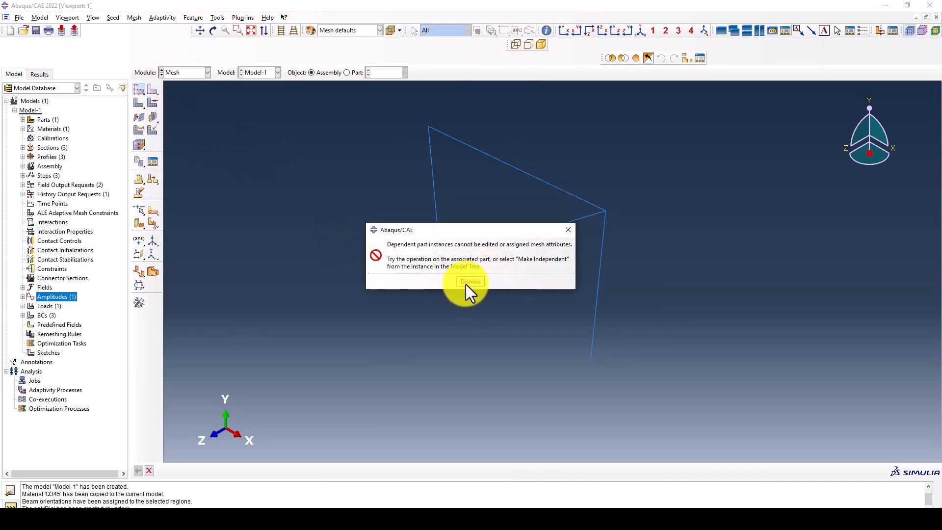
left_click(469, 281)
left_click(347, 72)
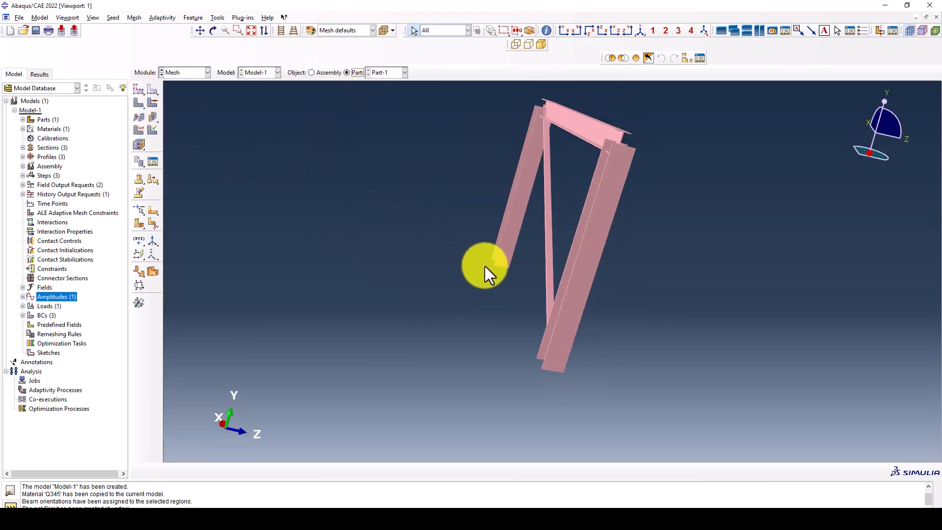
left_click(143, 93)
left_click_drag(188, 225, 326, 182)
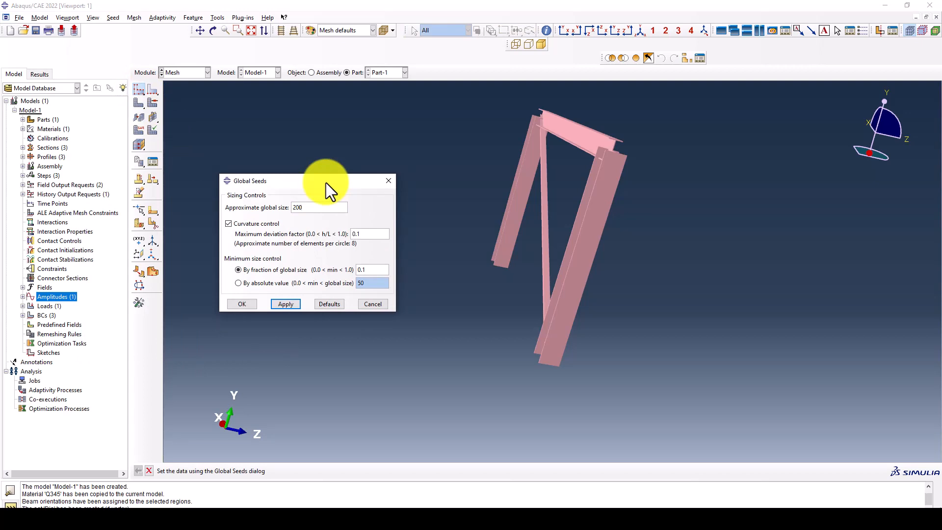
left_click(292, 305)
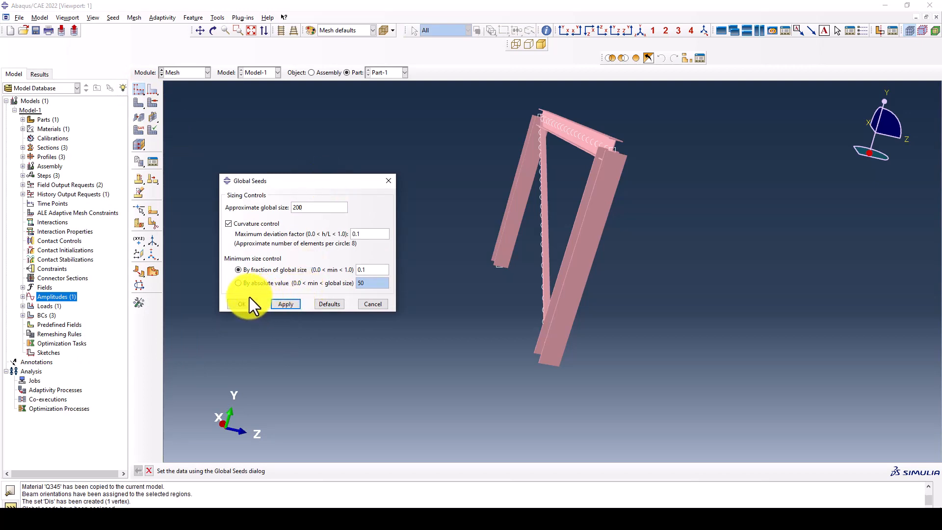
left_click(248, 302)
- Mesh the frame part into 75 elements and check part and assembly from the front
left_click(136, 105)
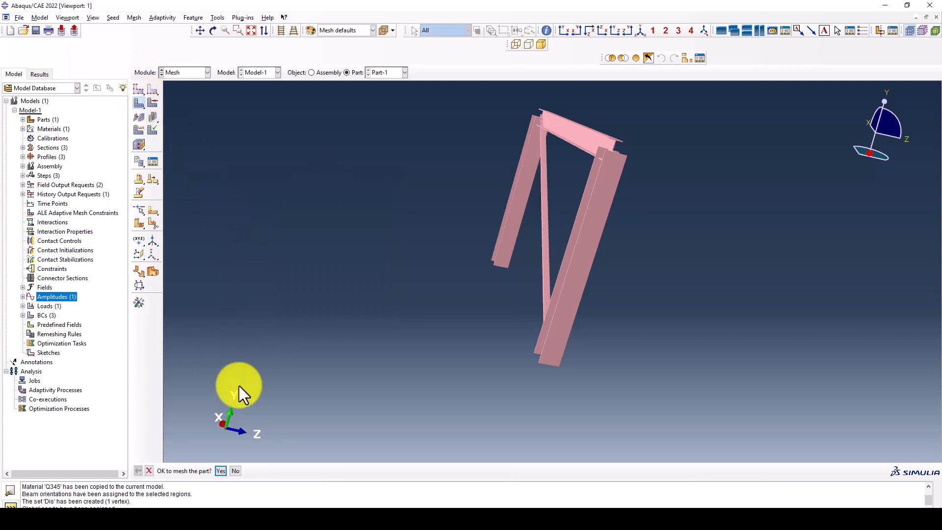
left_click(216, 468)
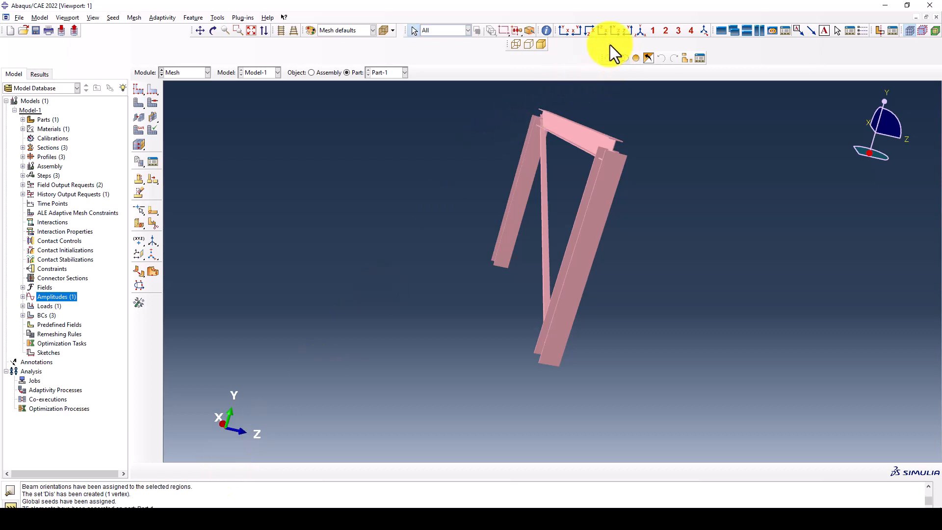
left_click(564, 31)
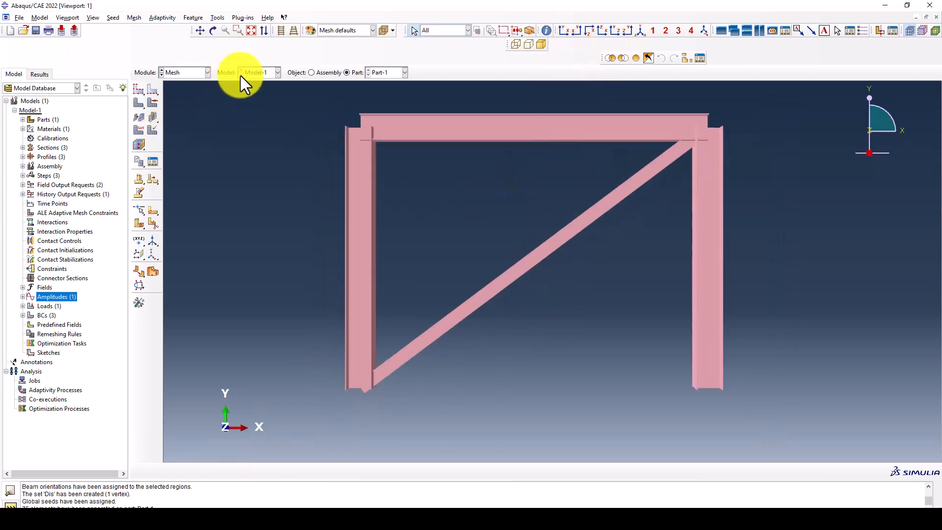
left_click(322, 72)
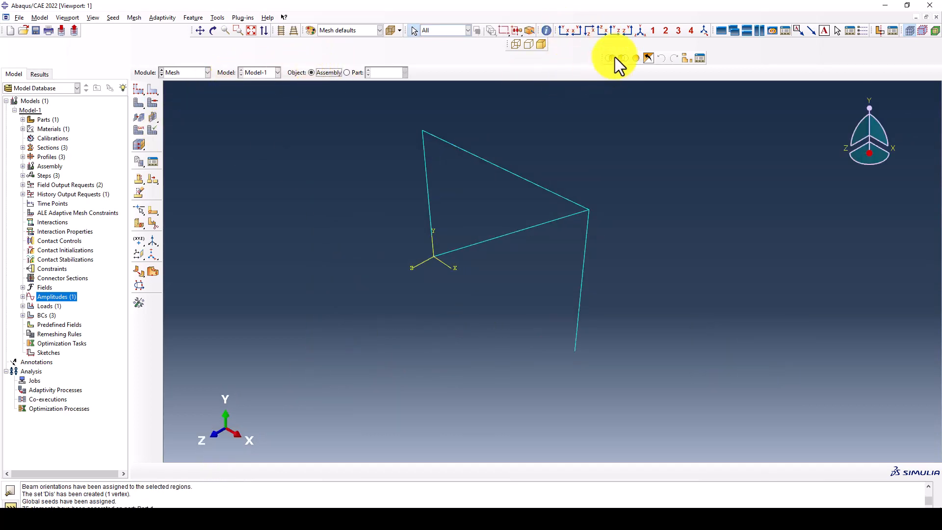
left_click(562, 31)
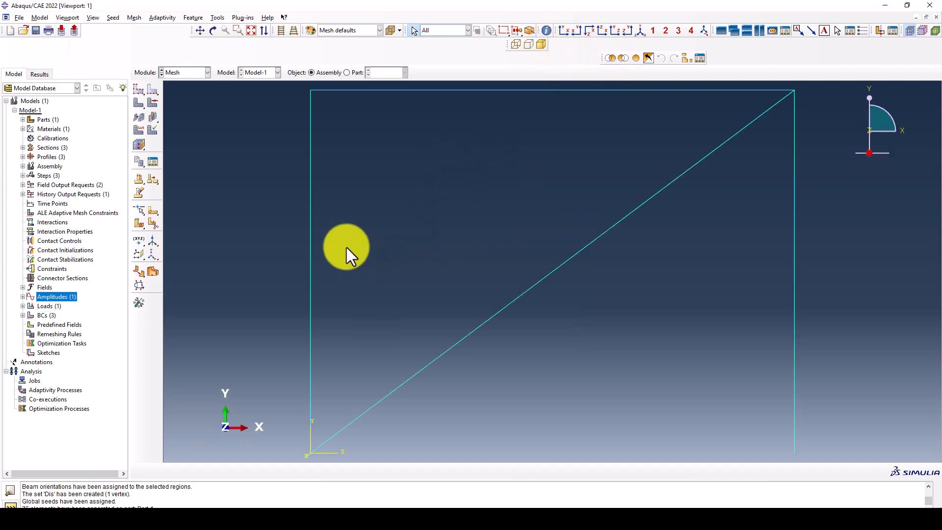
left_click(187, 74)
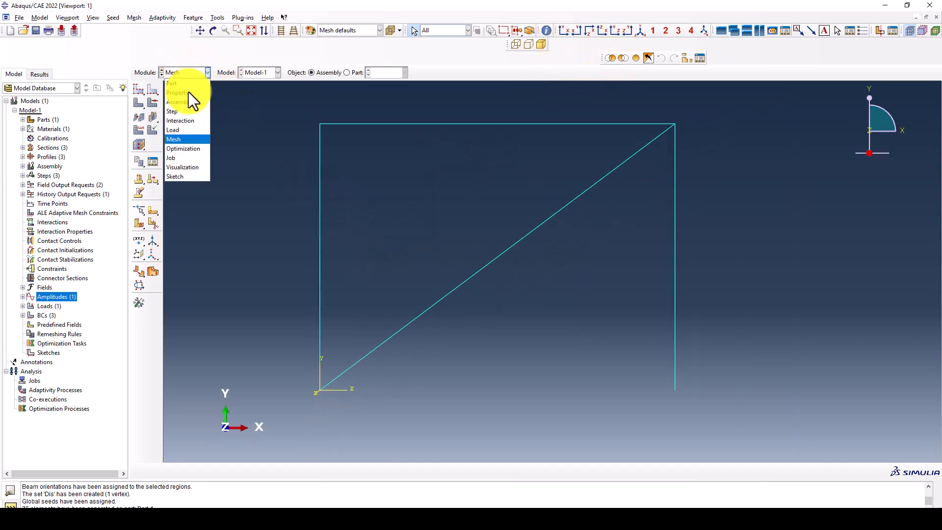
left_click(190, 157)
- Create an analysis job named DB_Frame for Model-1
left_click(153, 77)
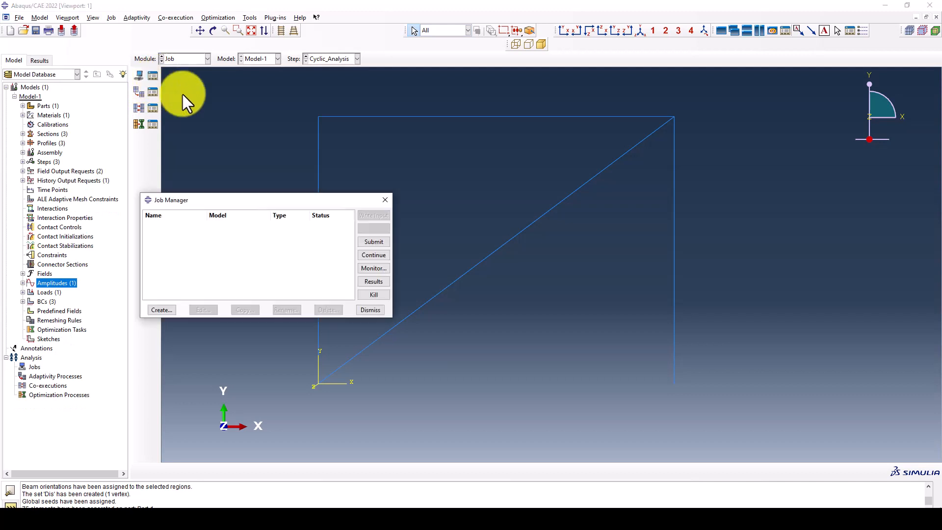
left_click(165, 309)
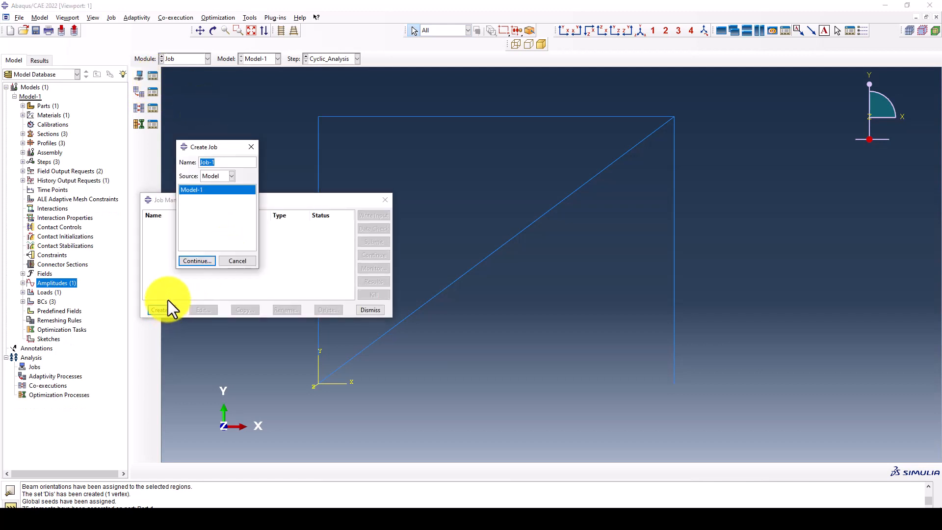
type("DB_Frame")
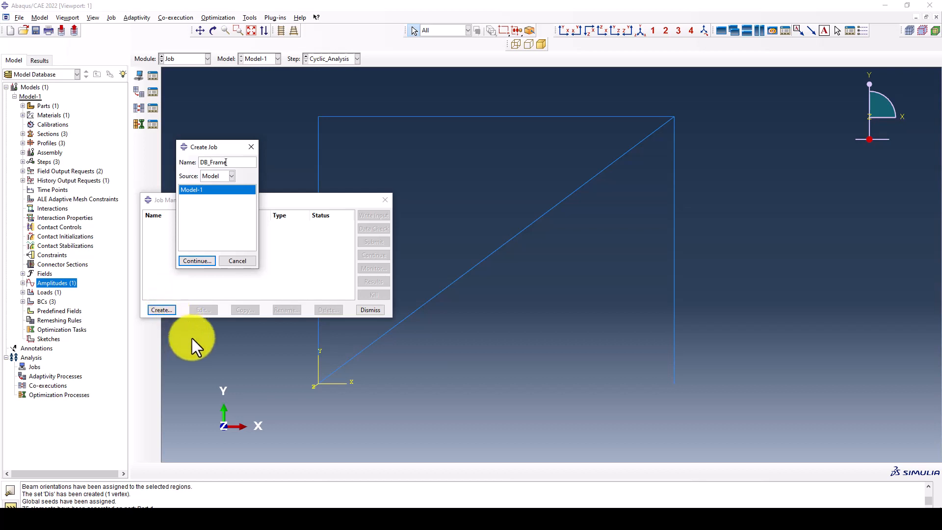
left_click(209, 260)
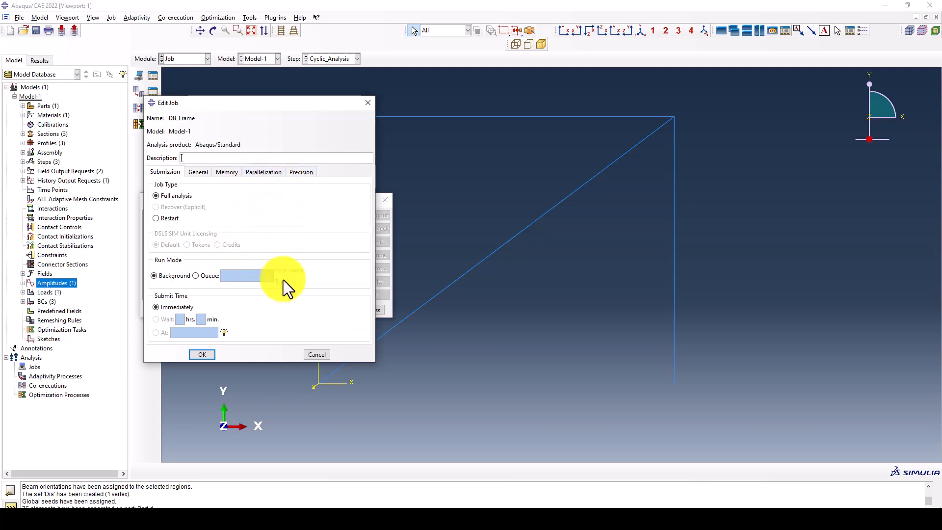
left_click(209, 355)
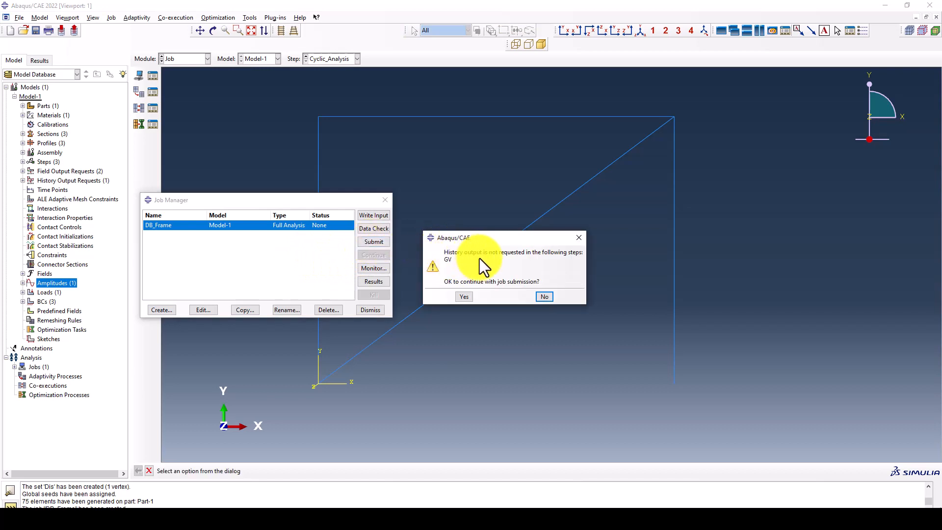
- Submit DB_Frame past the history-output warning and follow it in the job monitor
left_click(462, 296)
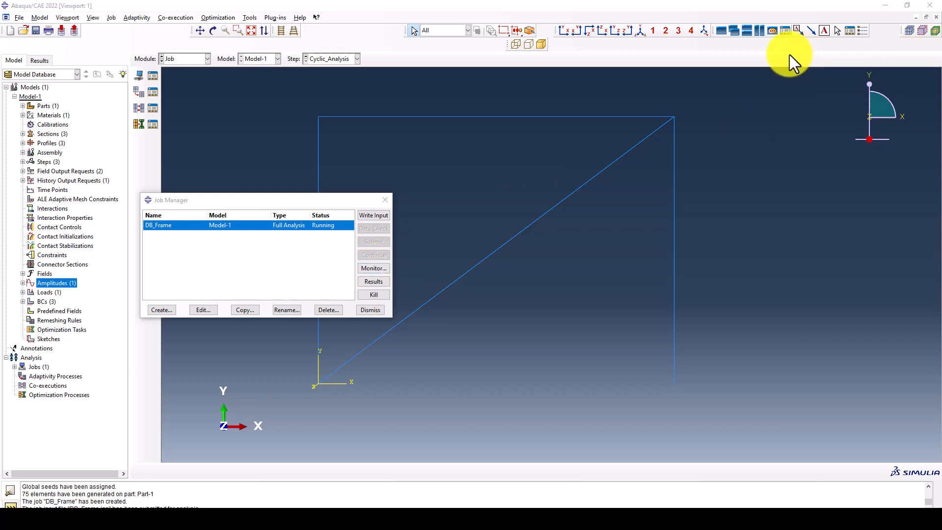
left_click(365, 267)
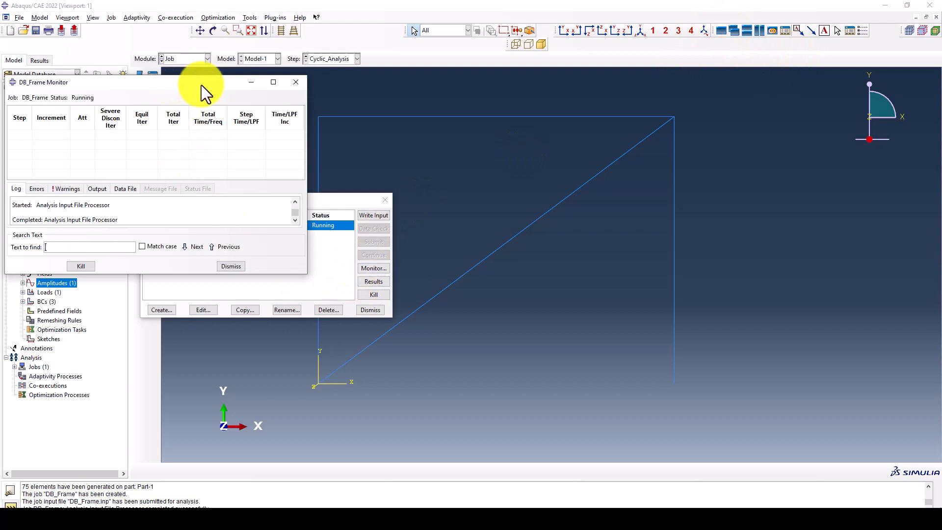
left_click_drag(201, 84, 318, 89)
left_click_drag(227, 86, 200, 75)
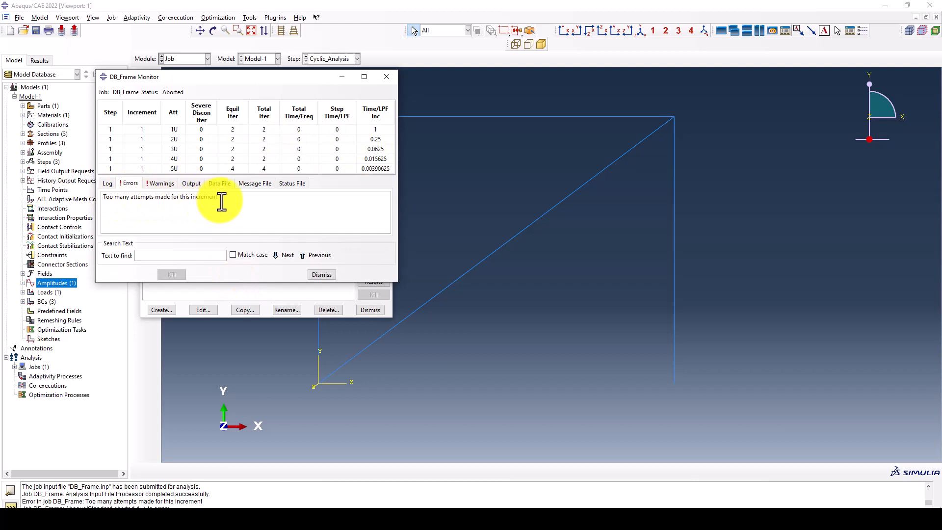
- Read the 'Too many attempts made for this increment' errors and close the DB_Frame monitor
left_click(134, 184)
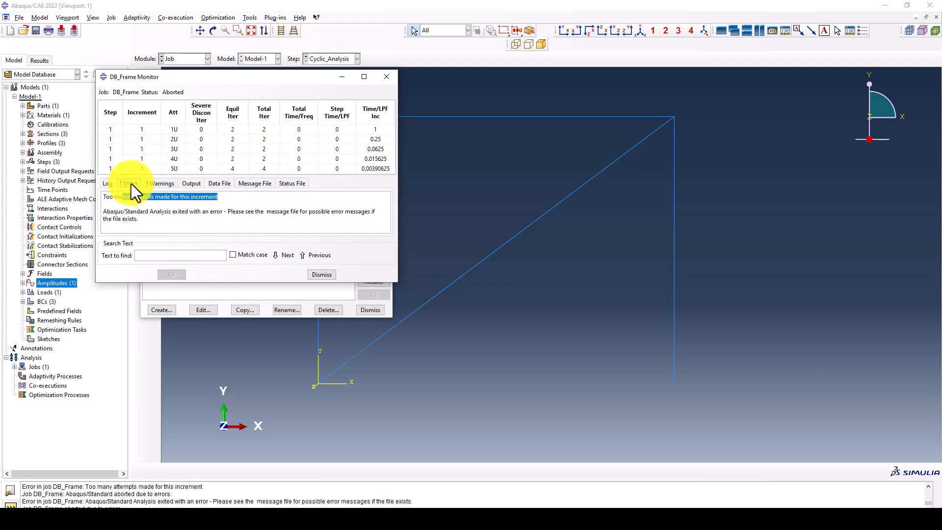
left_click(137, 202)
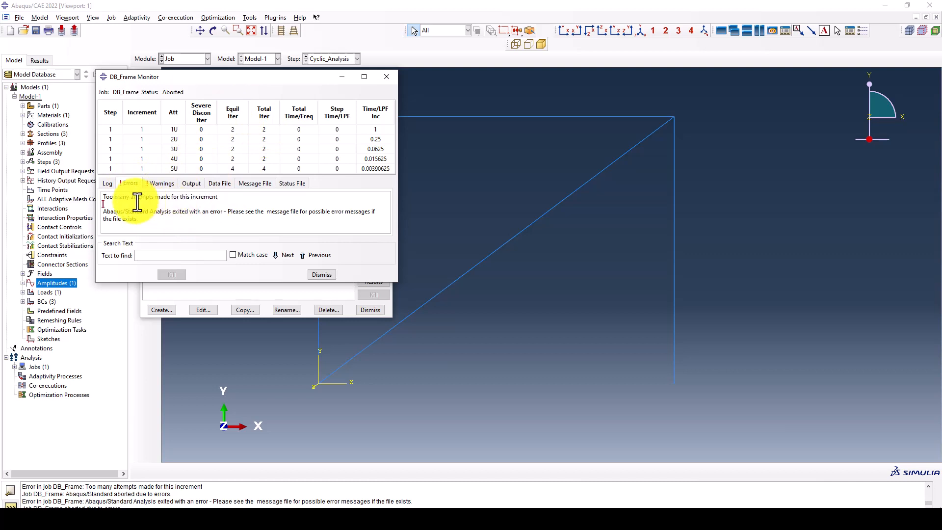
left_click_drag(105, 197, 219, 196)
left_click(232, 207)
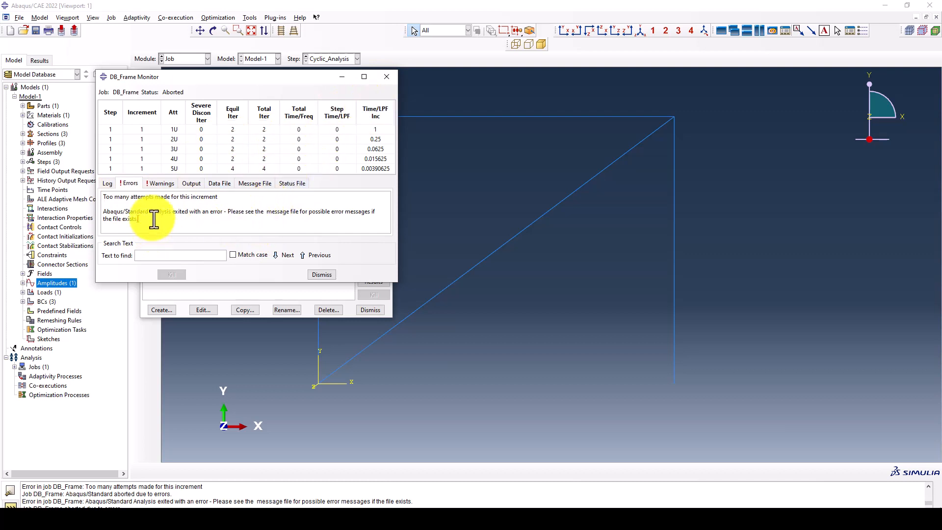
left_click_drag(152, 219, 106, 195)
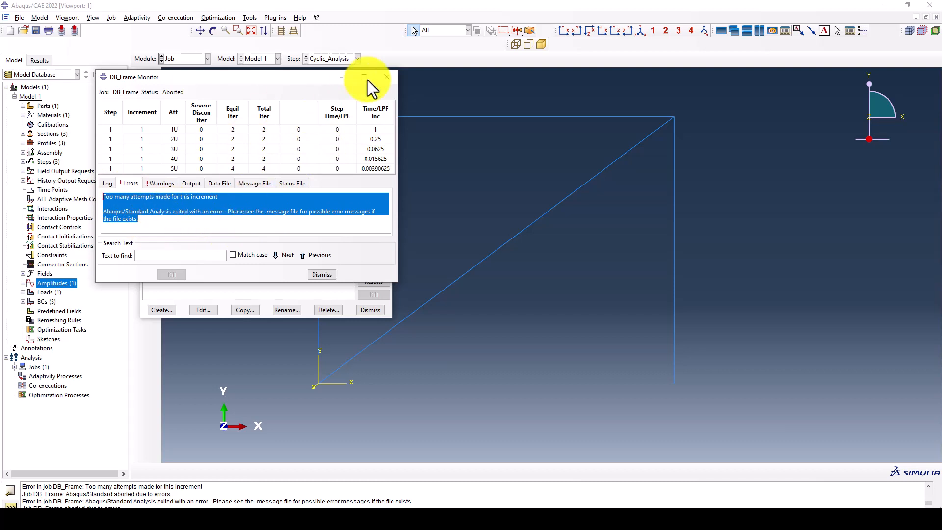
left_click(386, 77)
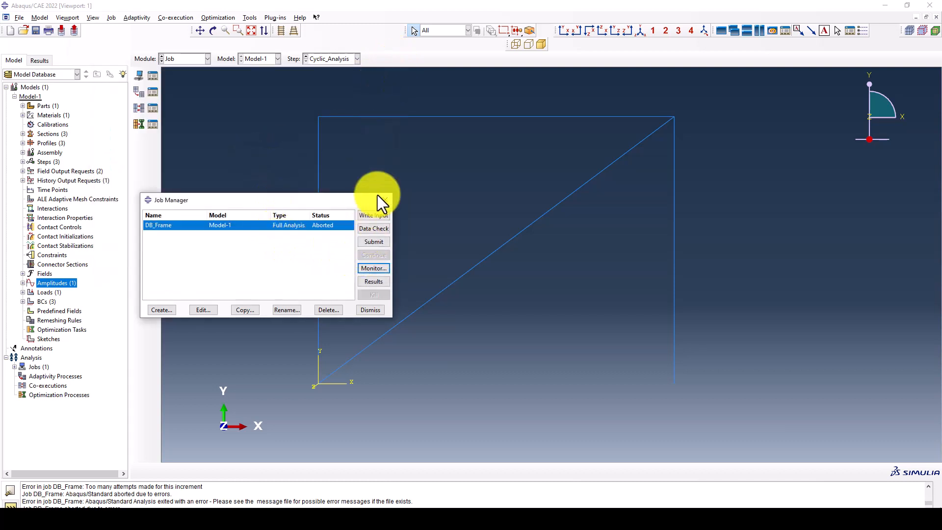
left_click(184, 58)
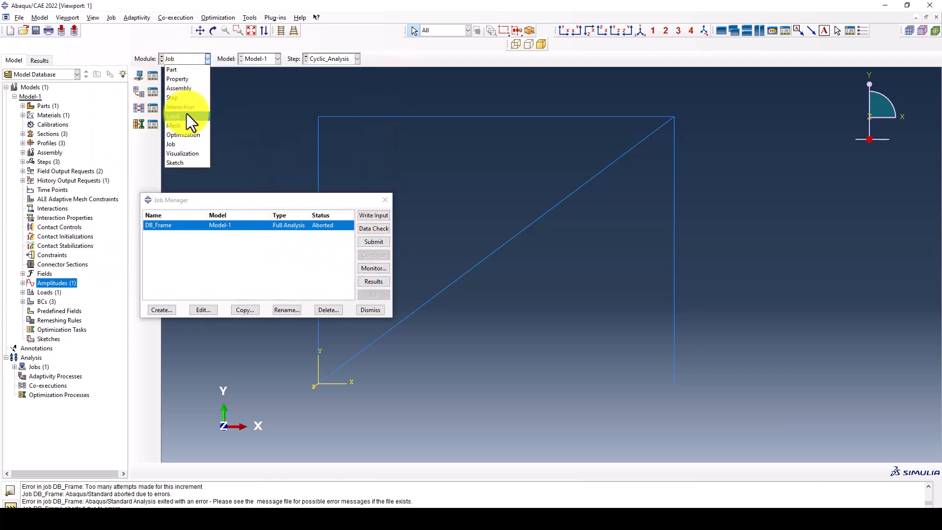
- In the Step module, reopen and re-confirm the GV step settings
left_click(181, 98)
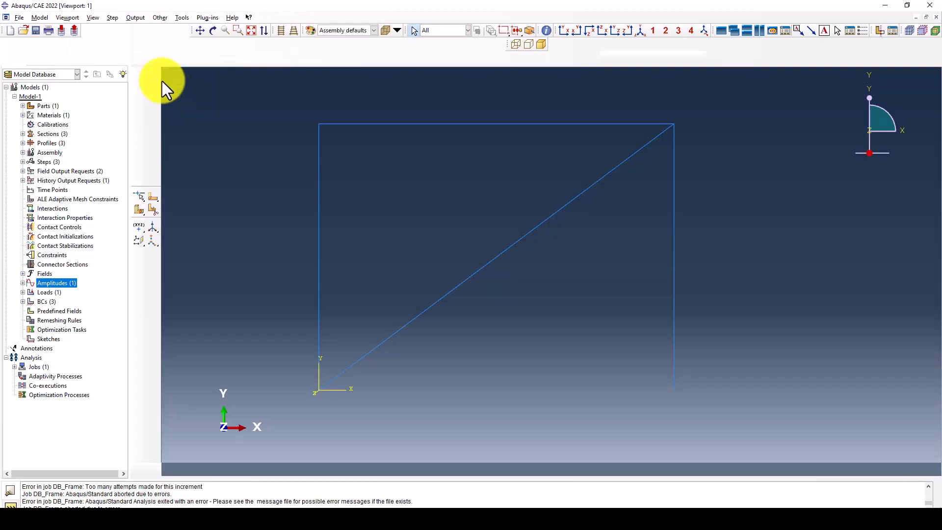
left_click(153, 90)
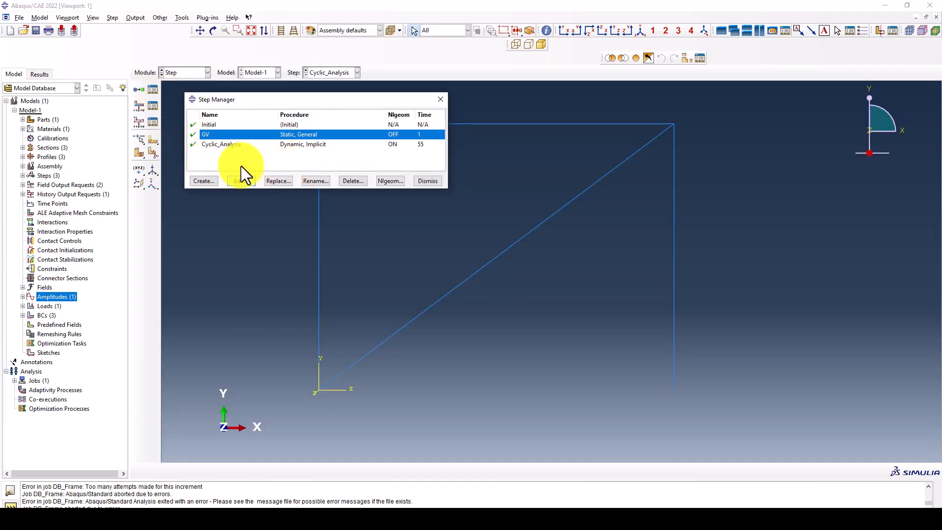
left_click(240, 180)
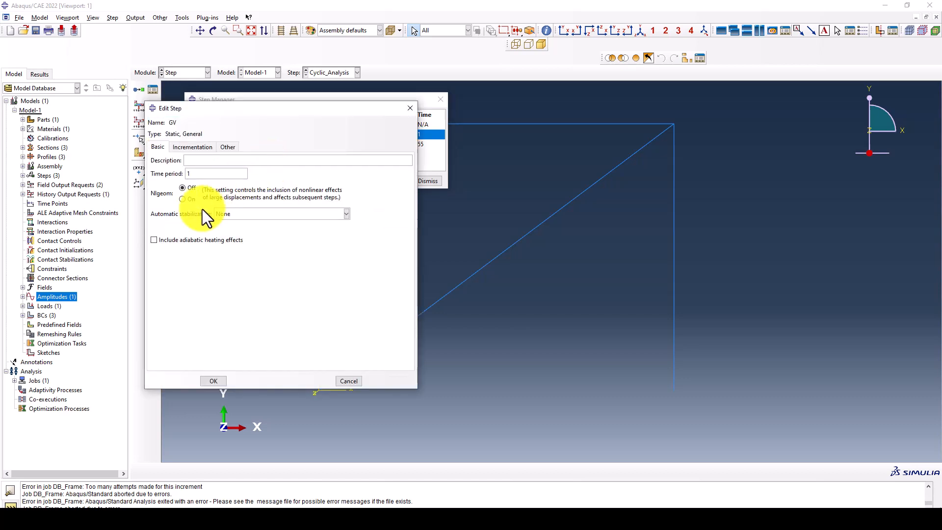
left_click(213, 380)
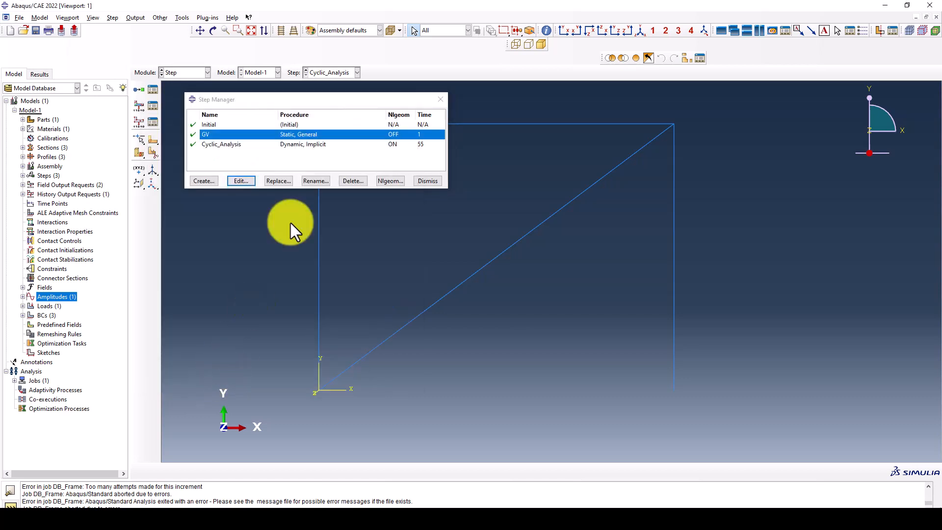
- Review the Cyclic_Analysis step's incrementation settings, keep them, and close the step list
left_click(311, 145)
left_click(246, 180)
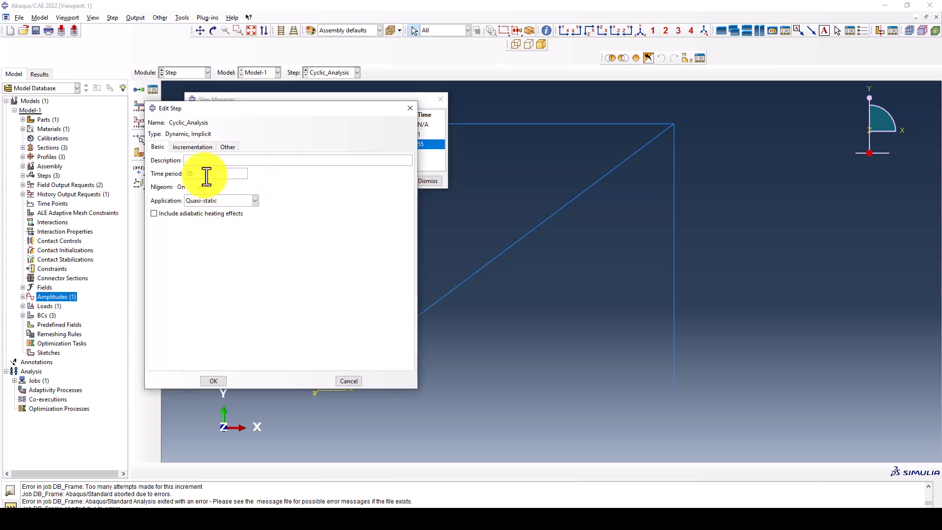
left_click(192, 147)
left_click(166, 147)
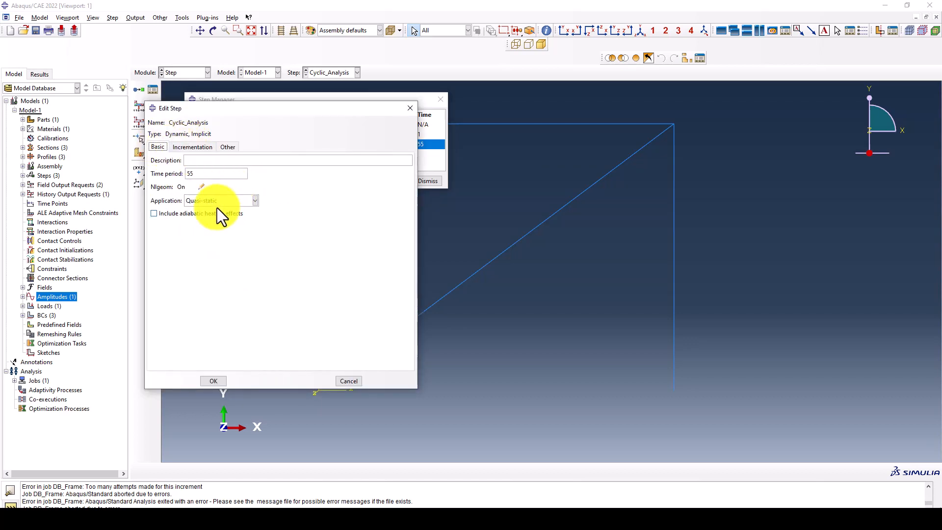
left_click(196, 146)
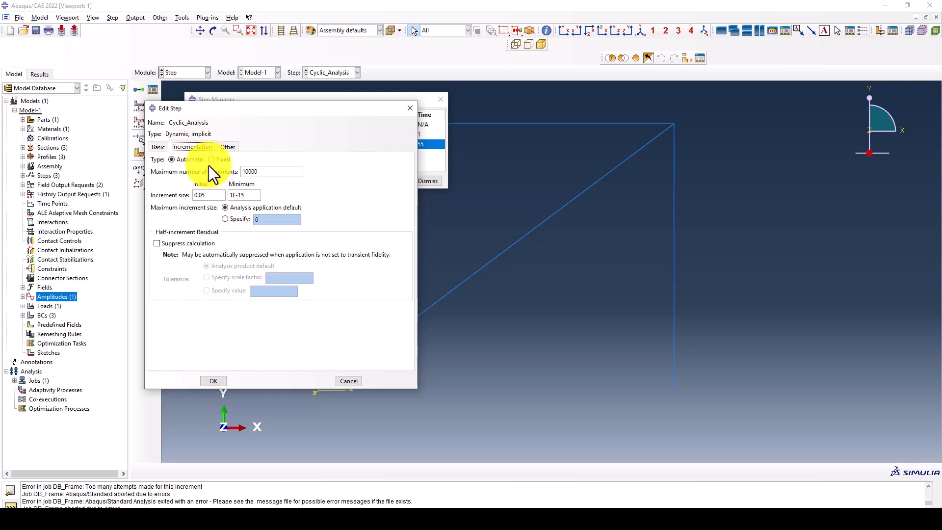
left_click(214, 381)
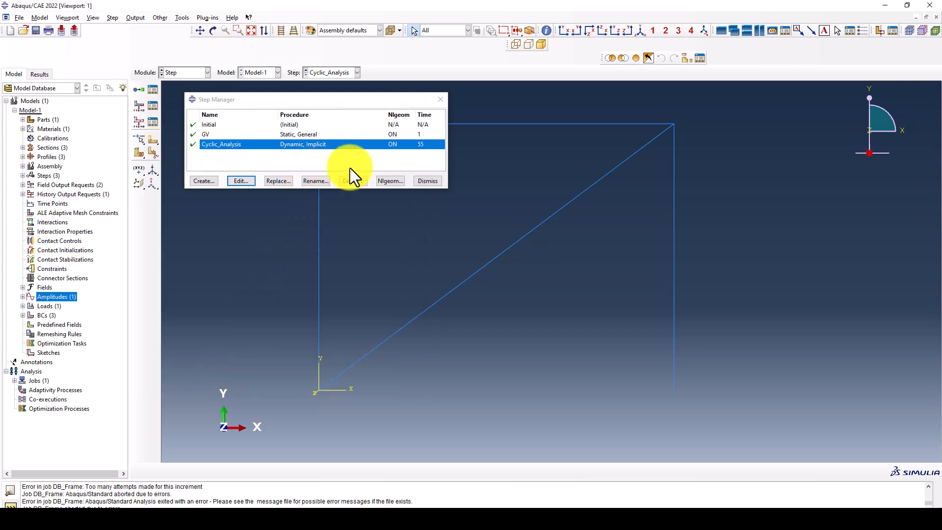
left_click(434, 183)
left_click(183, 72)
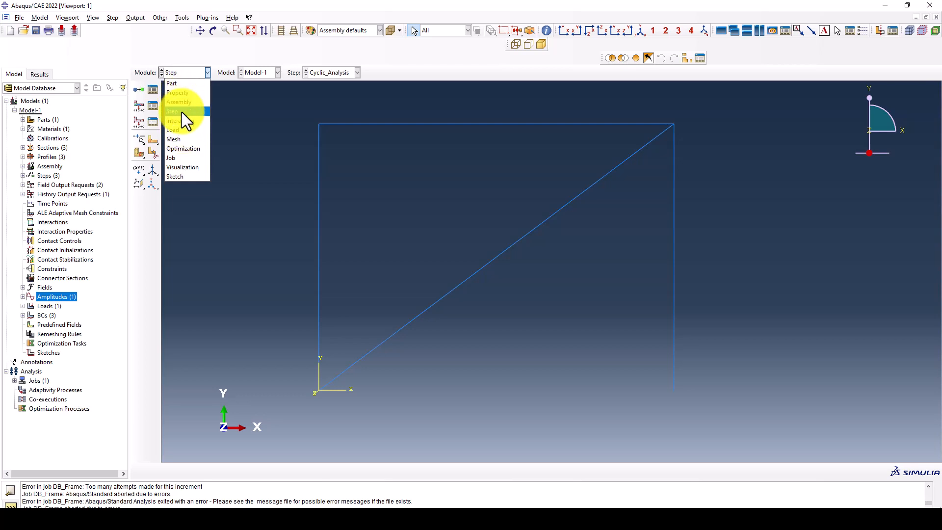
- In the Load module, delete the GV line load
left_click(182, 129)
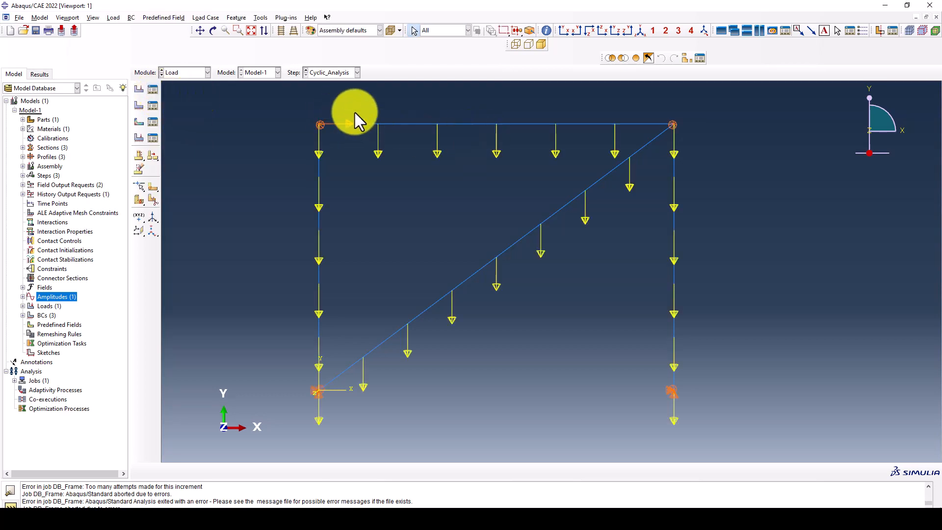
scroll(440, 200, "down", 2)
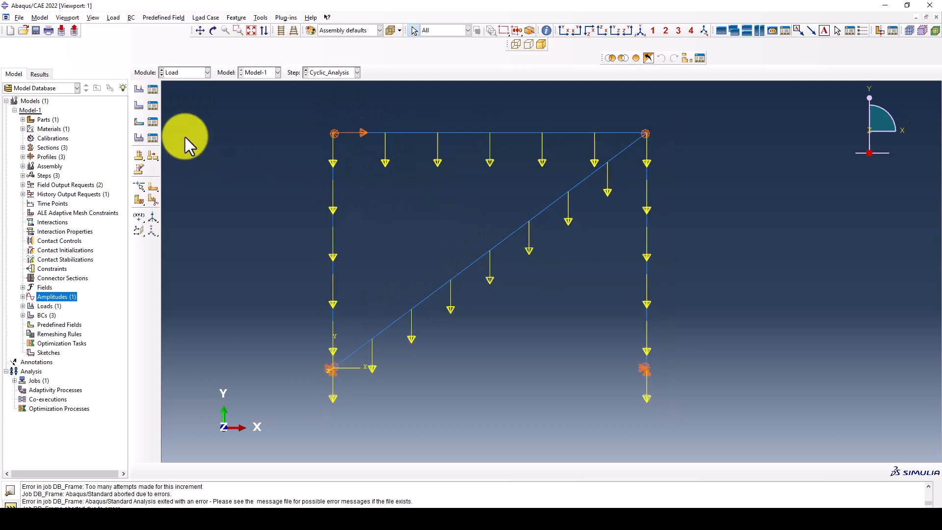
left_click(154, 93)
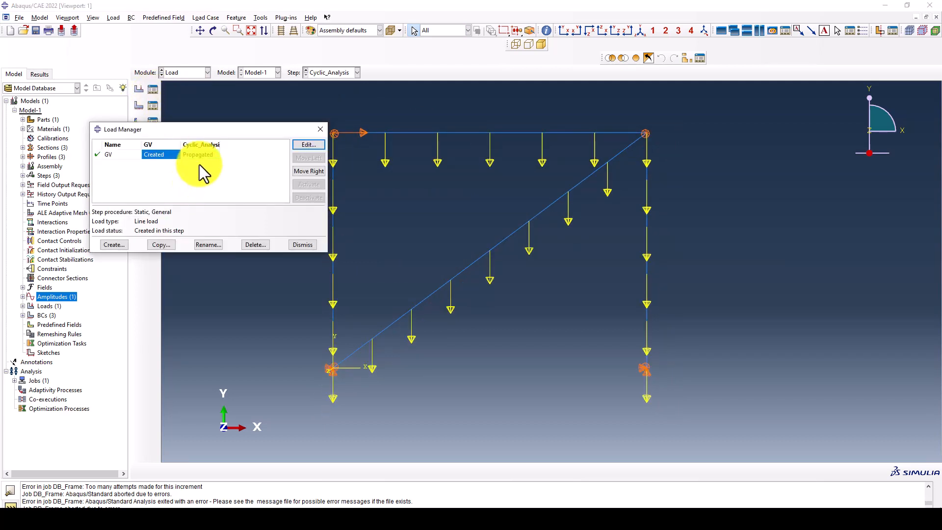
left_click(199, 155)
left_click(261, 241)
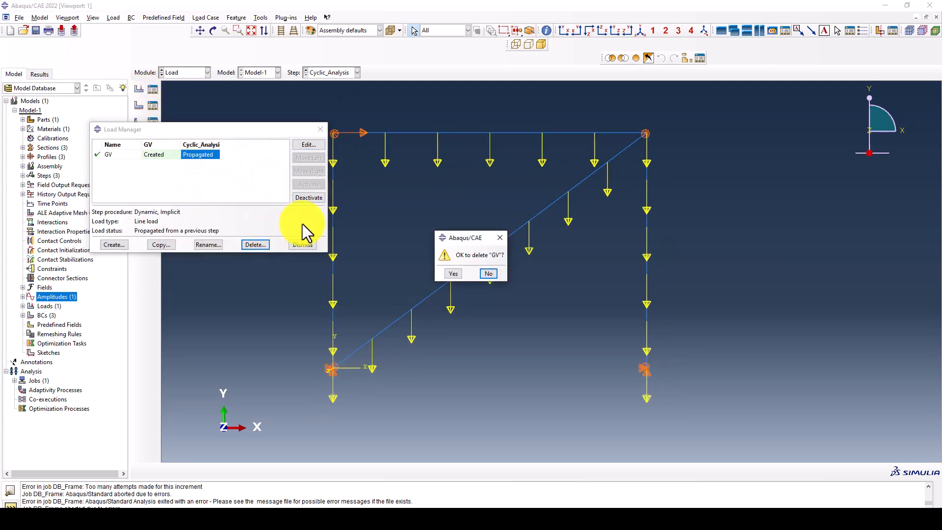
left_click(452, 275)
- Create gravity load GV with Component 2 = -9810
left_click(111, 244)
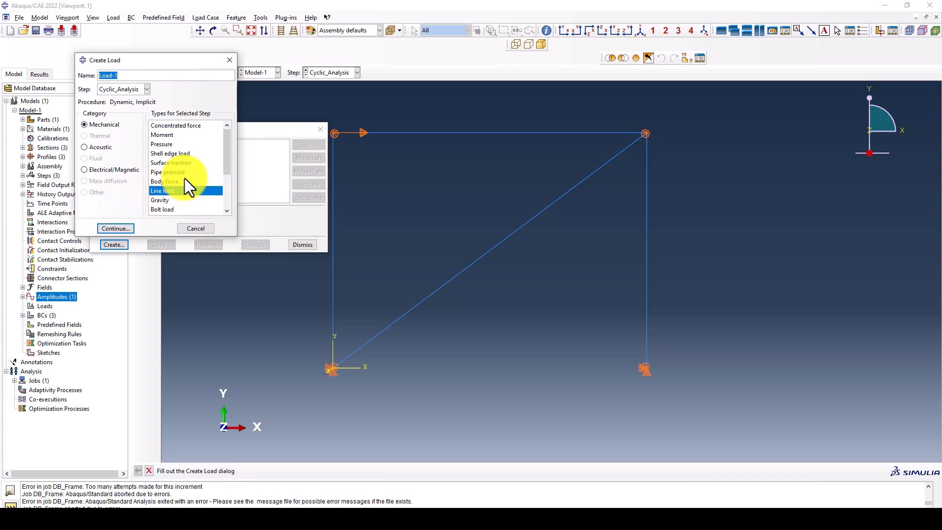
left_click(167, 200)
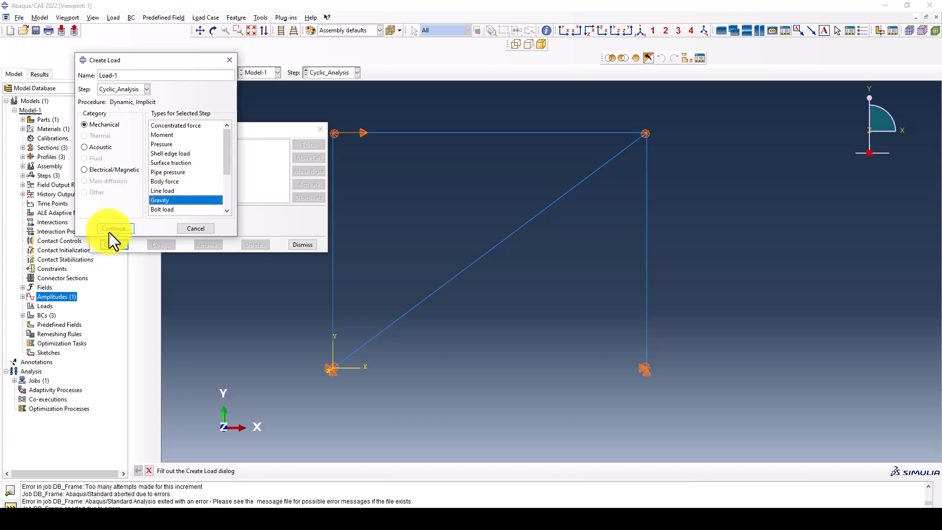
left_click_drag(126, 75, 91, 75)
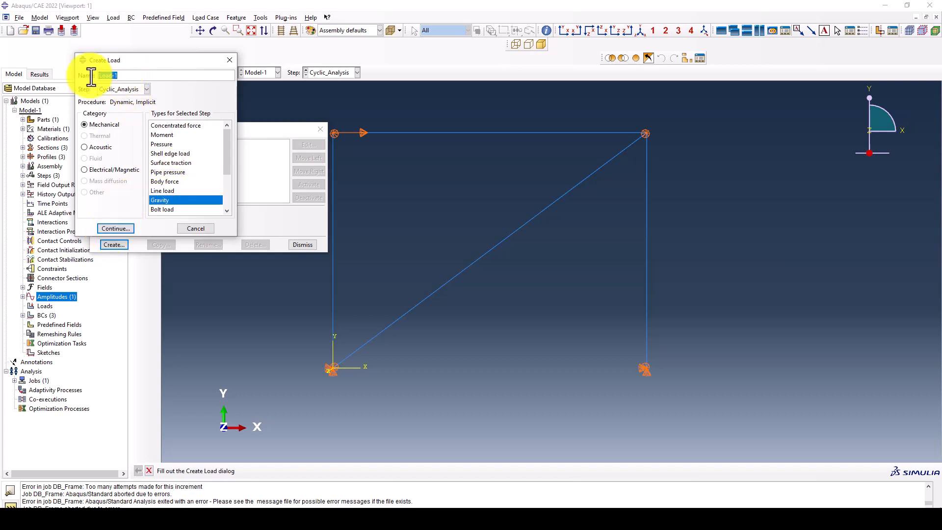
type("GV")
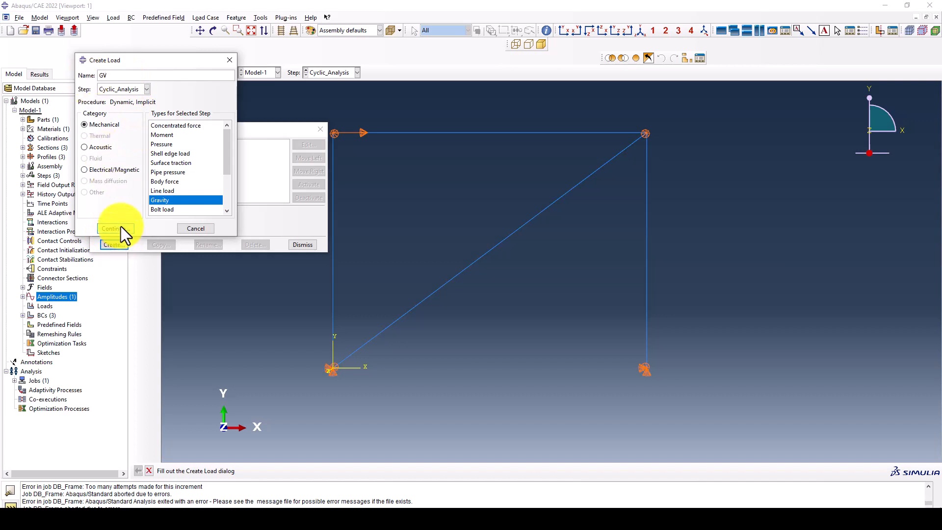
left_click(119, 226)
left_click_drag(75, 83, 237, 80)
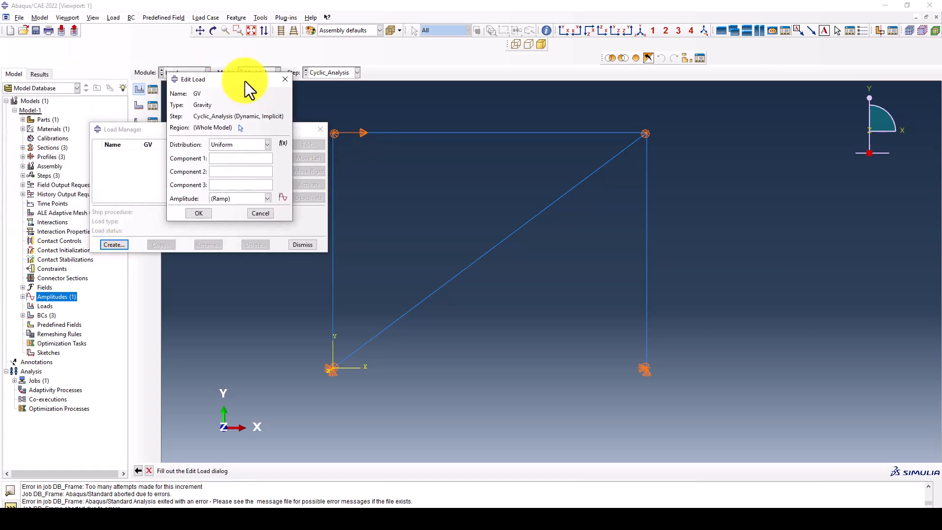
left_click(220, 171)
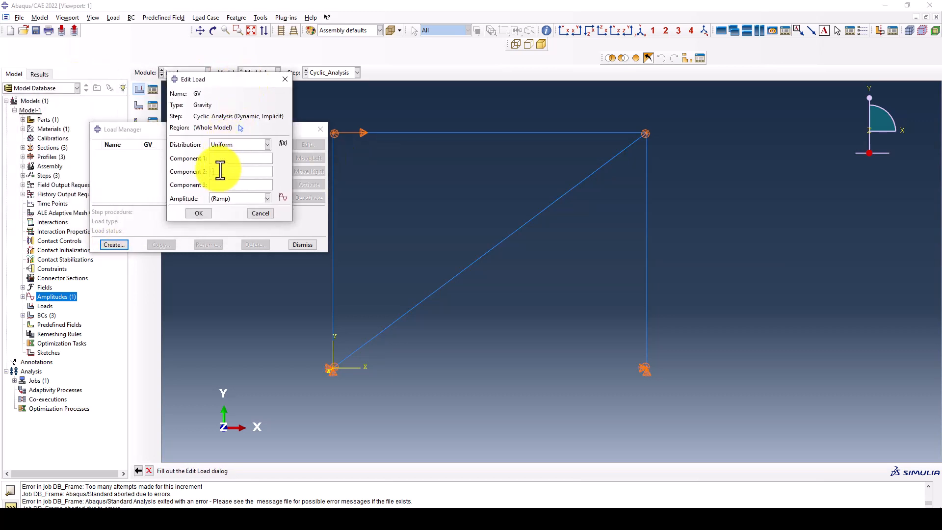
type("-9810")
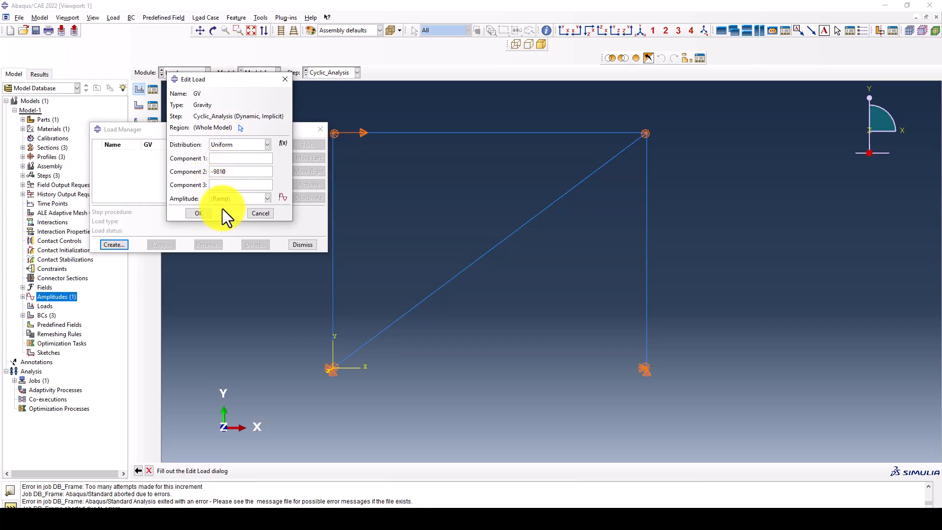
left_click(198, 213)
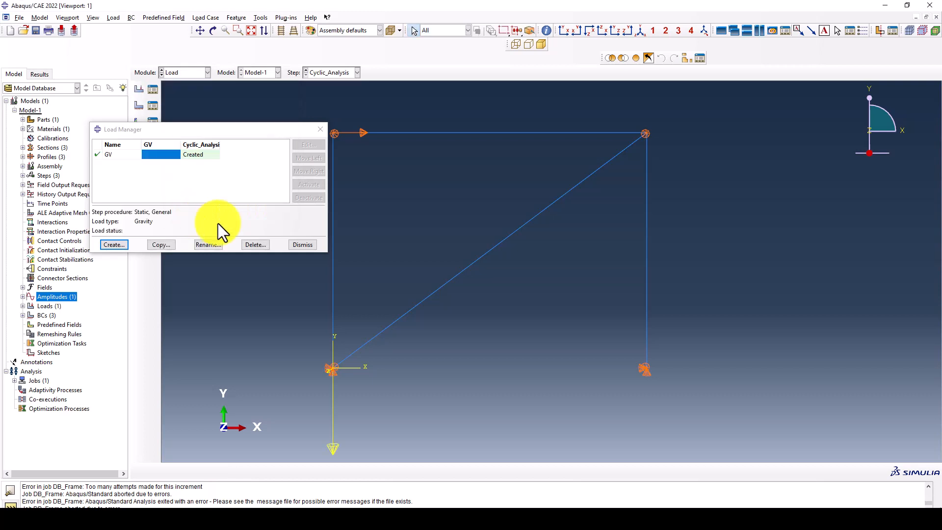
left_click(303, 244)
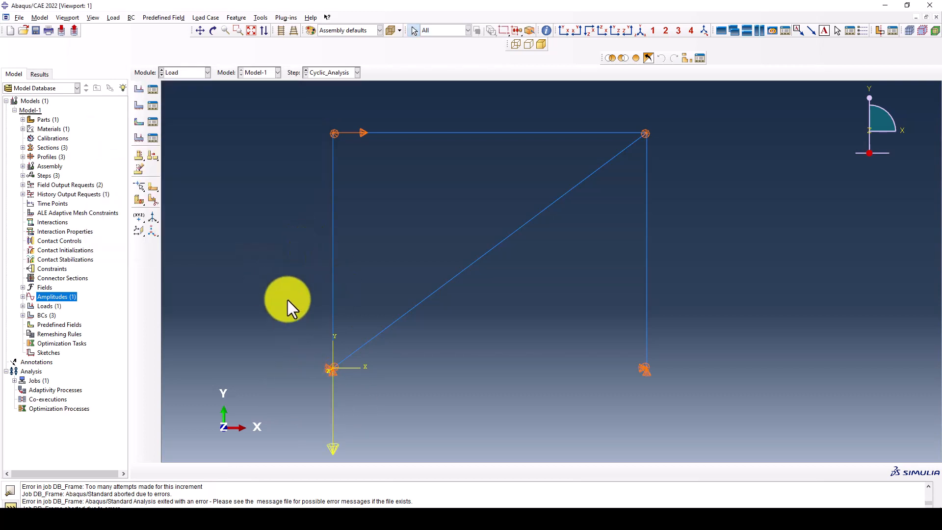
left_click(182, 72)
- Resubmit DB_Frame, overwriting the old job files and ignoring the history-output warning
left_click(183, 159)
left_click(153, 94)
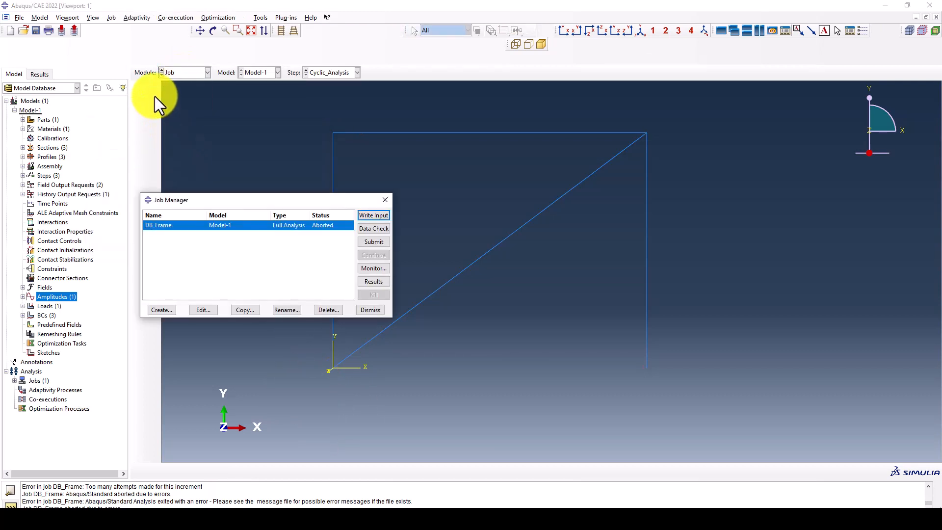
left_click(375, 243)
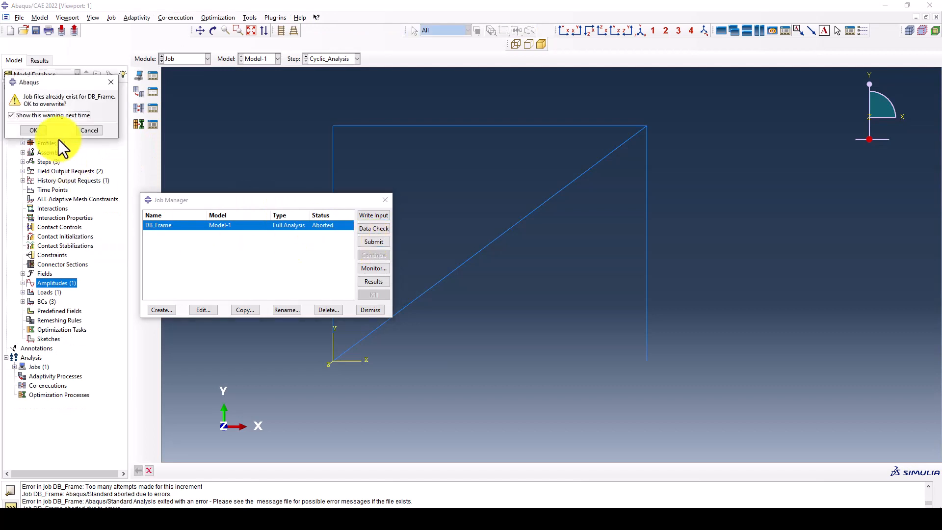
left_click(33, 130)
left_click(472, 297)
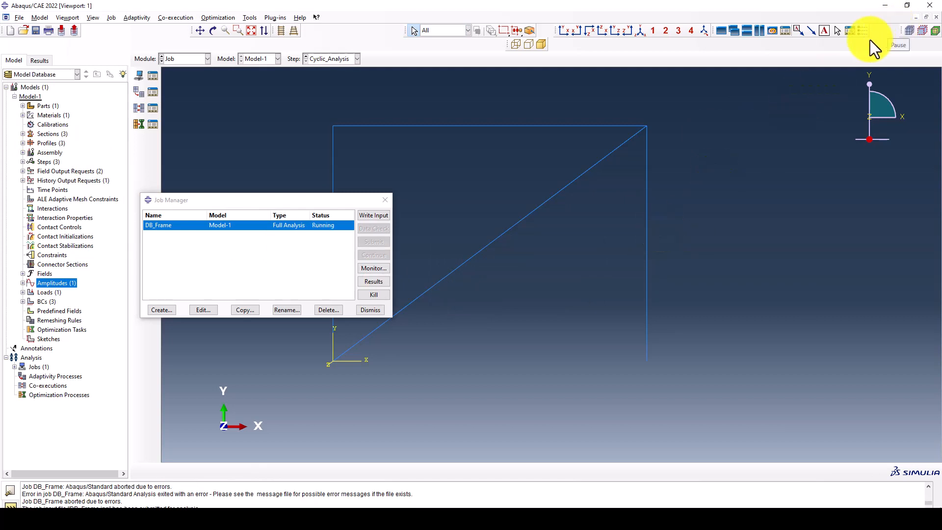
- Monitor DB_Frame until it completes at increment 6003, then close the monitor
left_click(374, 267)
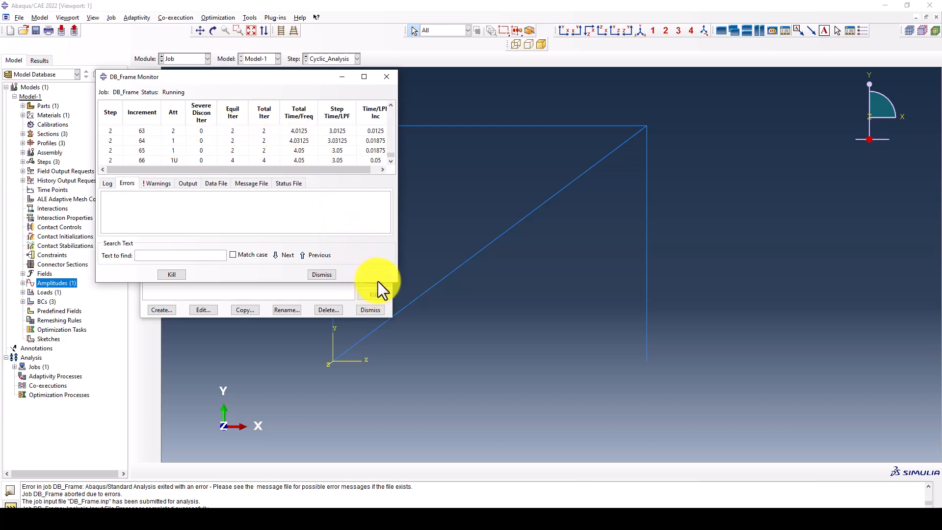
left_click_drag(399, 284, 423, 418)
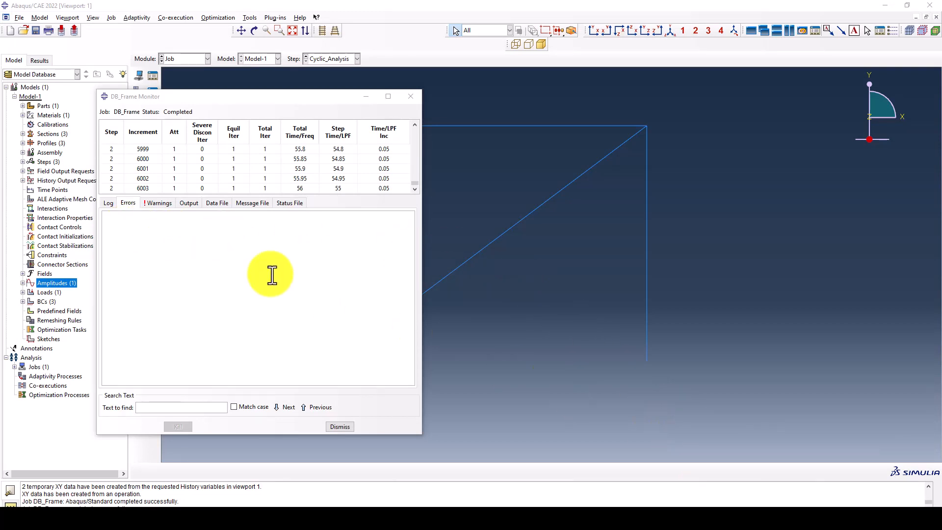
left_click(140, 190)
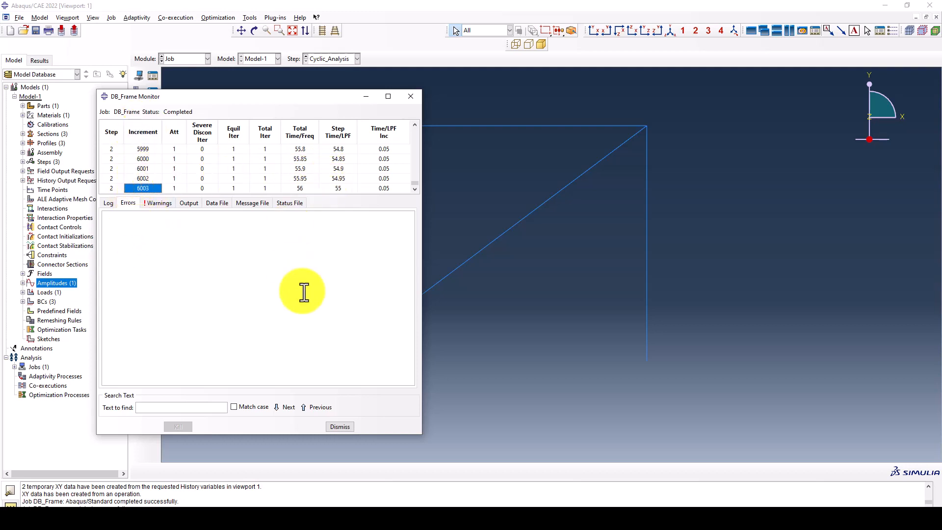
left_click(338, 427)
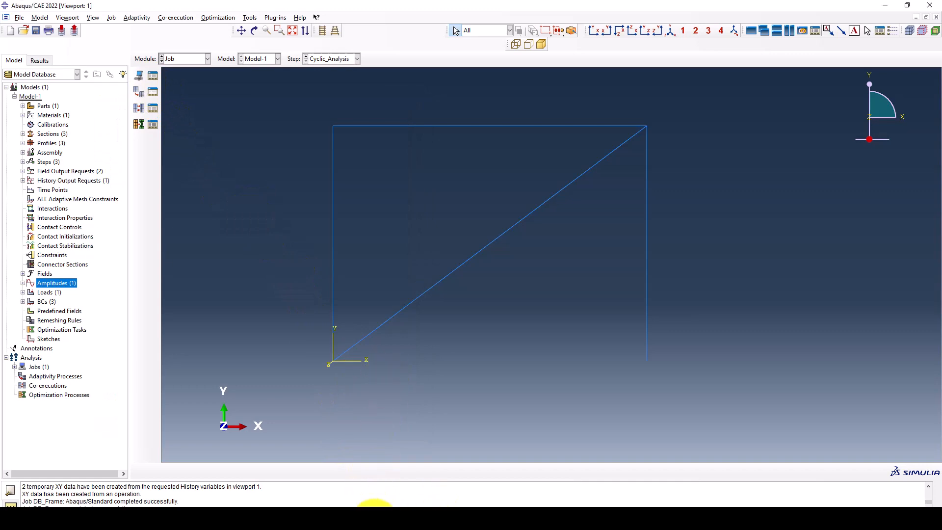
left_click(372, 520)
- Open the completed job's results from the Job Manager and step through to the last increment
left_click(369, 519)
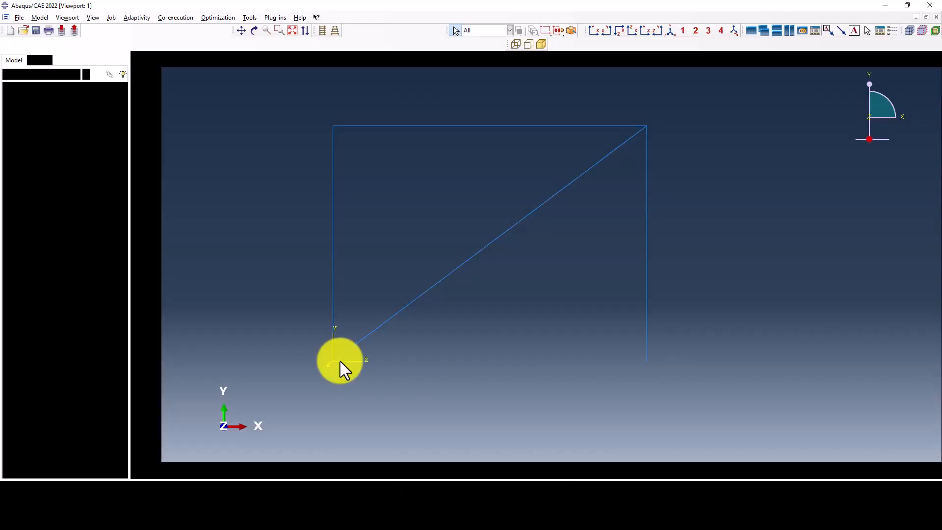
left_click(154, 78)
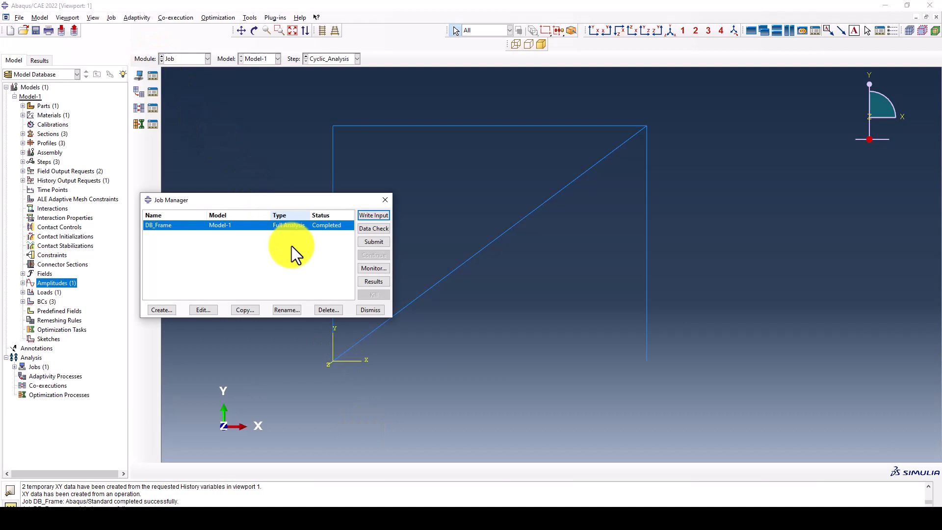
left_click(364, 282)
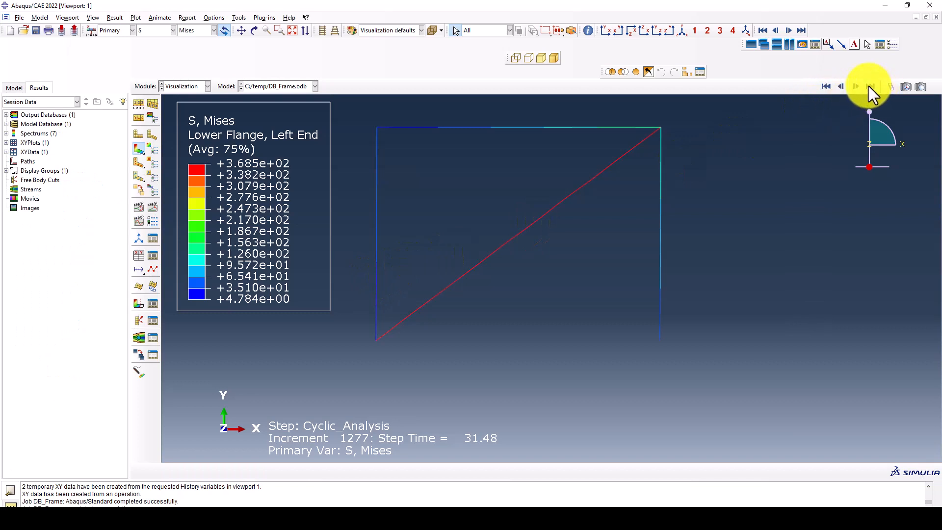
left_click(840, 88)
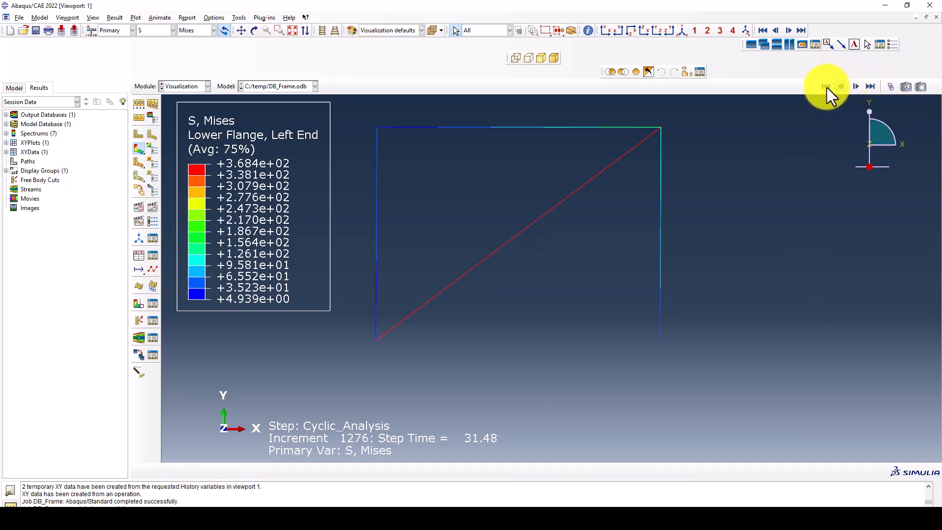
left_click(825, 86)
left_click(855, 86)
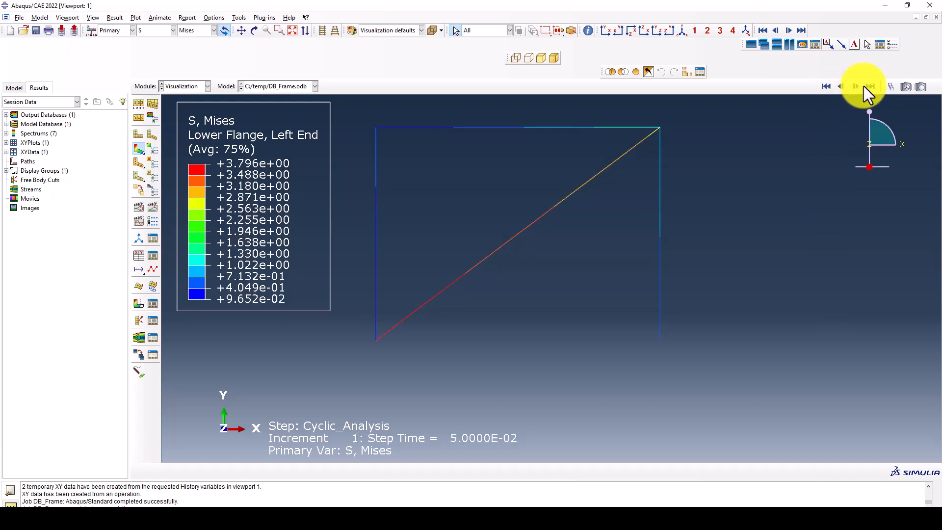
left_click(869, 86)
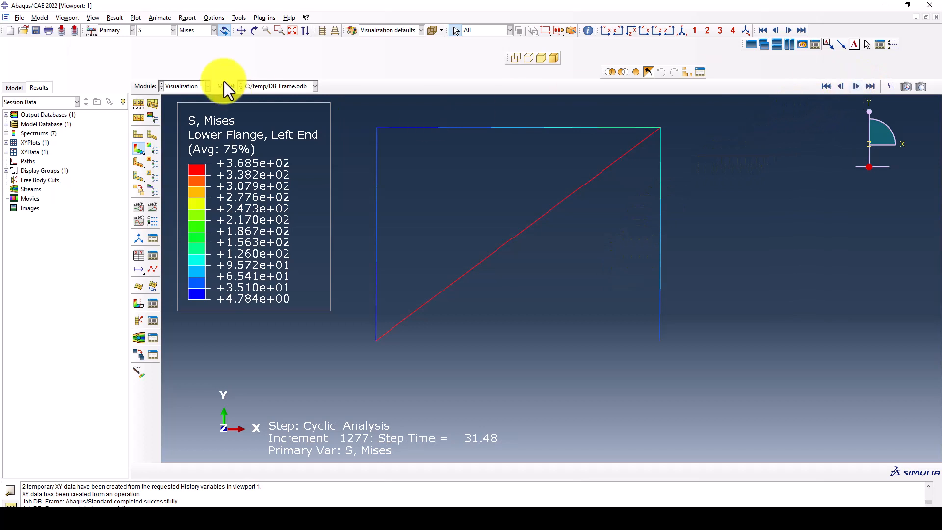
- Turn on Render beam profiles in the ODB Display Options so the frame members appear solid
left_click(93, 18)
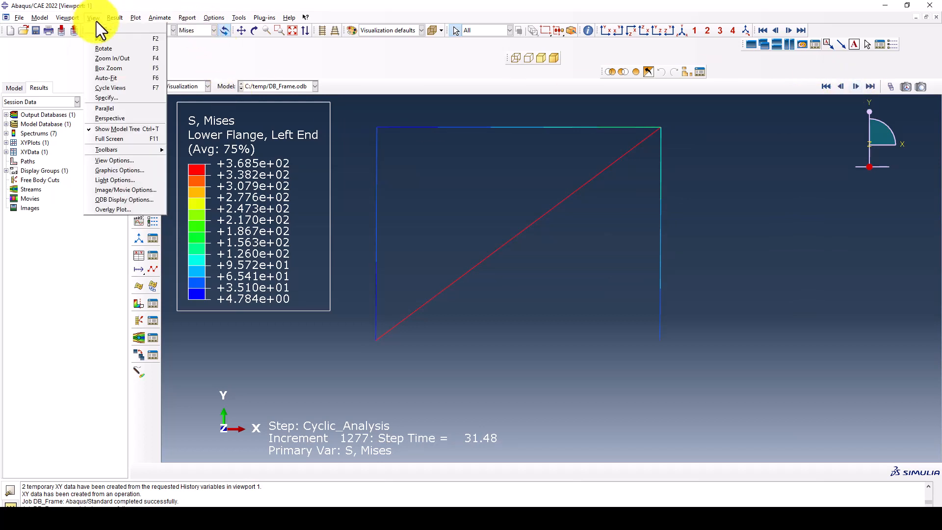
left_click(119, 199)
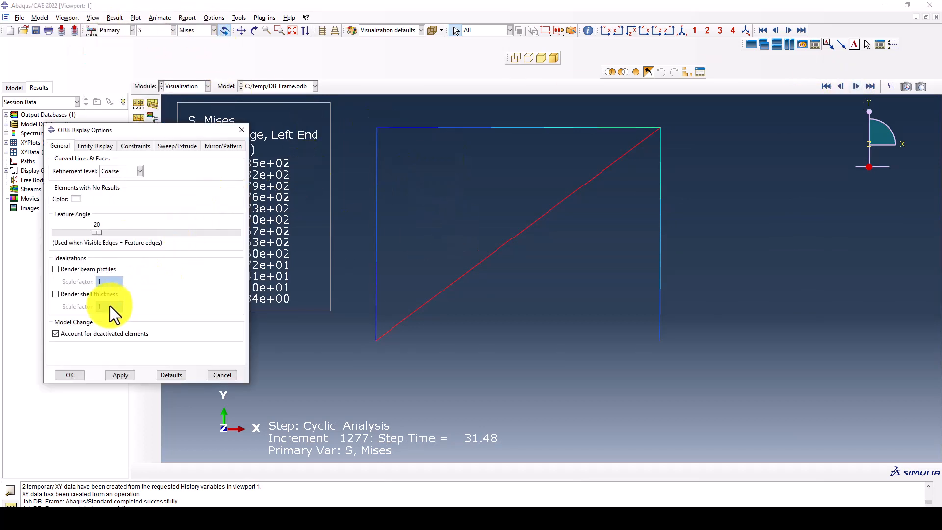
left_click(86, 269)
left_click(127, 375)
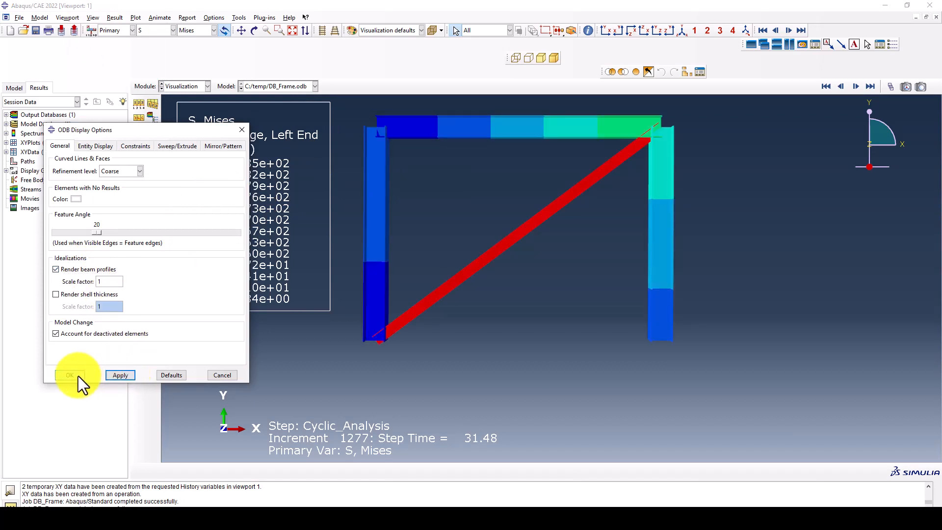
left_click(76, 375)
- Show the AC YIELD contour and orbit the frame to inspect the yielded brace
mouse_move(572, 260)
left_mouse_down("ctrl+alt")
mouse_move(572, 269)
mouse_move(576, 252)
left_mouse_up("ctrl+alt")
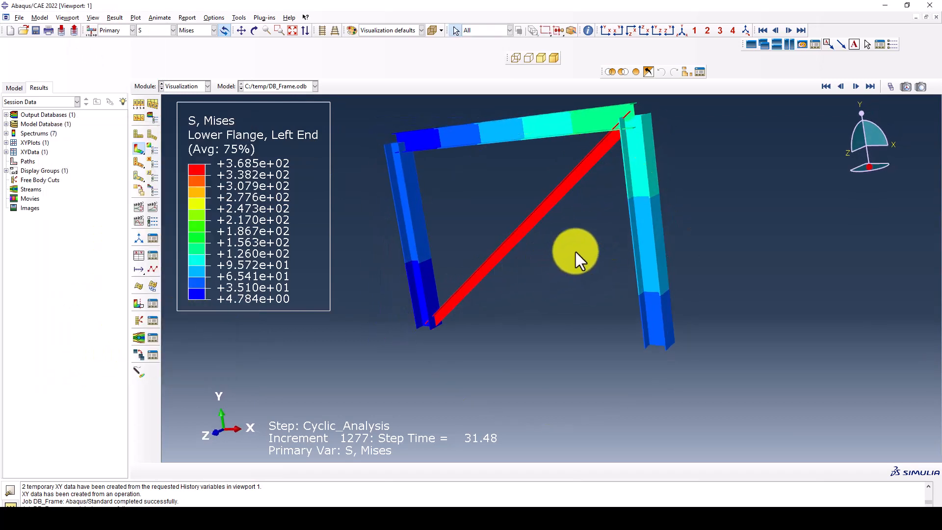
scroll(605, 121, "down", 1)
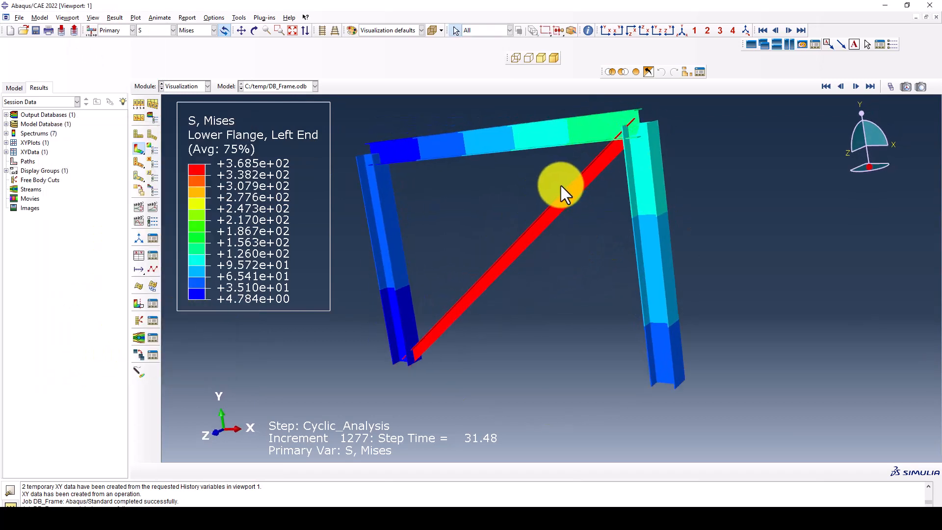
scroll(561, 186, "down", 2)
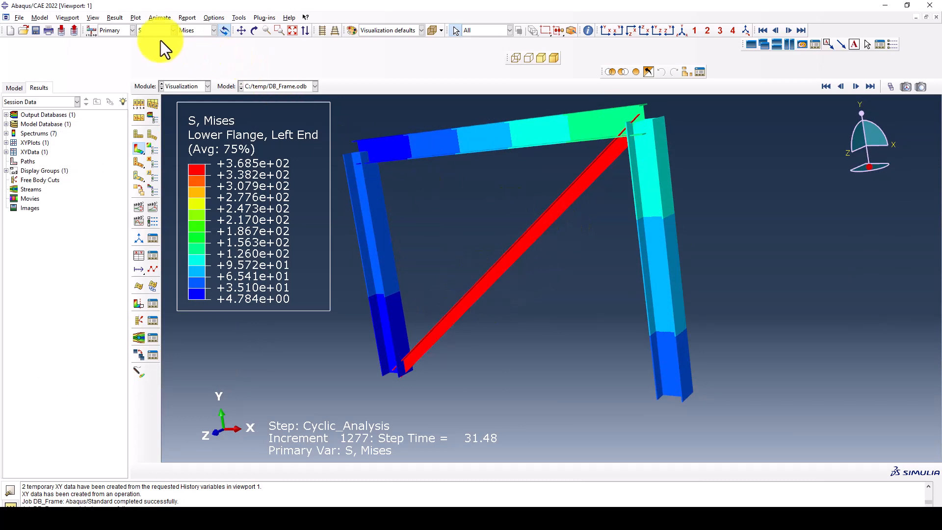
left_click(148, 34)
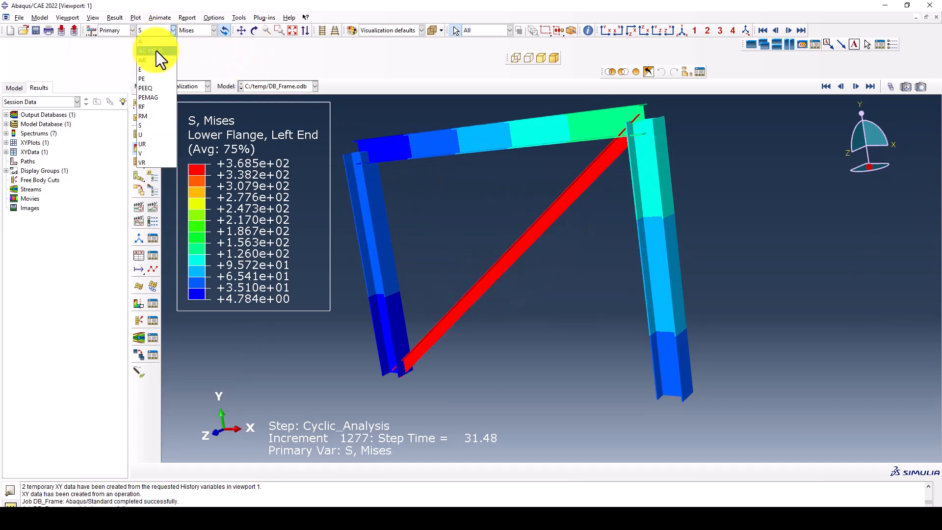
left_click(155, 51)
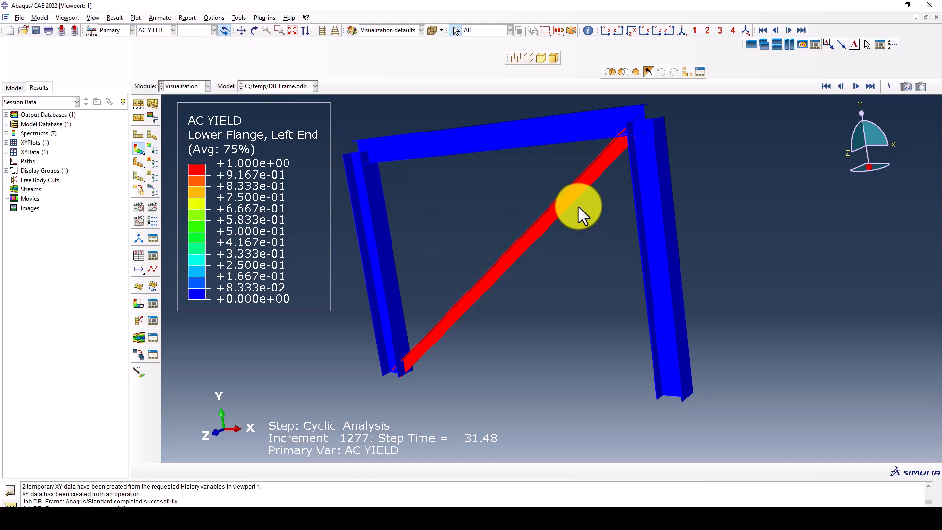
left_click_drag(579, 207, 420, 252, "ctrl+alt")
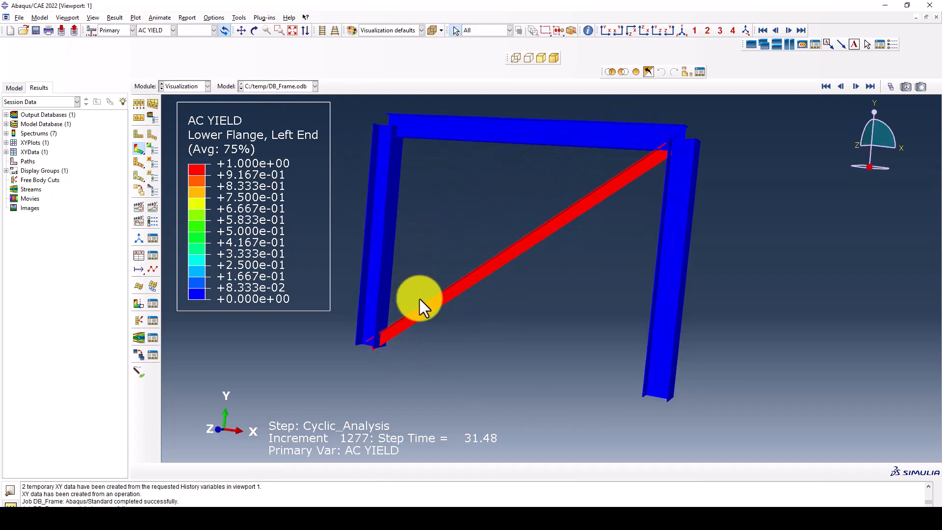
left_click_drag(420, 299, 560, 208, "ctrl+alt")
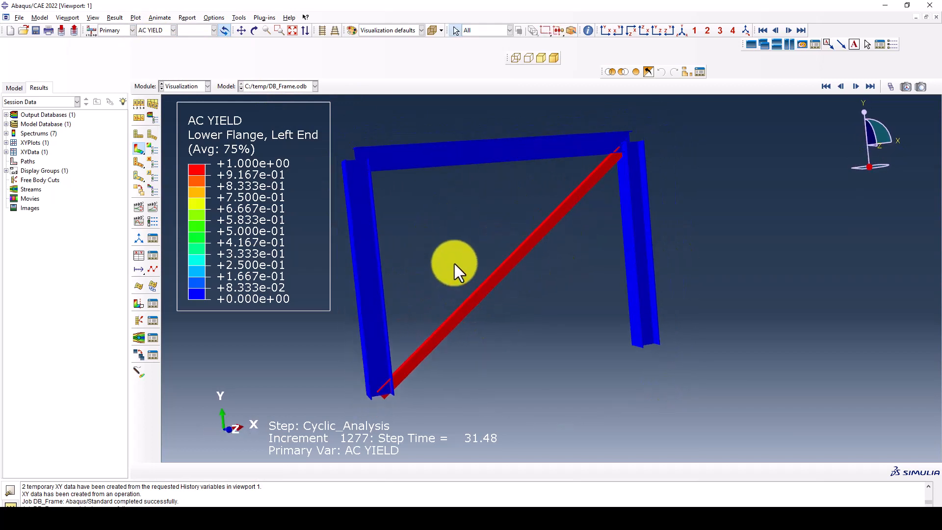
left_click_drag(454, 263, 455, 238, "ctrl+alt")
- Switch the contour to displacement U, set an isometric view, and play the time-history animation
left_click(155, 31)
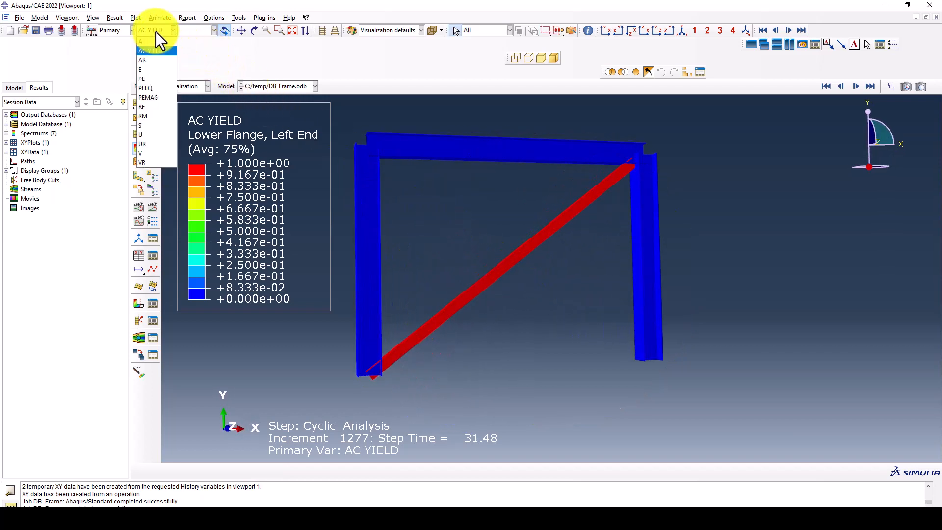
left_click(146, 133)
scroll(611, 216, "down", 2)
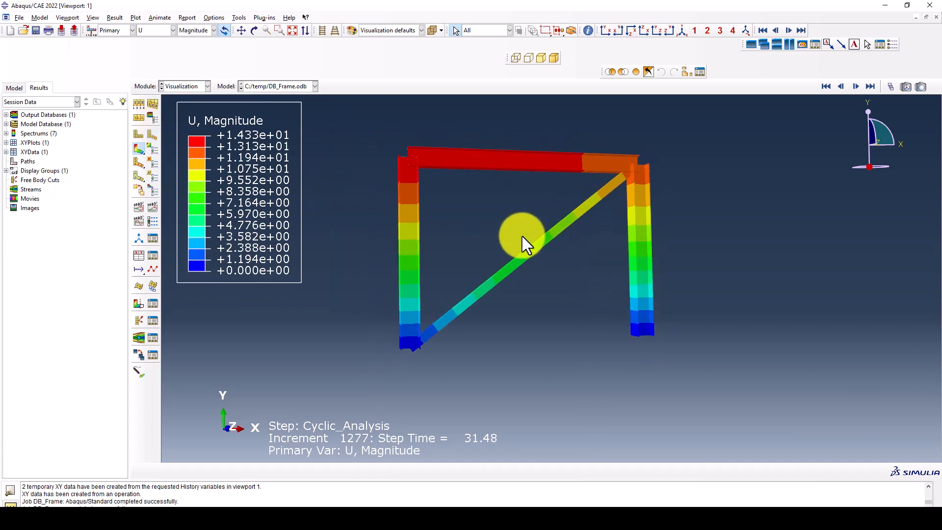
left_click(611, 31)
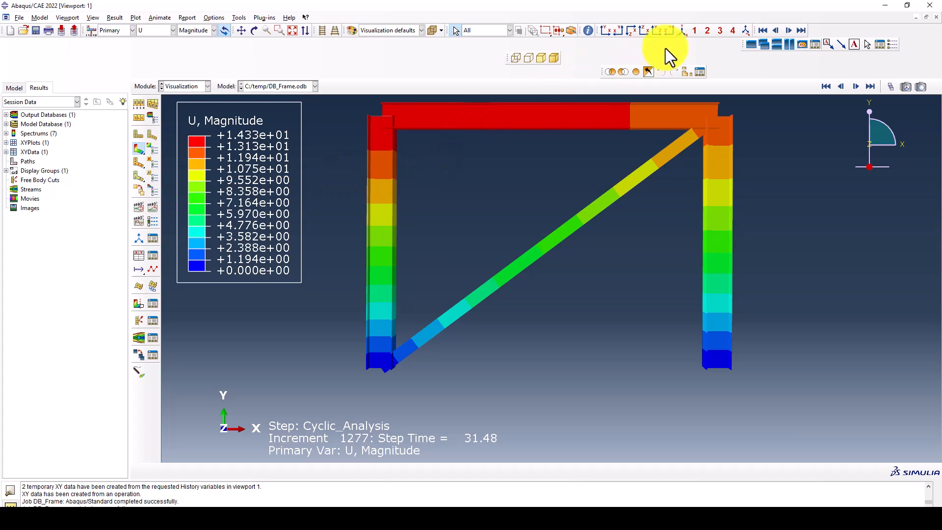
left_click(681, 31)
scroll(381, 153, "down", 2)
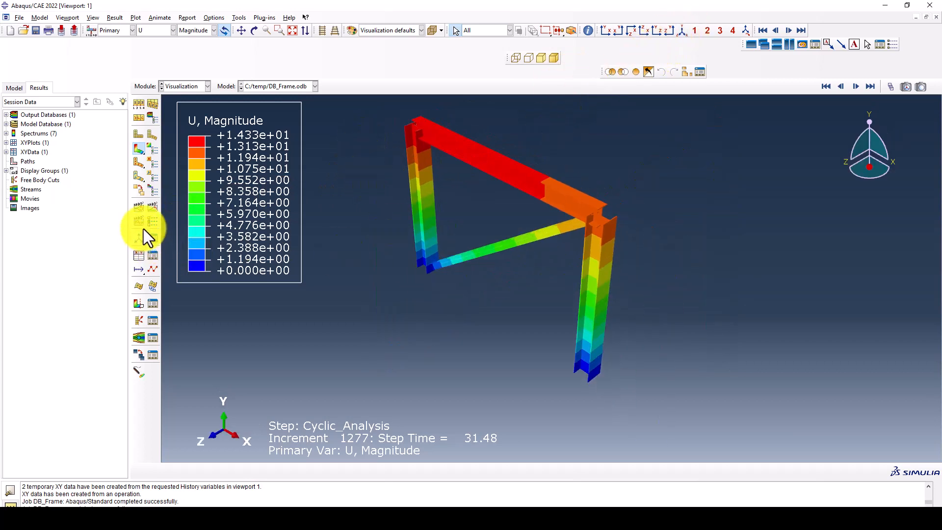
left_click(152, 207)
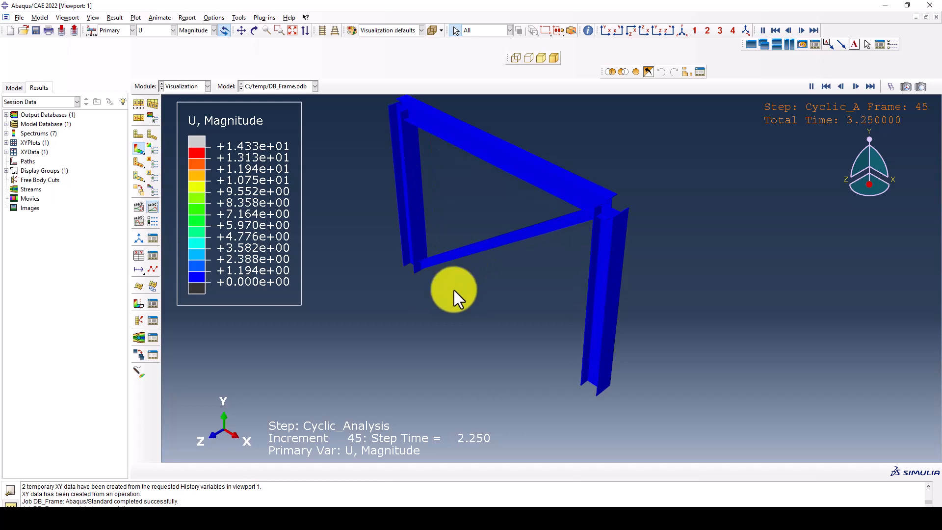
- Set a uniform deformation scale factor of 5 in the Common Plot Options
left_click(222, 17)
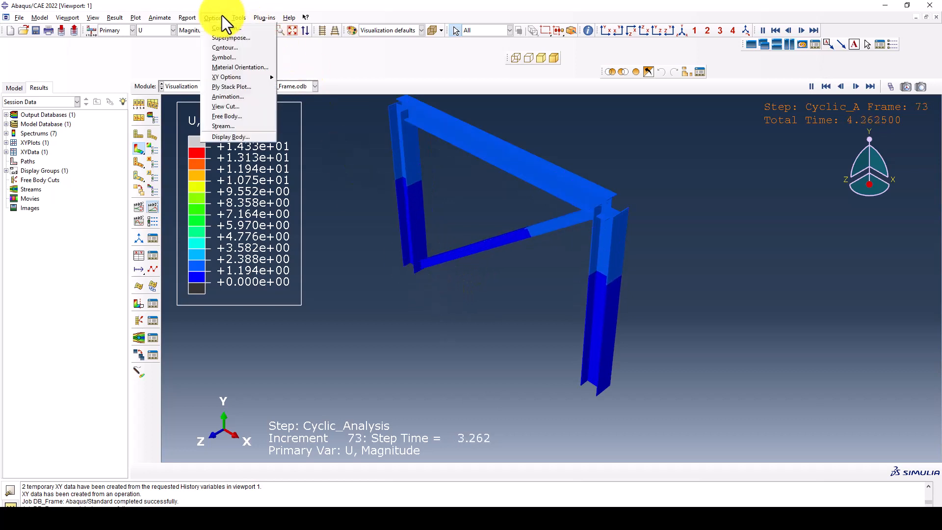
left_click(225, 27)
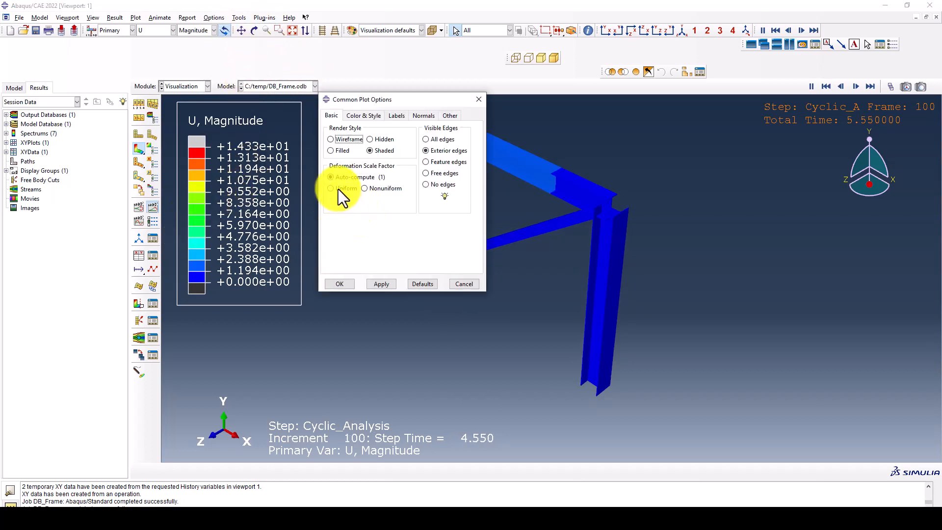
left_click(338, 188)
left_click_drag(358, 205, 346, 206)
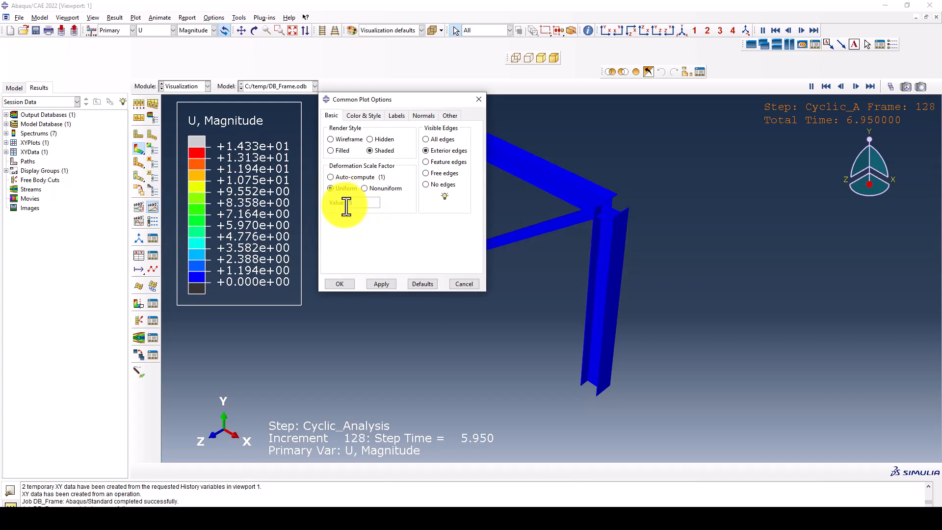
type("5")
left_click(381, 284)
left_click(343, 283)
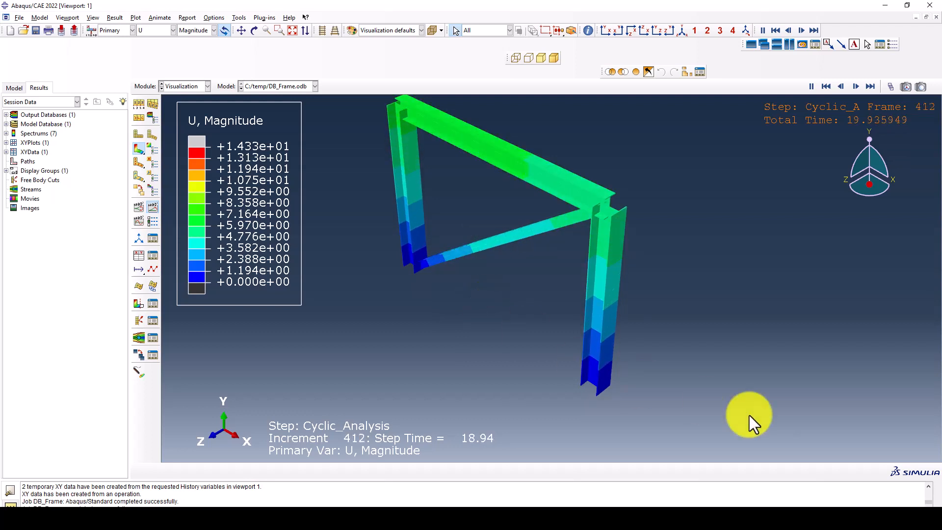
- Pause the animation, orbit to view the bent brace, then resume playback until frame 574
left_click(811, 87)
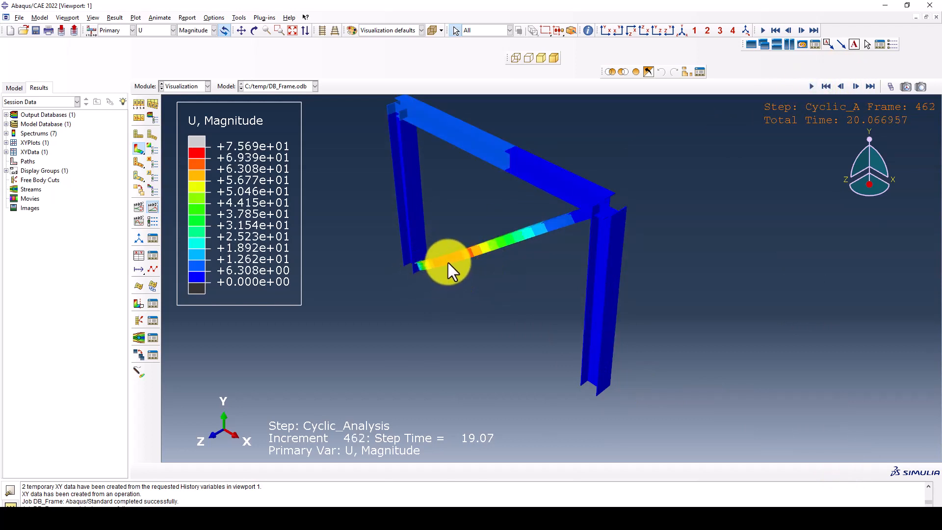
left_click_drag(450, 263, 505, 290, "ctrl+alt")
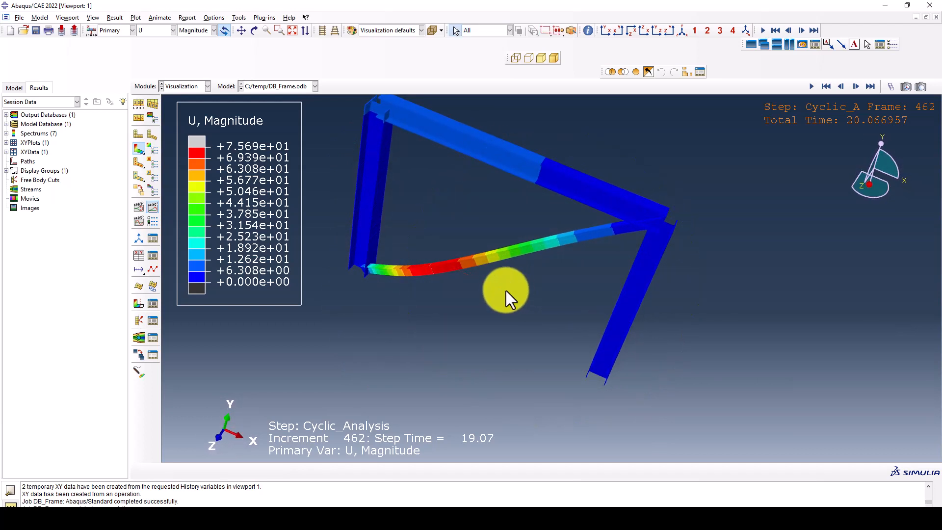
left_click_drag(585, 281, 492, 281, "ctrl+alt")
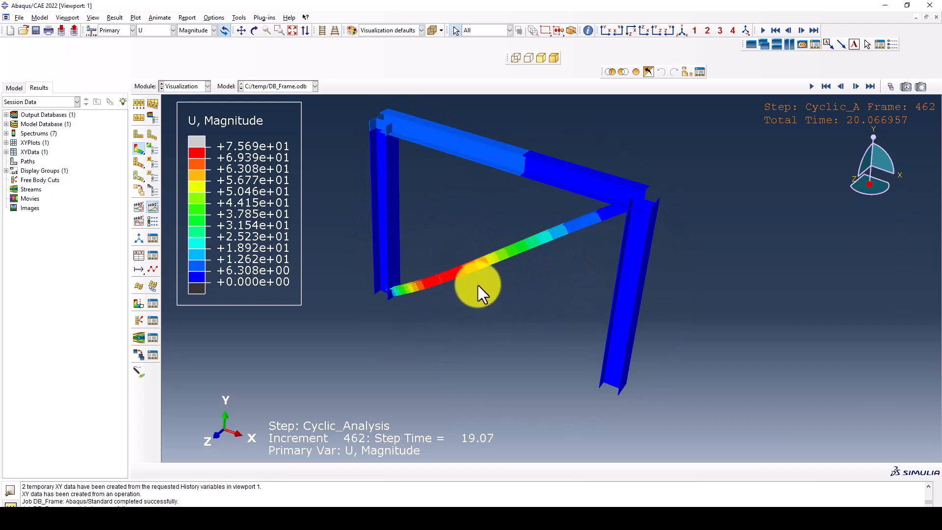
left_click(810, 87)
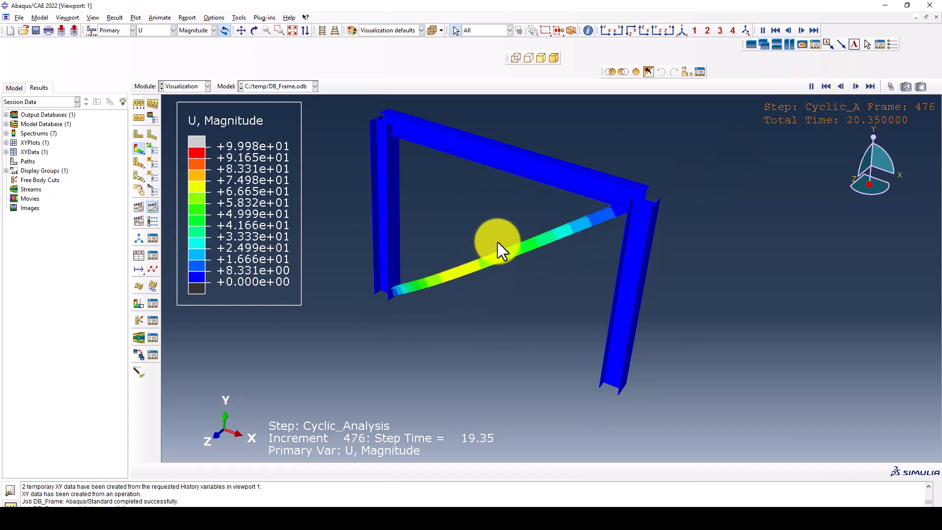
left_click_drag(470, 243, 488, 293, "ctrl+alt")
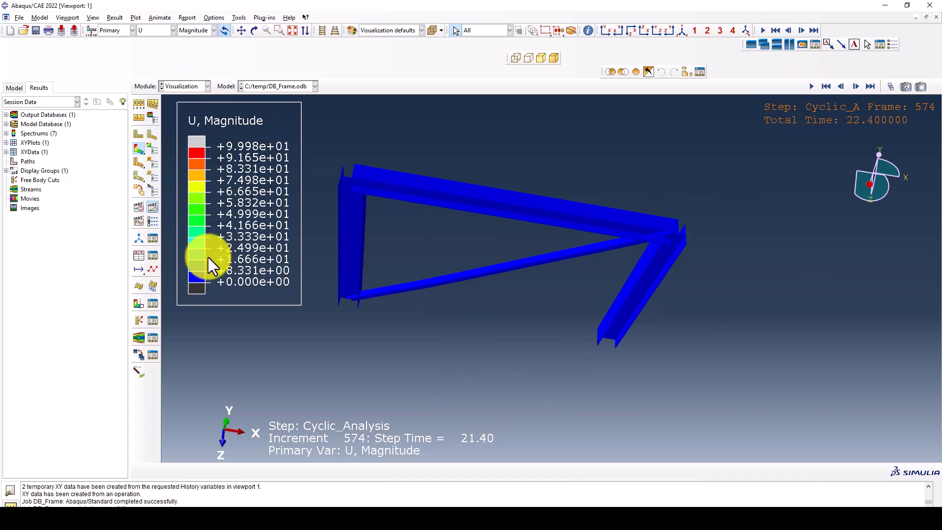
- Delete the leftover _temp_3 data in the XY Data Manager
left_click(153, 255)
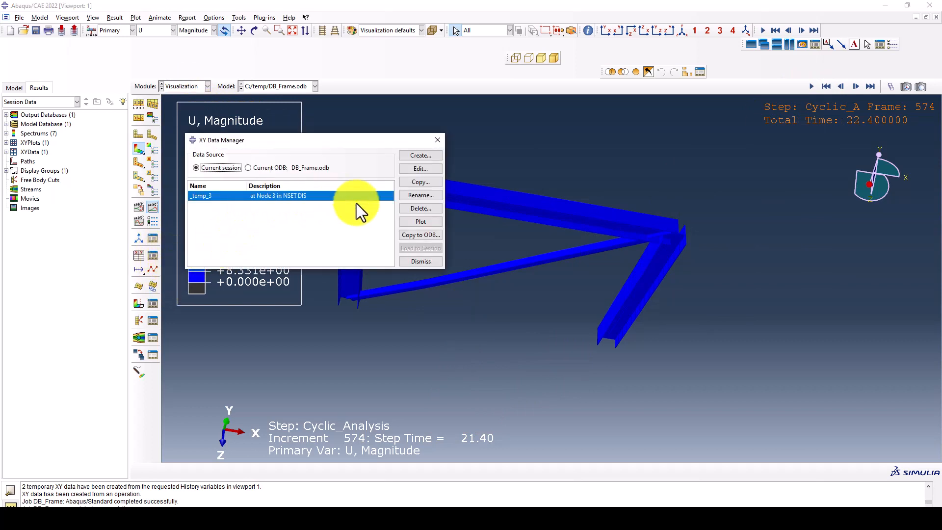
left_click(421, 209)
left_click(449, 280)
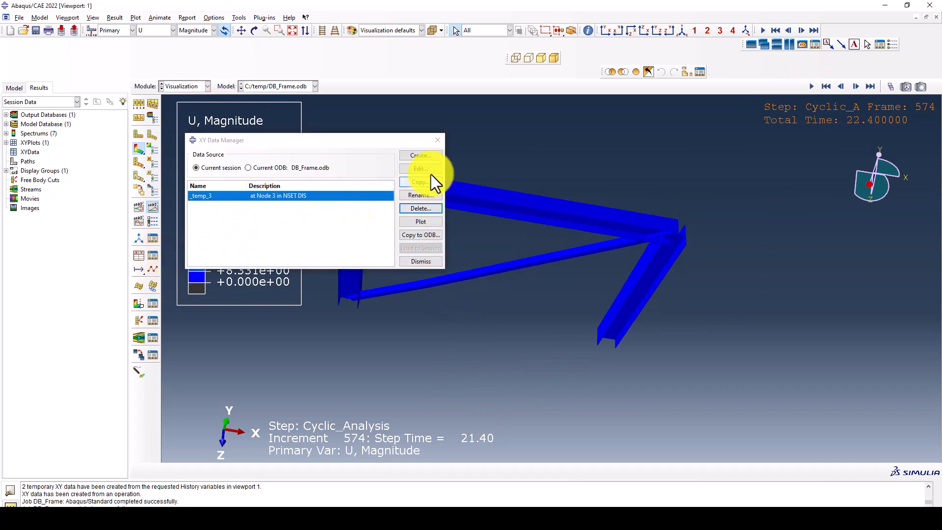
- Create ODB history XY data for RF1 reaction force and U1 displacement at Node 3
left_click(420, 156)
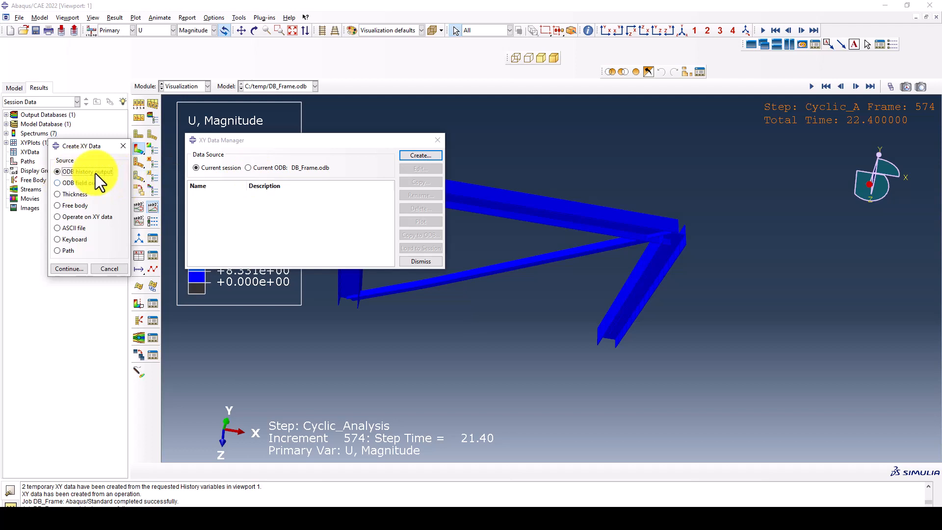
left_click(68, 269)
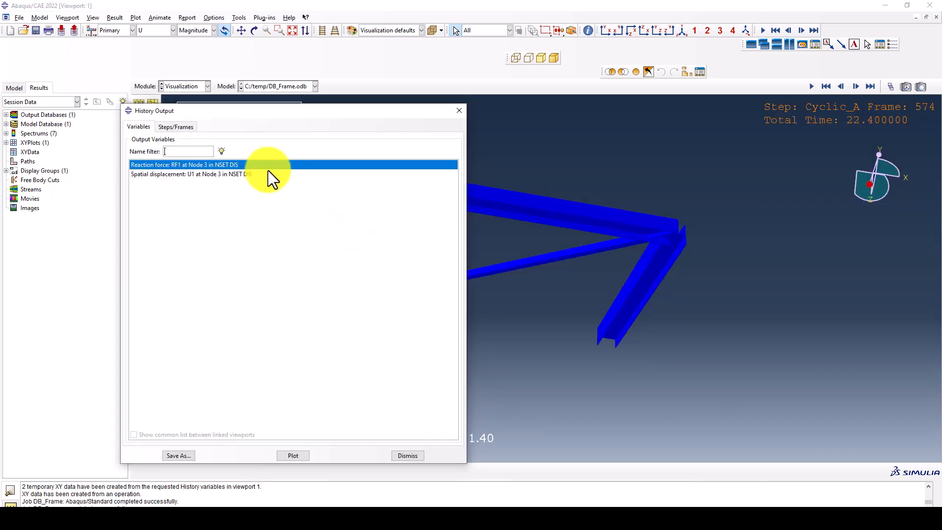
left_click(216, 171, "shift")
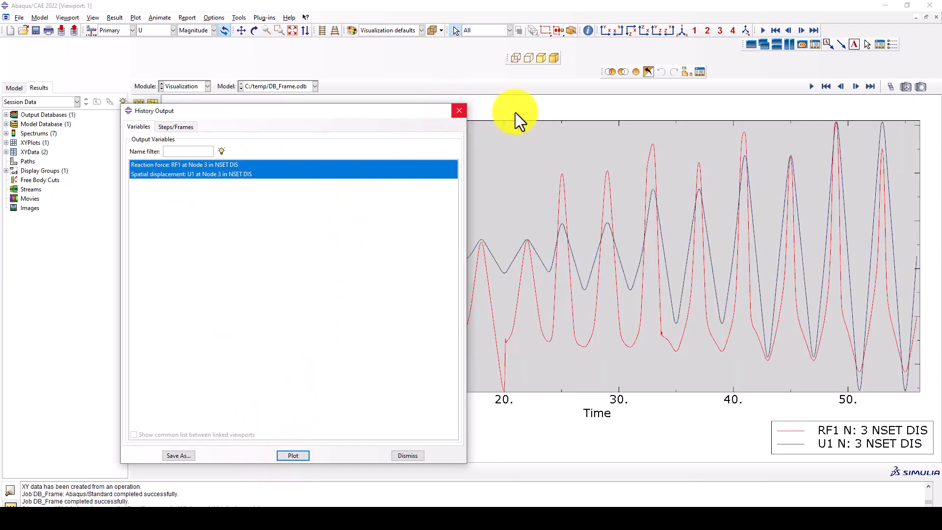
- Build the XY data expression combine(_temp_2, _temp_1) pairing U1 displacement with RF1 force
left_click(457, 109)
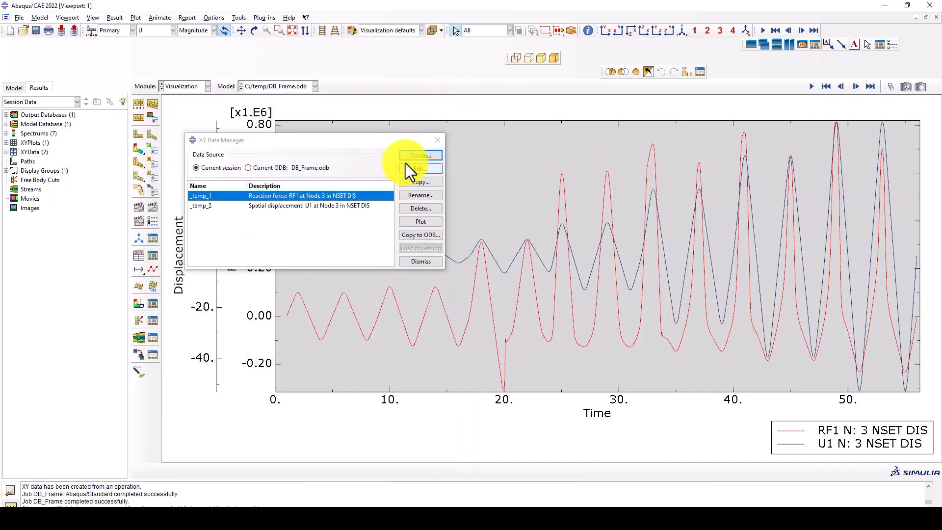
left_click(417, 156)
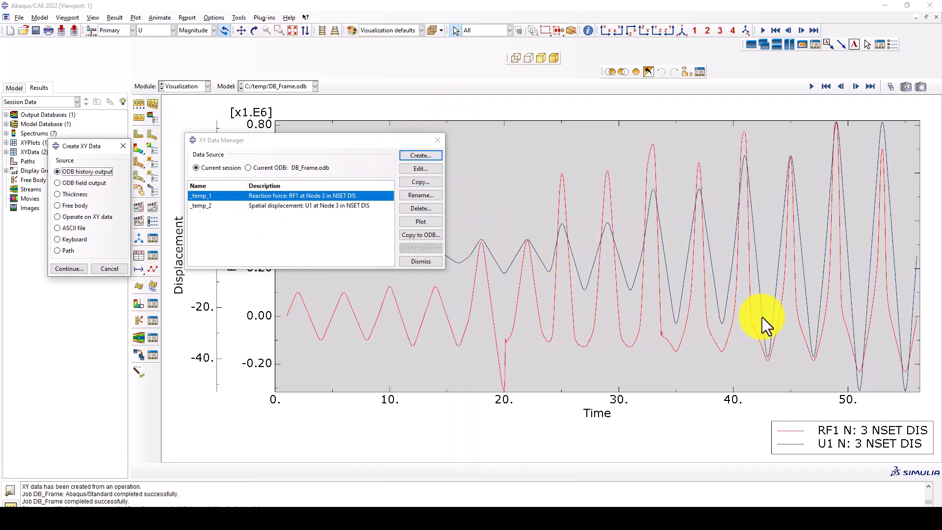
left_click(90, 218)
left_click(68, 268)
scroll(399, 273, "down", 3)
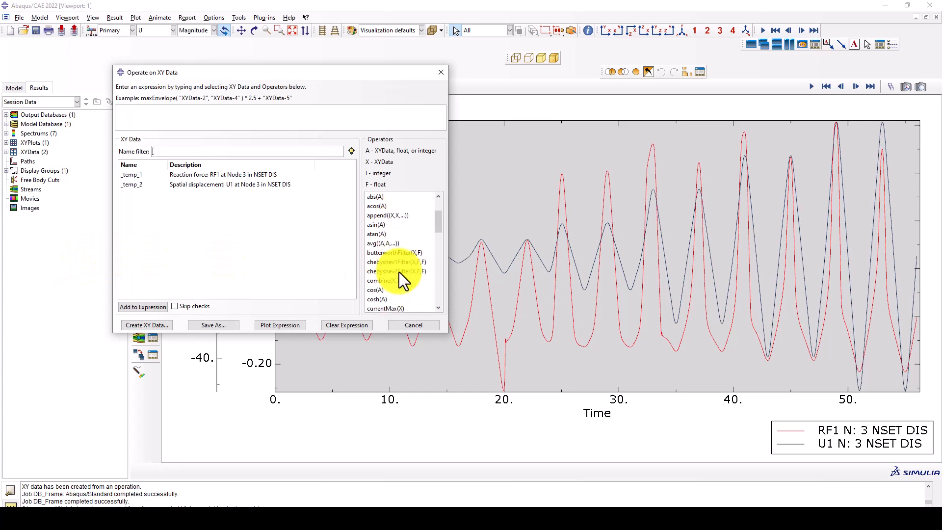
left_click(399, 281)
double_click(216, 185)
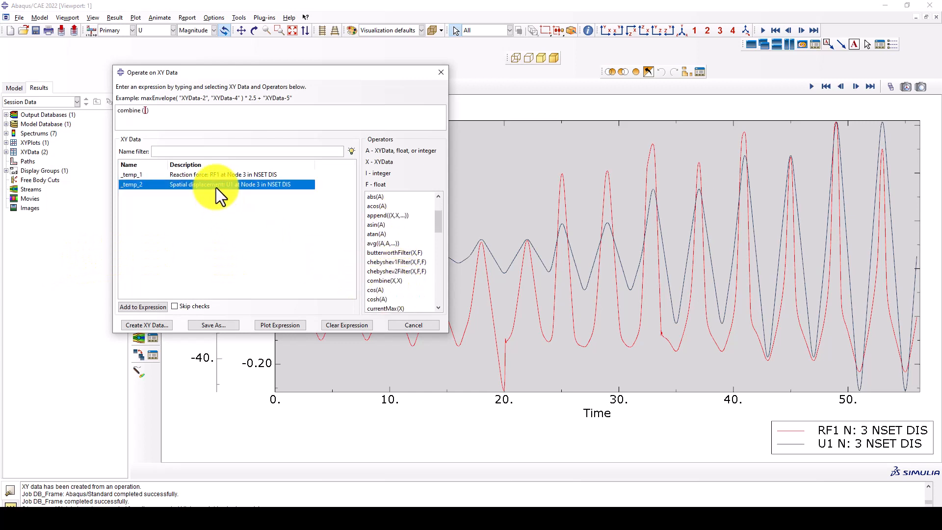
double_click(191, 174)
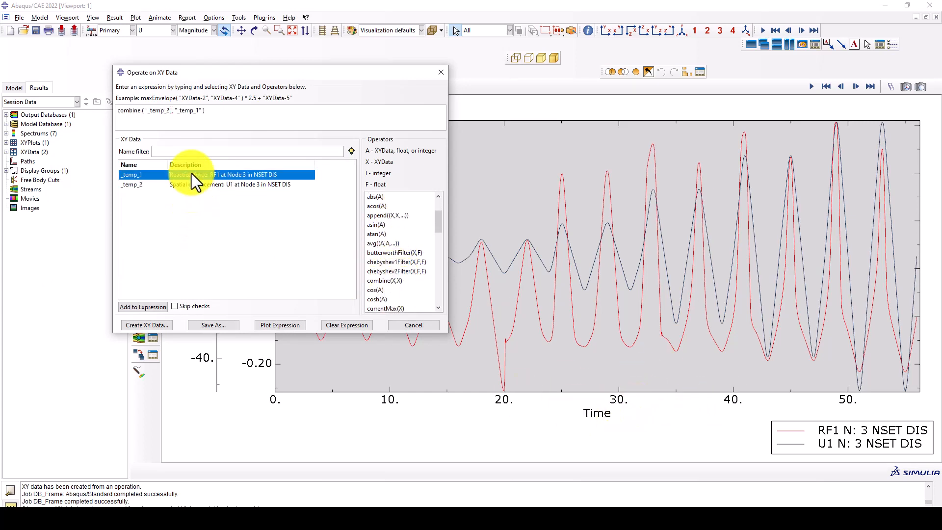
- Save the combined data as Hysteresis_Curve and plot it as a force–displacement loop
left_click(221, 325)
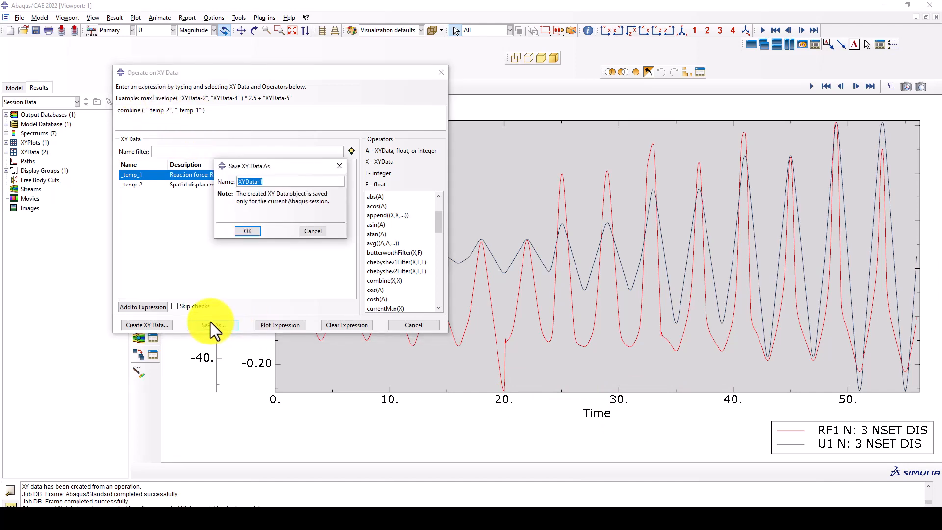
type("Hysteresis_Curve")
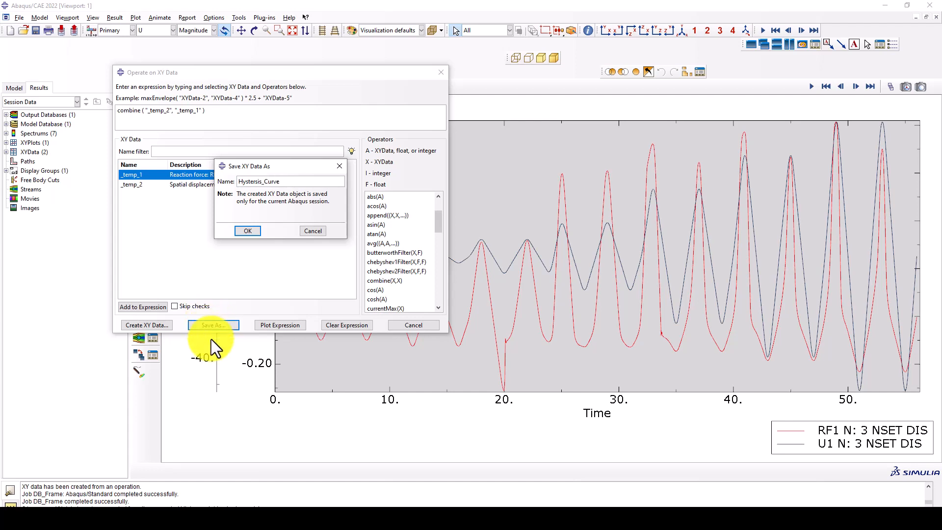
left_click(241, 231)
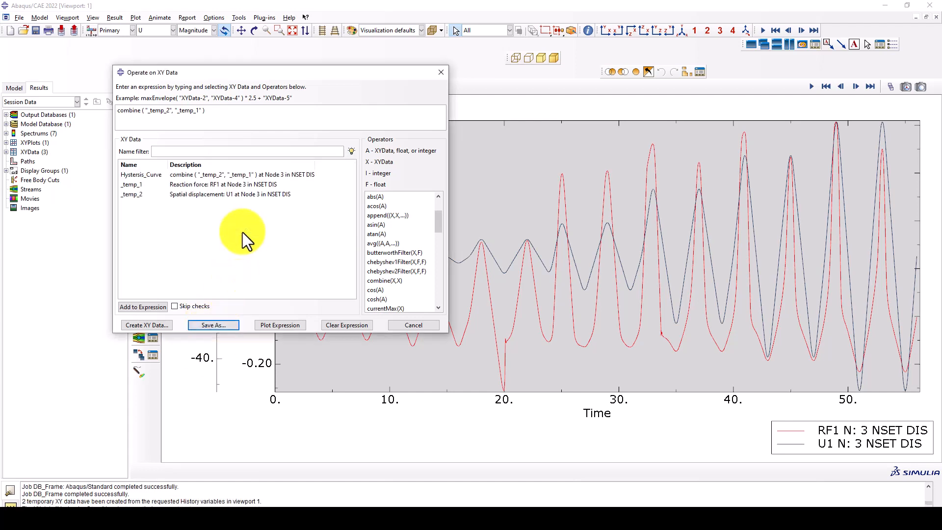
left_click(409, 328)
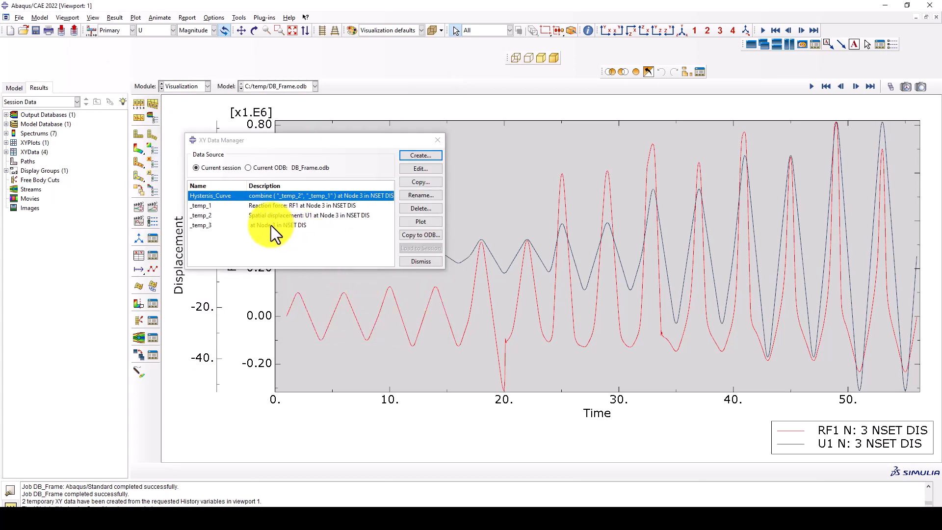
left_click(418, 222)
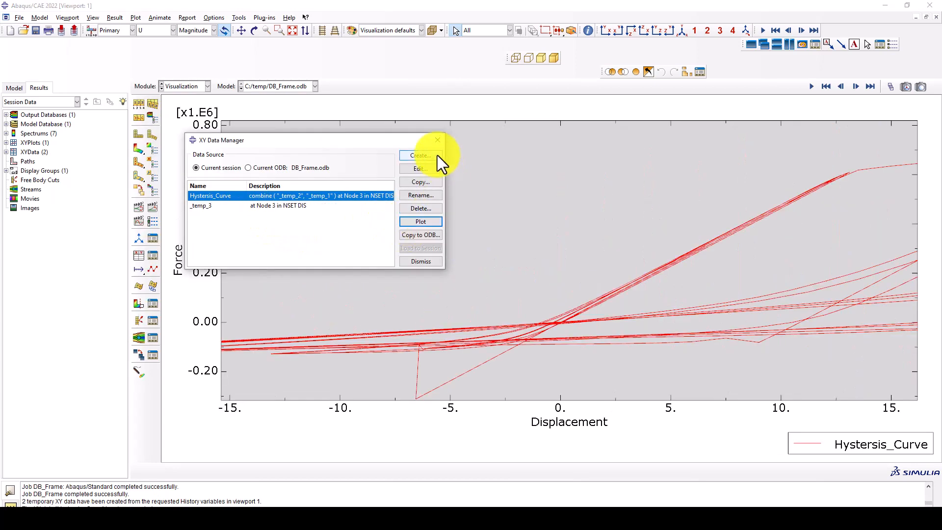
left_click(436, 140)
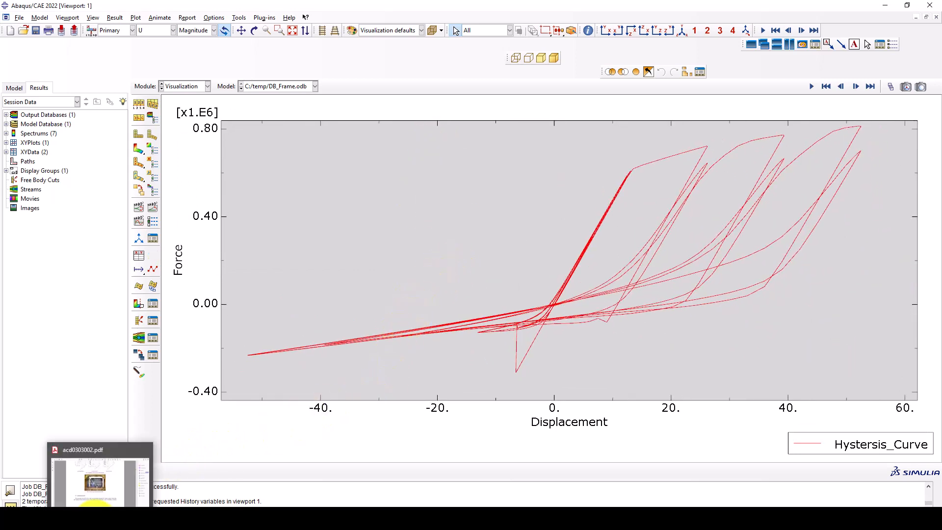
left_click(95, 521)
scroll(440, 220, "up", 1)
scroll(440, 229, "down", 1)
scroll(440, 229, "down", 5)
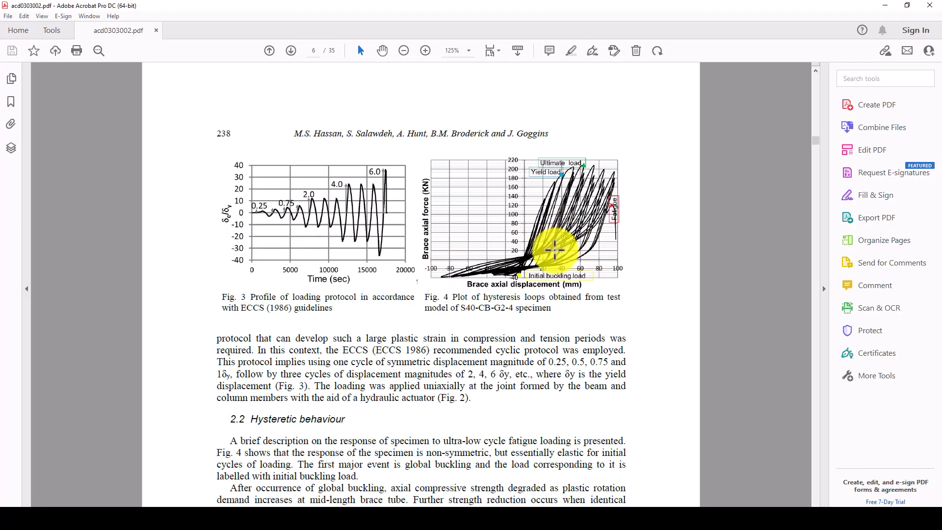
scroll(589, 230, "up", 2, "ctrl")
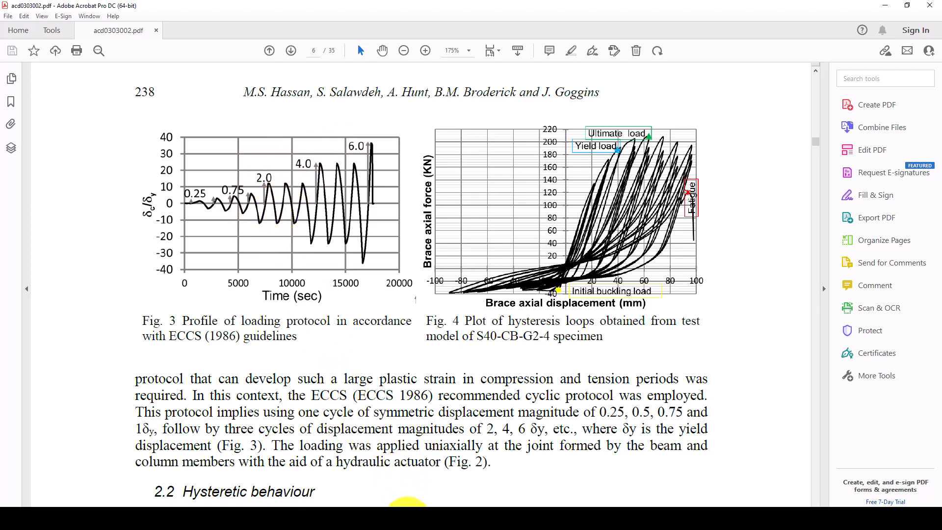
left_click(413, 519)
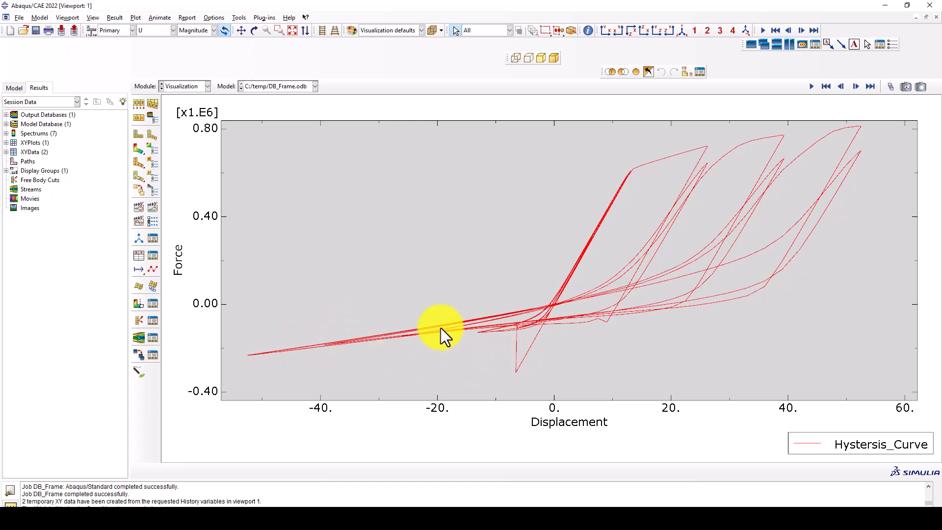
- Replot the displacement contour on the deformed frame and orbit it to a near-front view
left_click(139, 149)
left_click_drag(649, 259, 629, 208, "ctrl+alt")
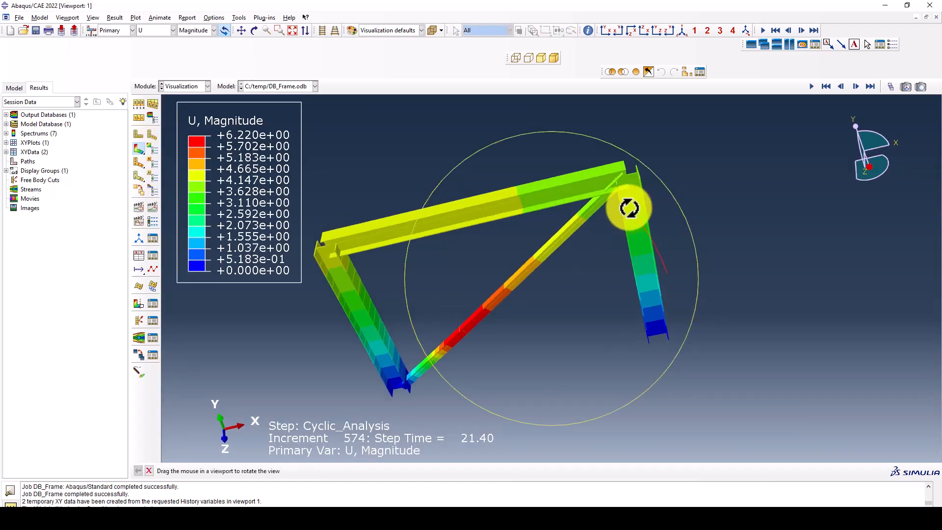
left_click_drag(493, 204, 503, 194, "ctrl+alt")
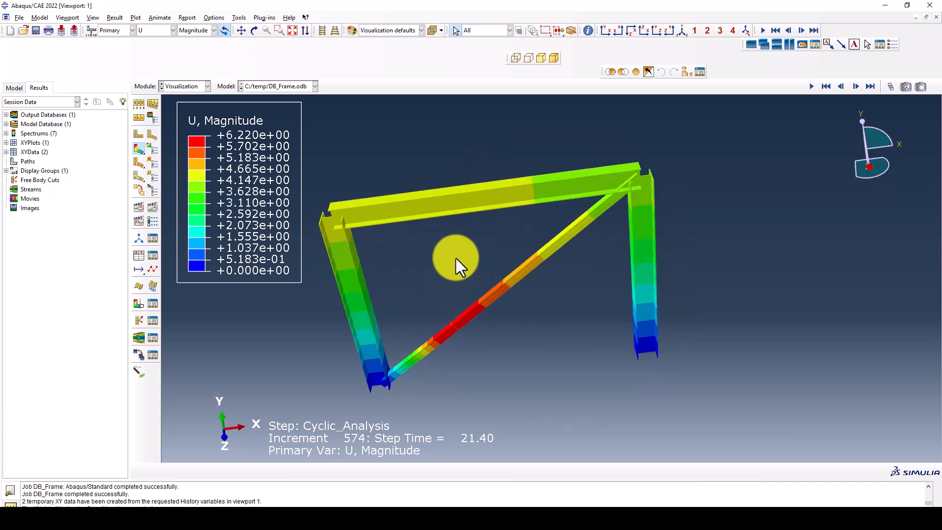
left_click_drag(488, 280, 527, 269, "ctrl+alt")
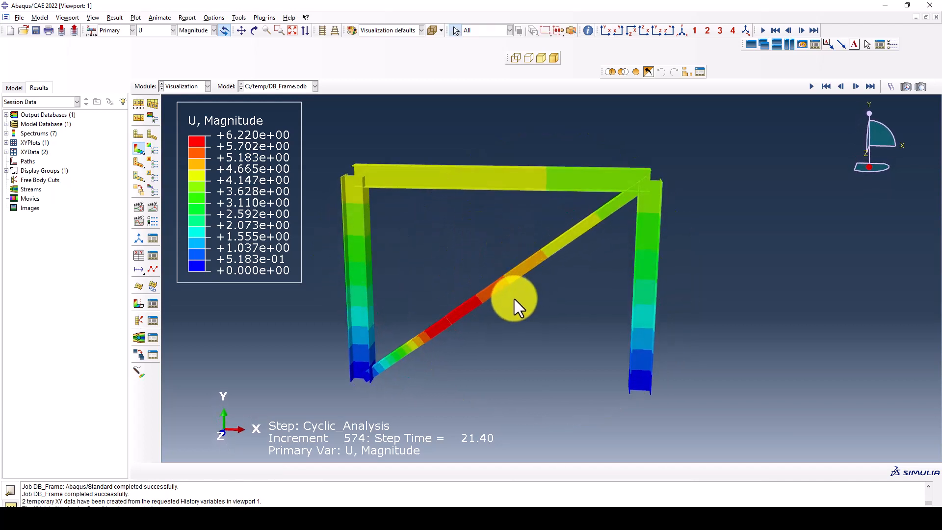